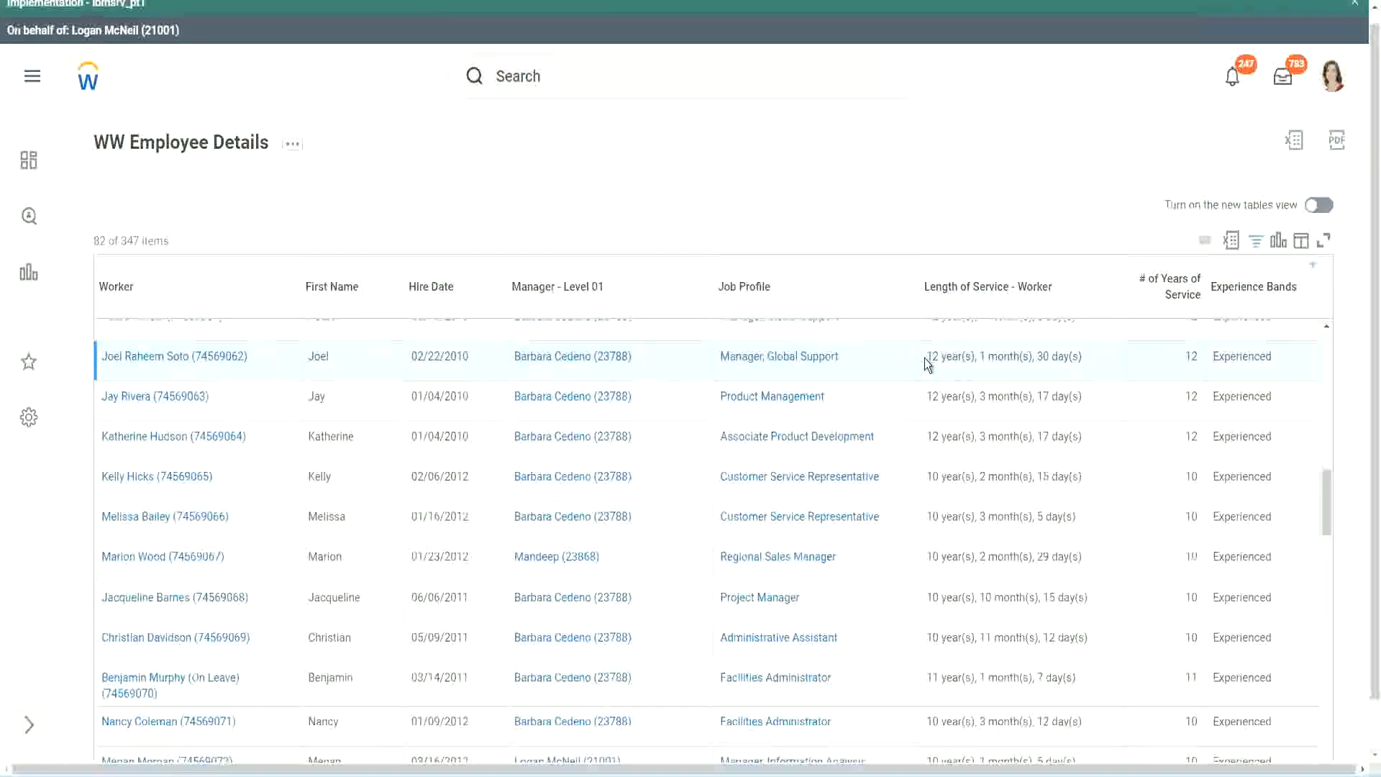
Compare several workers' Length of Service entries with their # of Years of Service values in the WW Employee Details report
{"action": "left_click_drag", "start_coordinate": [926, 357], "coordinate": [1057, 356]}
{"action": "left_click", "coordinate": [1159, 375]}
{"action": "double_click", "coordinate": [1157, 371]}
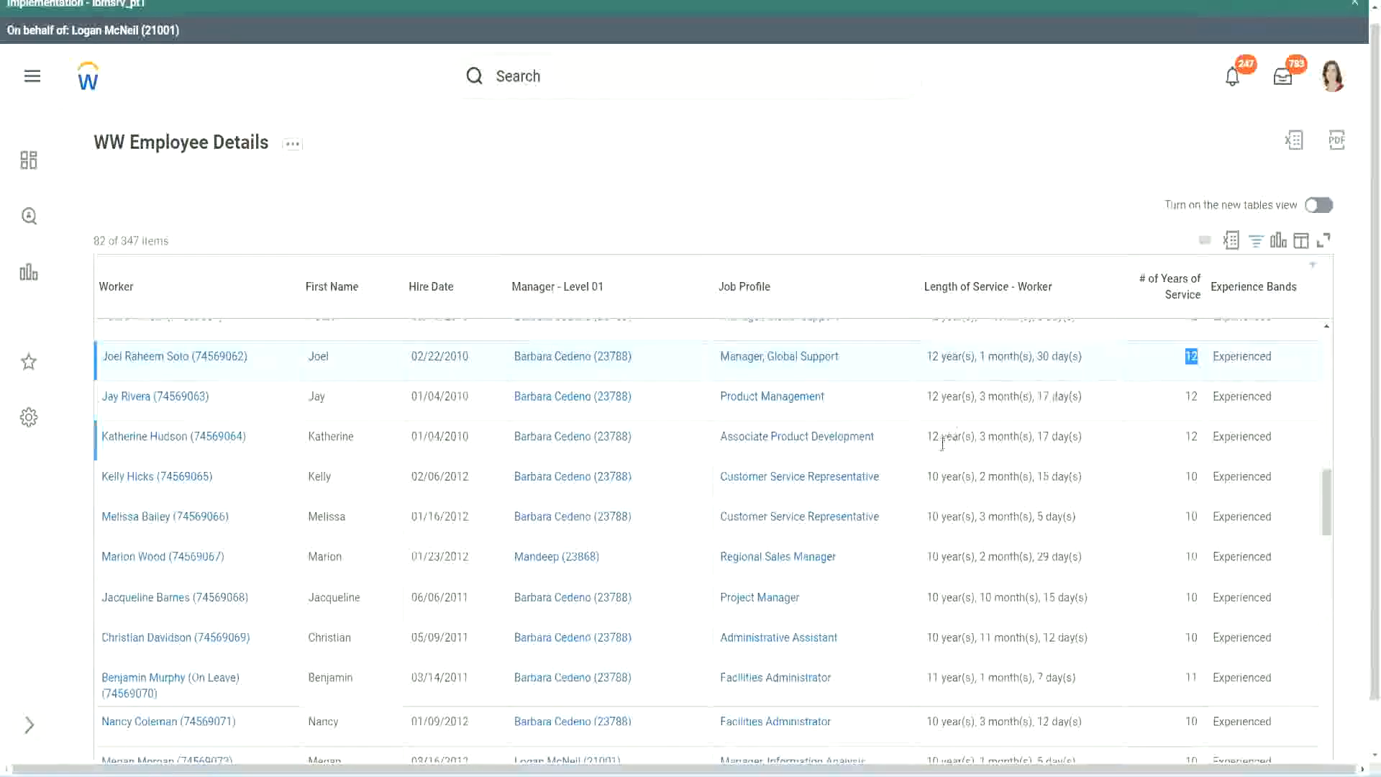
{"action": "left_click", "coordinate": [955, 638]}
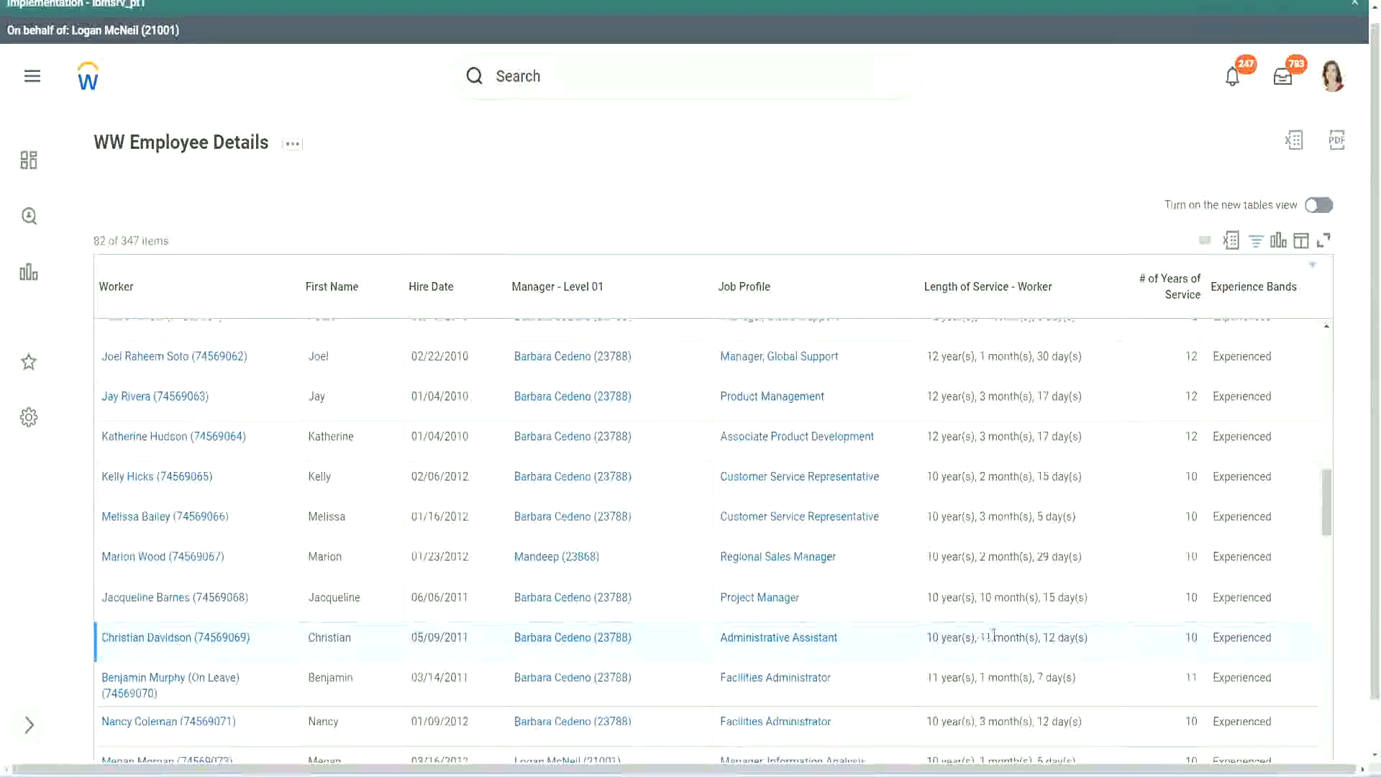
{"action": "left_click_drag", "start_coordinate": [981, 638], "coordinate": [1057, 638]}
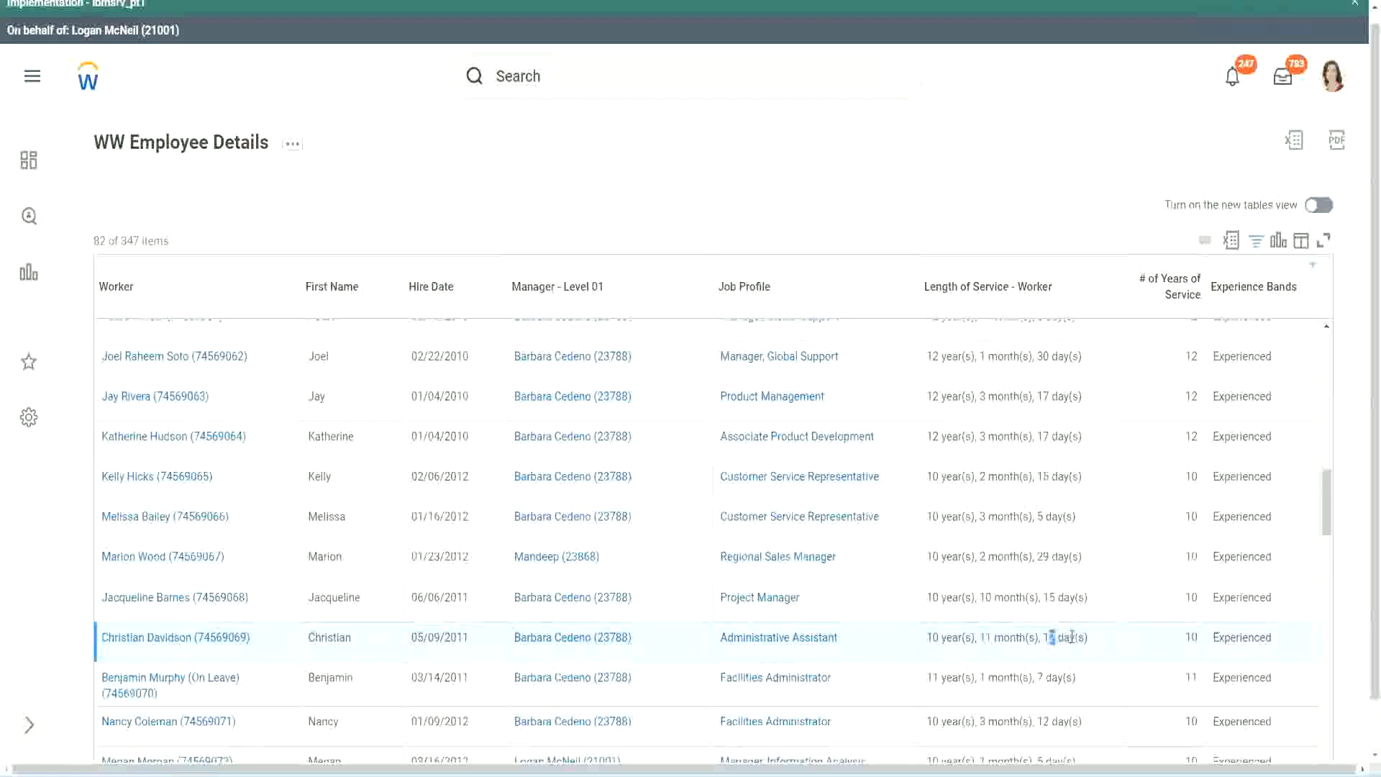
{"action": "left_click", "coordinate": [1072, 637]}
{"action": "double_click", "coordinate": [1190, 639]}
{"action": "left_click", "coordinate": [1188, 451]}
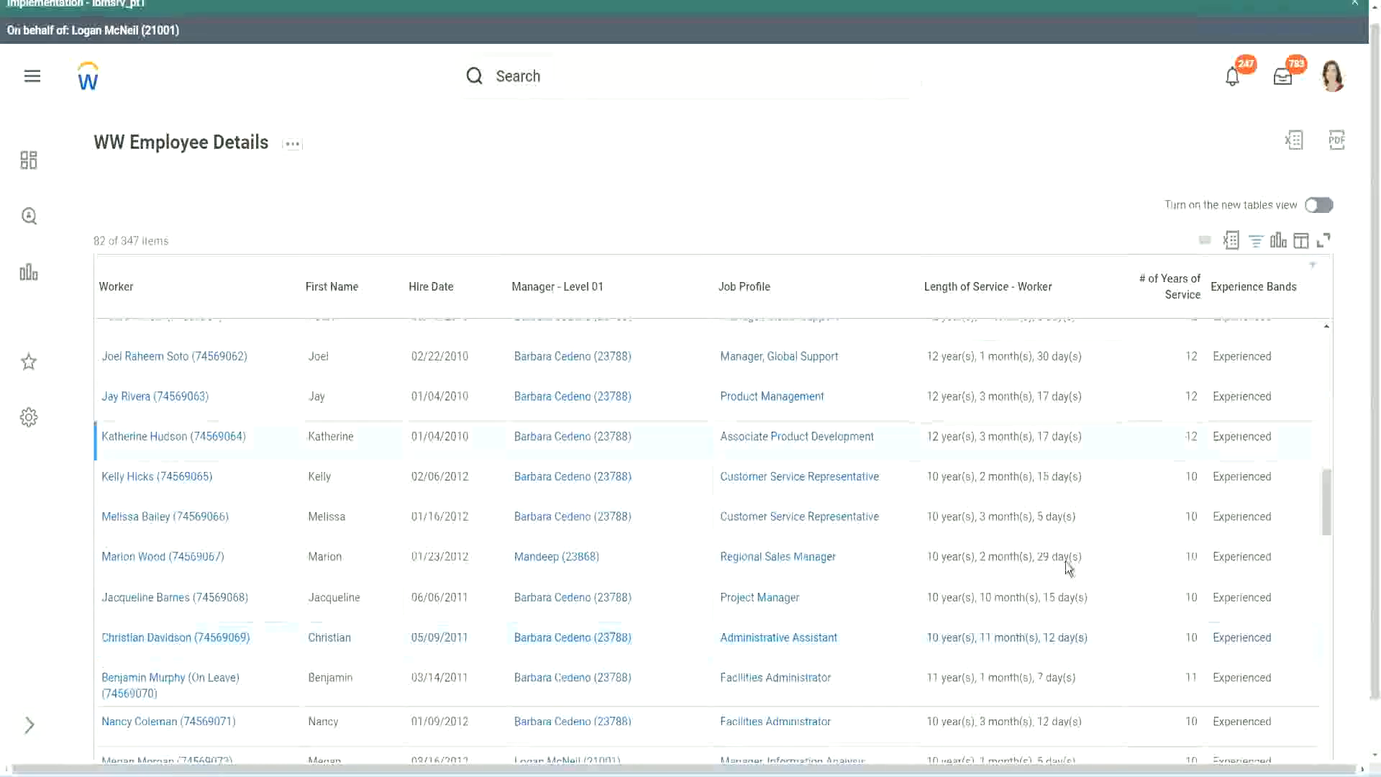
{"action": "double_click", "coordinate": [935, 636]}
{"action": "left_click", "coordinate": [1044, 635]}
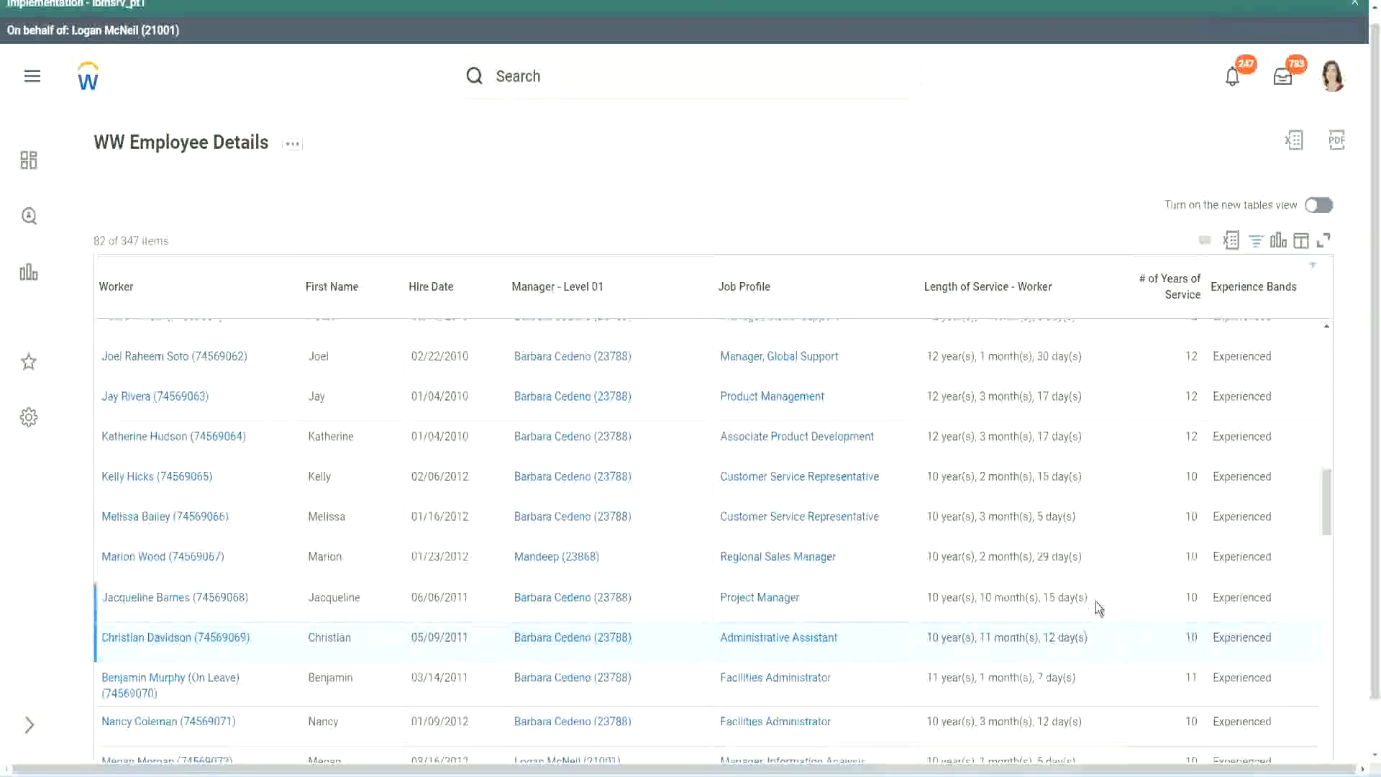
{"action": "double_click", "coordinate": [1191, 357]}
{"action": "left_click_drag", "start_coordinate": [926, 357], "coordinate": [1103, 356]}
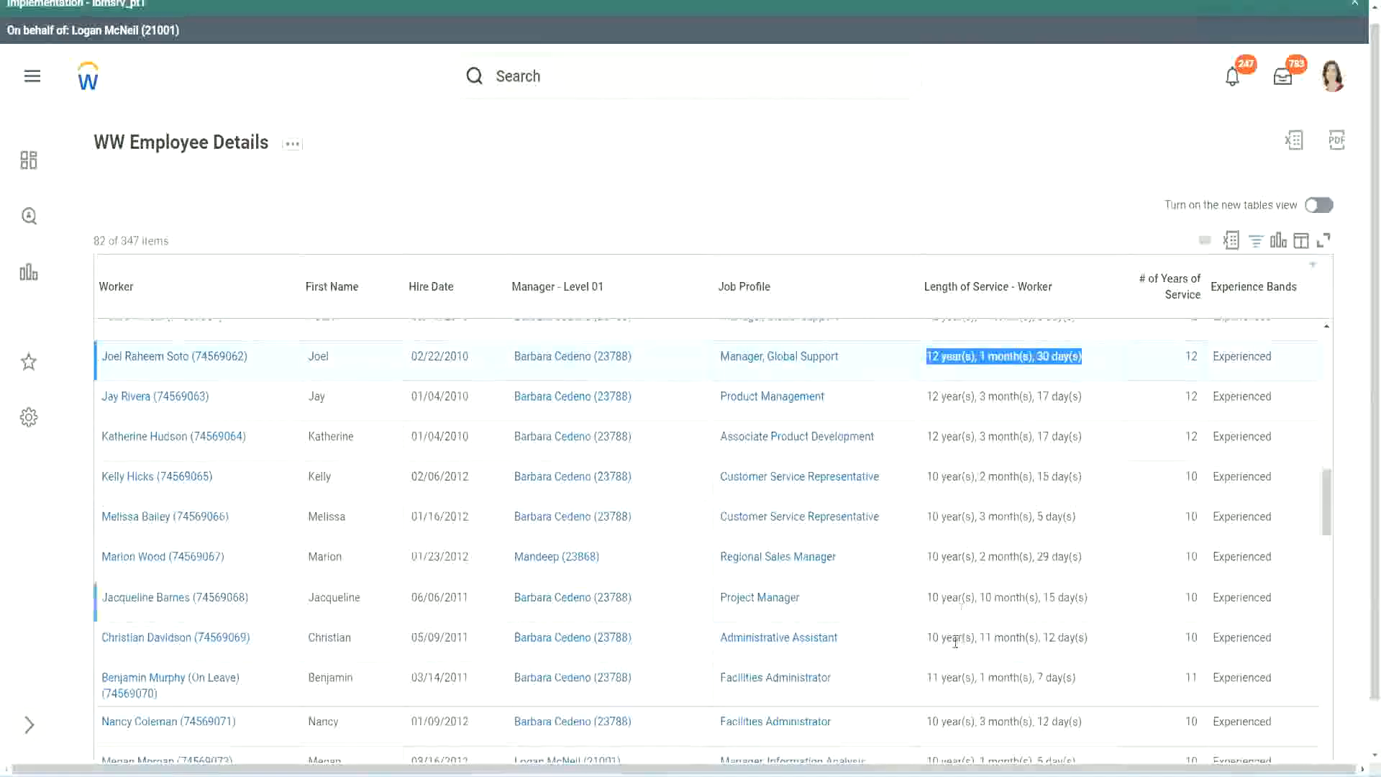
{"action": "left_click", "coordinate": [1072, 635]}
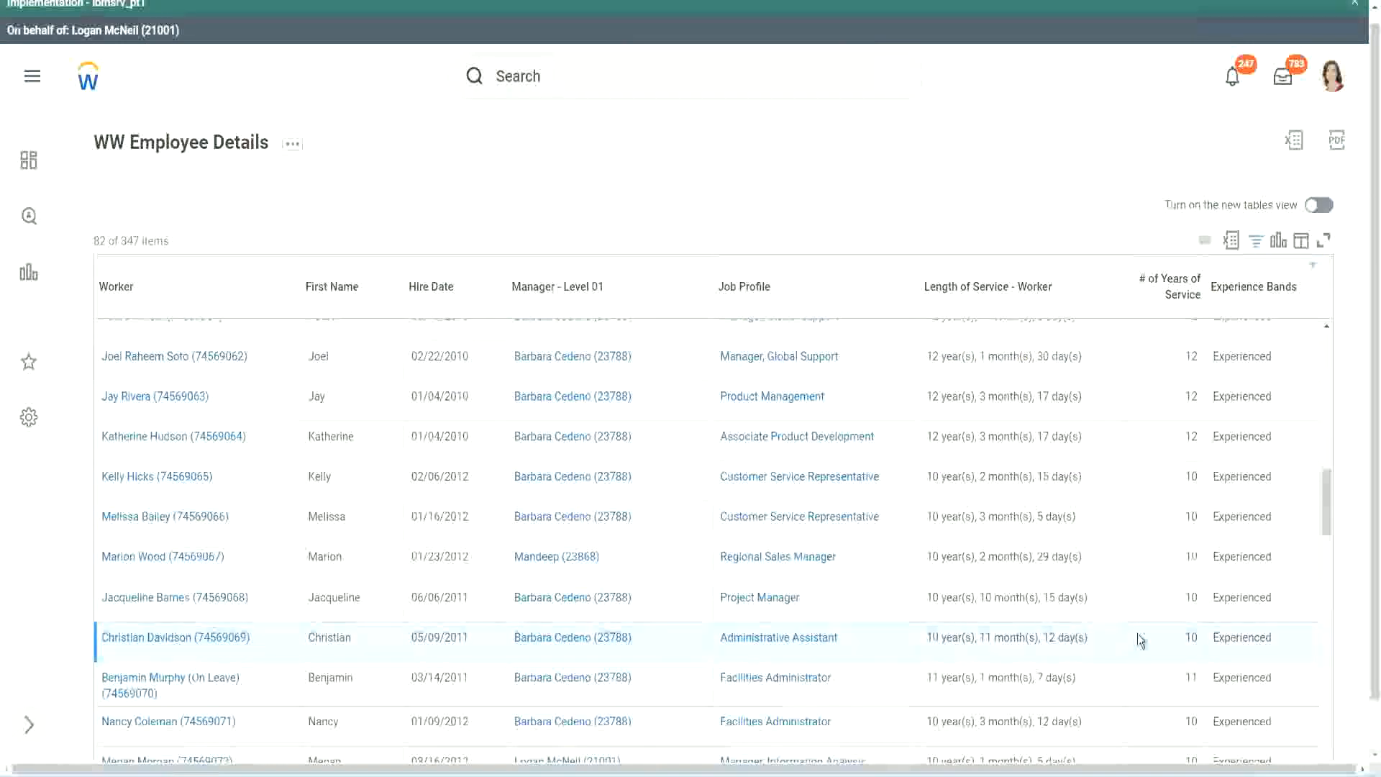
{"action": "double_click", "coordinate": [1188, 636]}
{"action": "left_click", "coordinate": [1139, 640]}
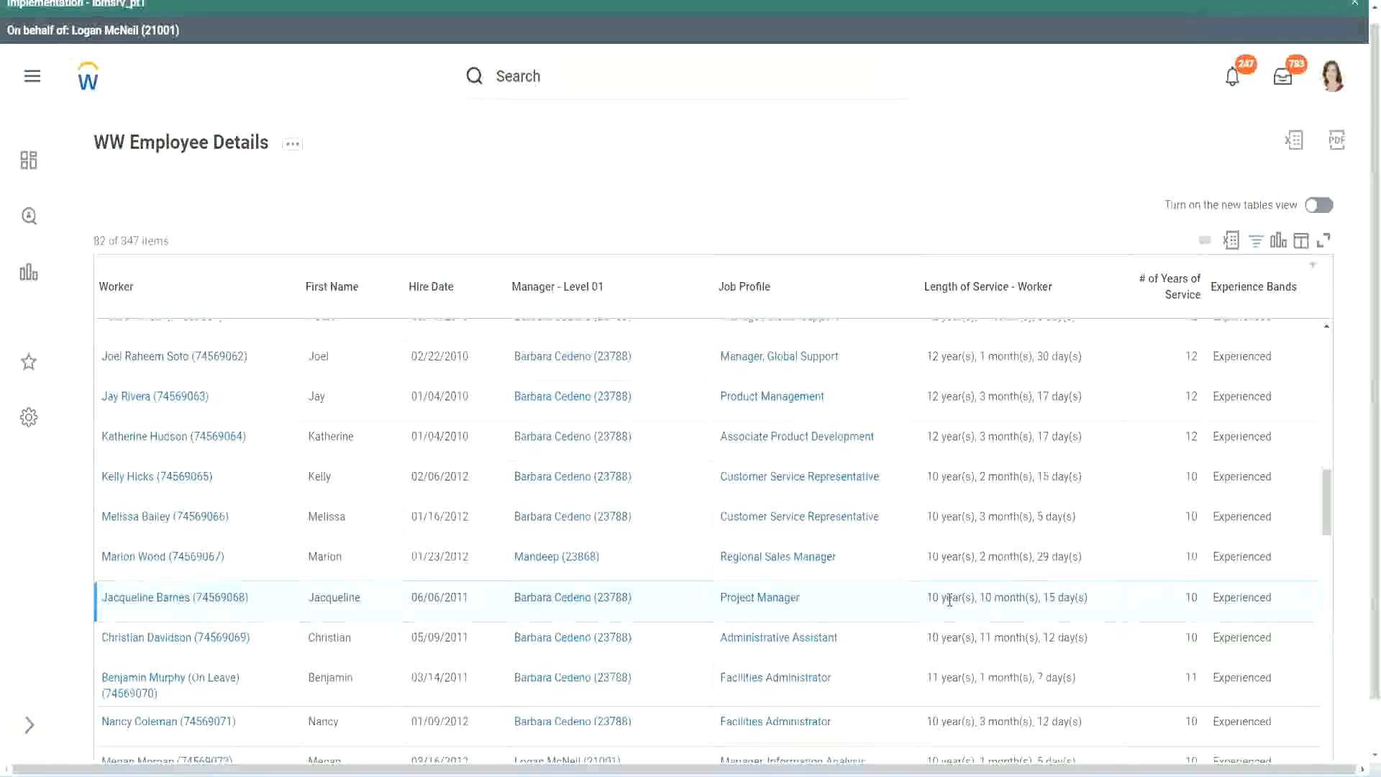
{"action": "double_click", "coordinate": [989, 598]}
{"action": "left_click", "coordinate": [1031, 598]}
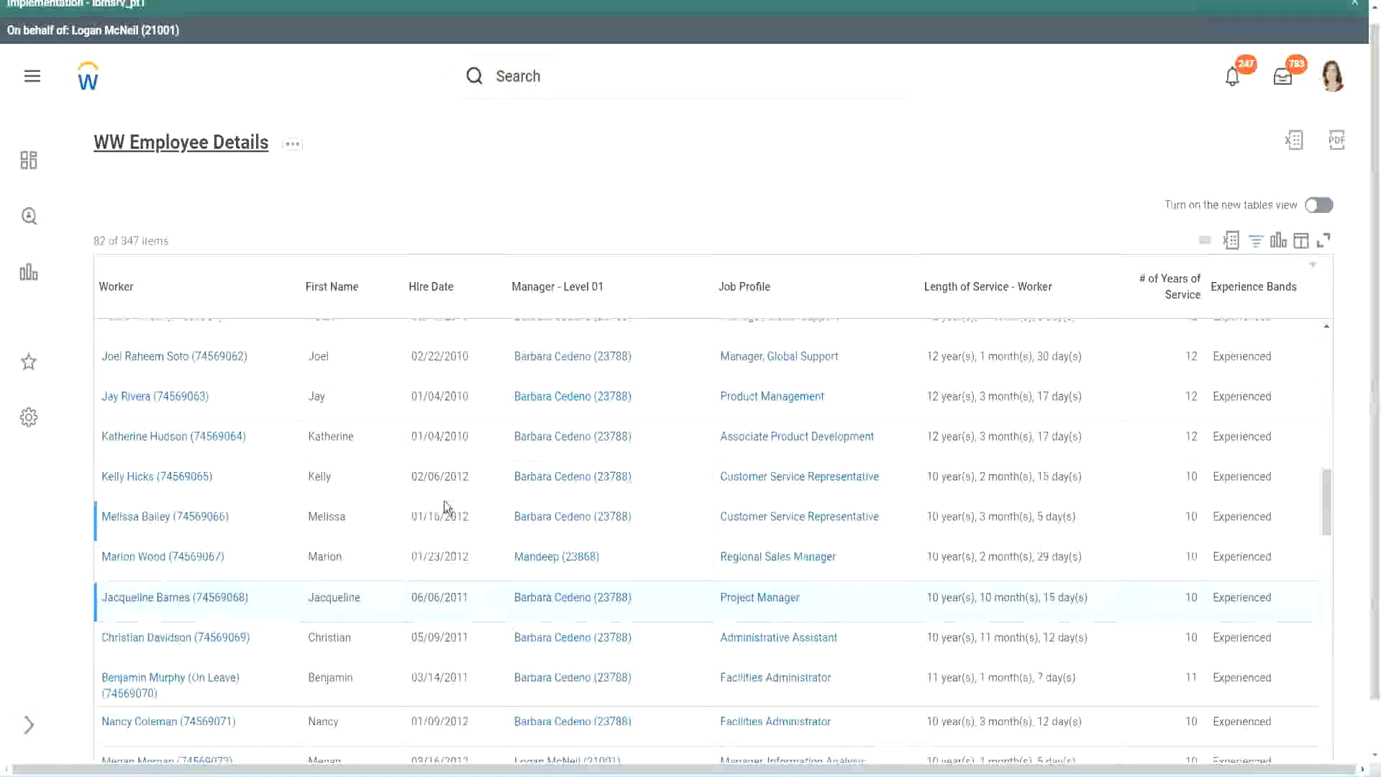
Open the calculated field behind the report's Experience Bands column in a new tab and dismiss the environment banner there
{"action": "scroll", "coordinate": [447, 496], "scroll_direction": "down", "scroll_amount": 5}
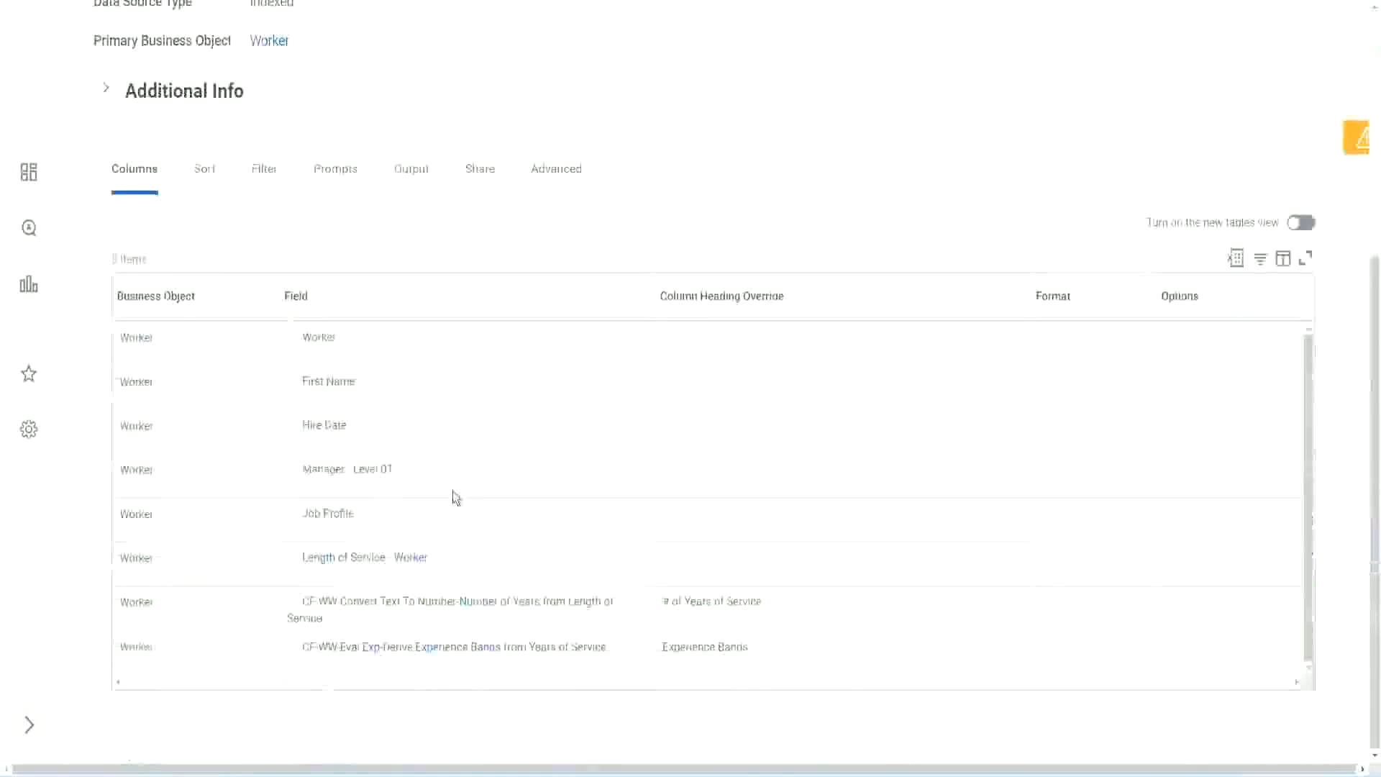
{"action": "right_click", "coordinate": [375, 654]}
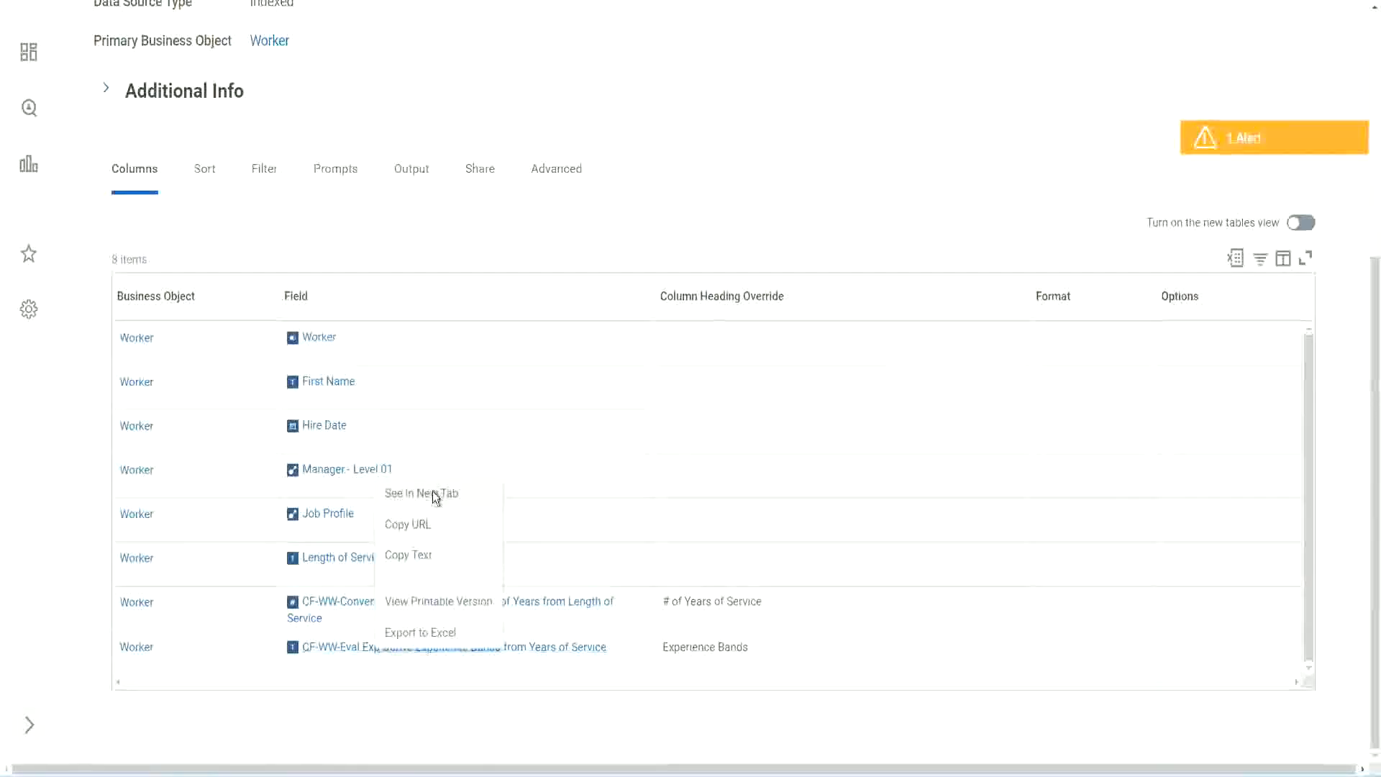
{"action": "left_click", "coordinate": [431, 492]}
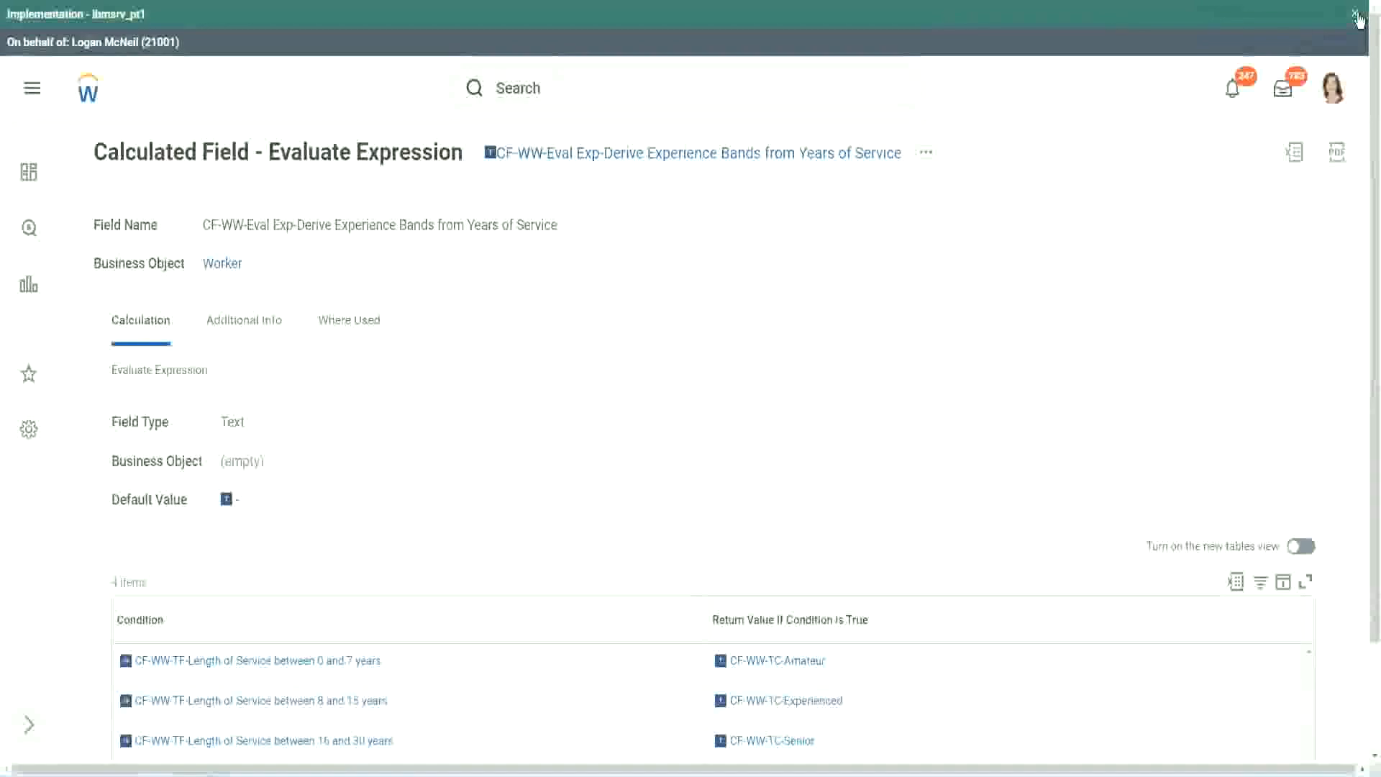
{"action": "left_click", "coordinate": [1356, 15]}
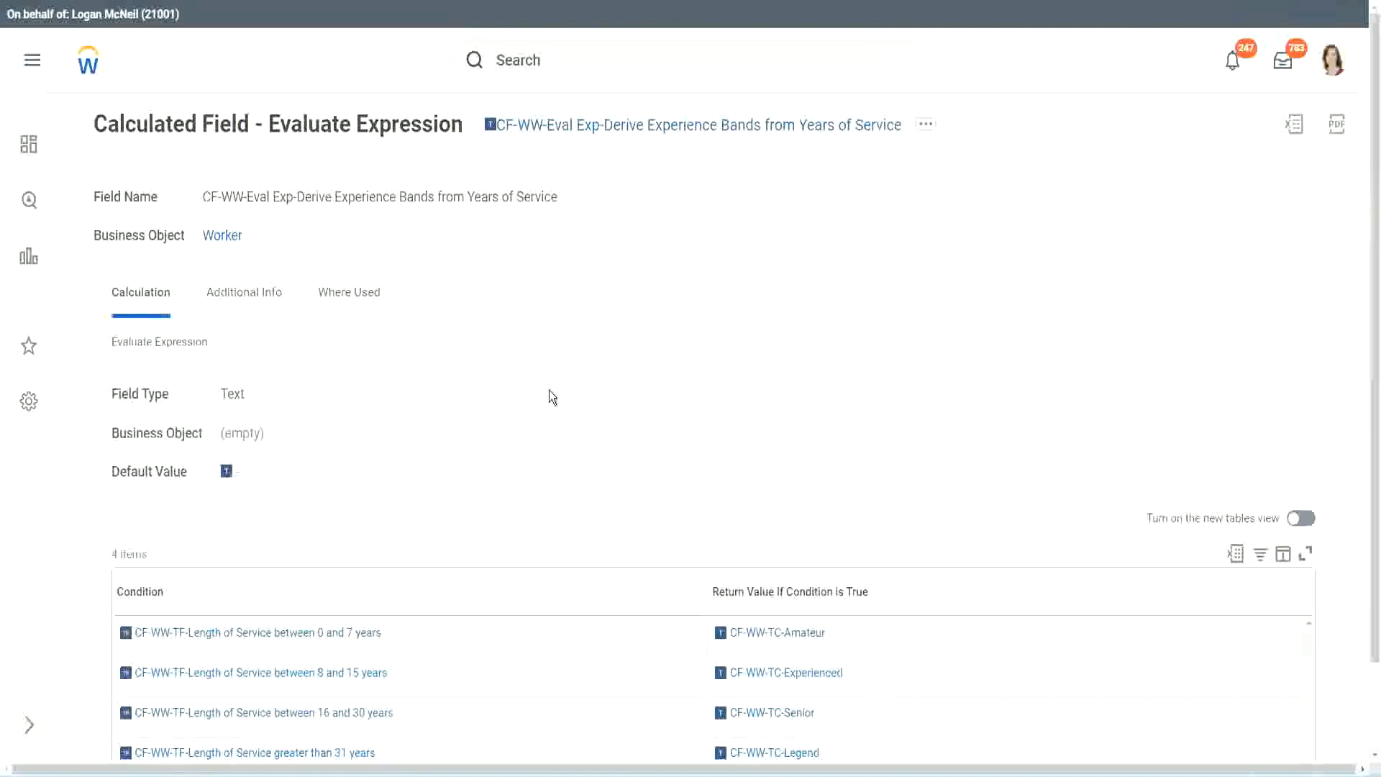
{"action": "scroll", "coordinate": [577, 385], "scroll_direction": "down", "scroll_amount": 1}
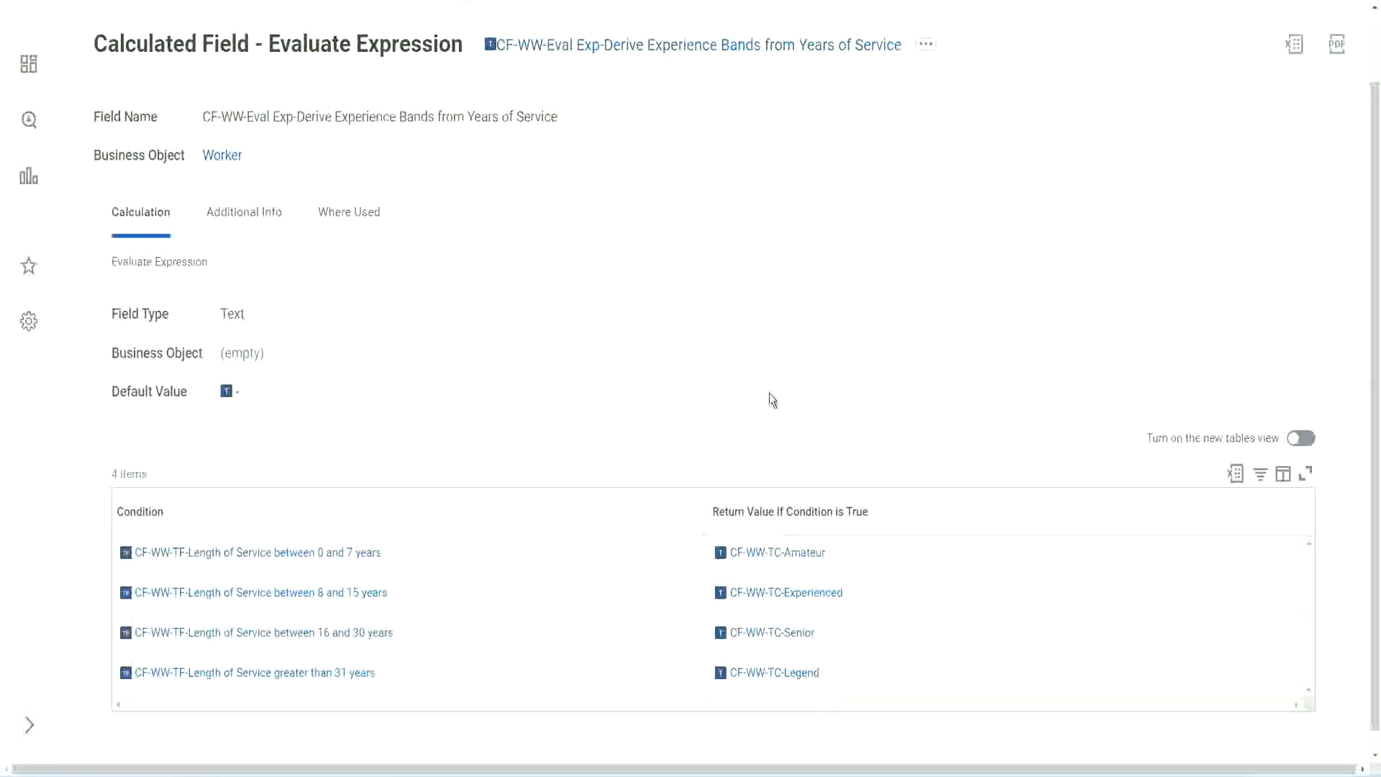
Copy the name of the calculated field CF-WW-Eval Exp-Derive Experience Bands from Years of Service as text
{"action": "left_click", "coordinate": [626, 508]}
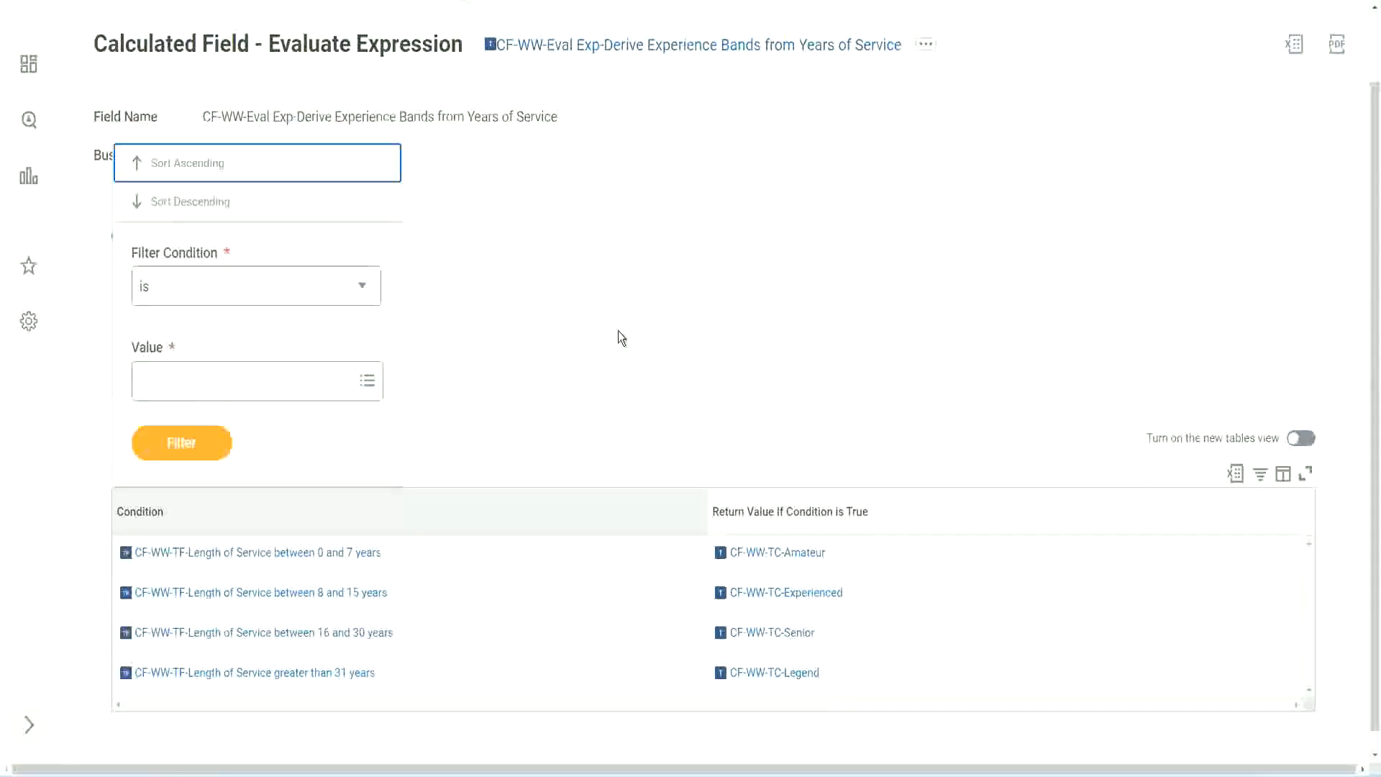
{"action": "left_click", "coordinate": [617, 337]}
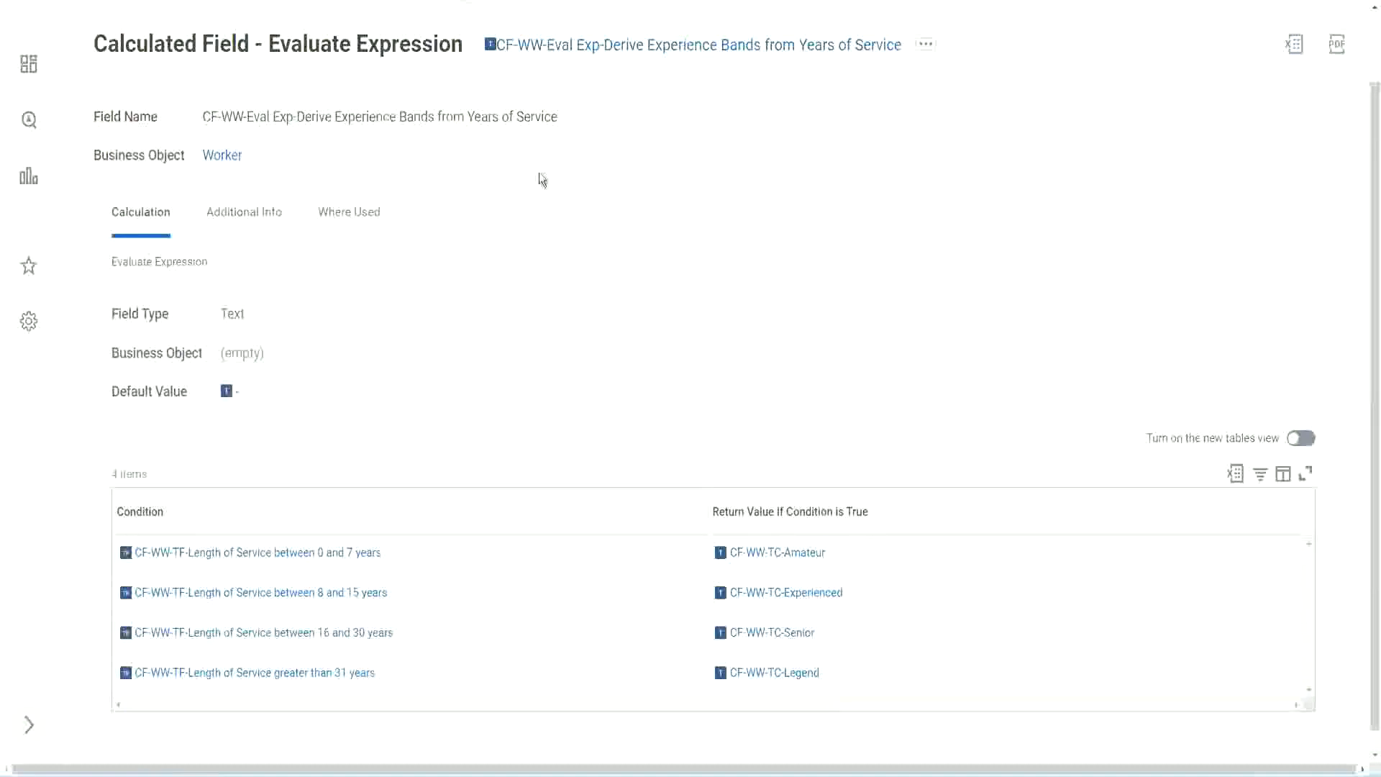
{"action": "right_click", "coordinate": [607, 51]}
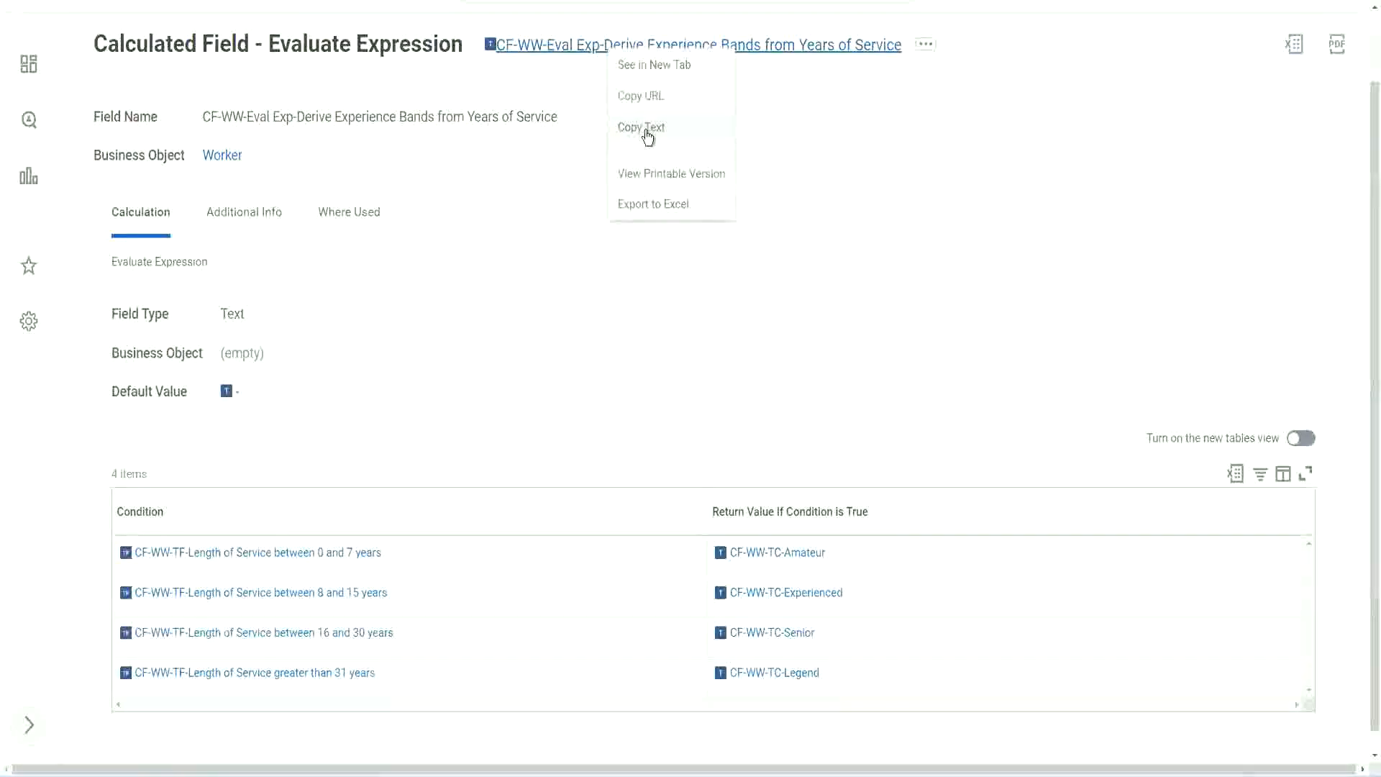
{"action": "left_click", "coordinate": [647, 132]}
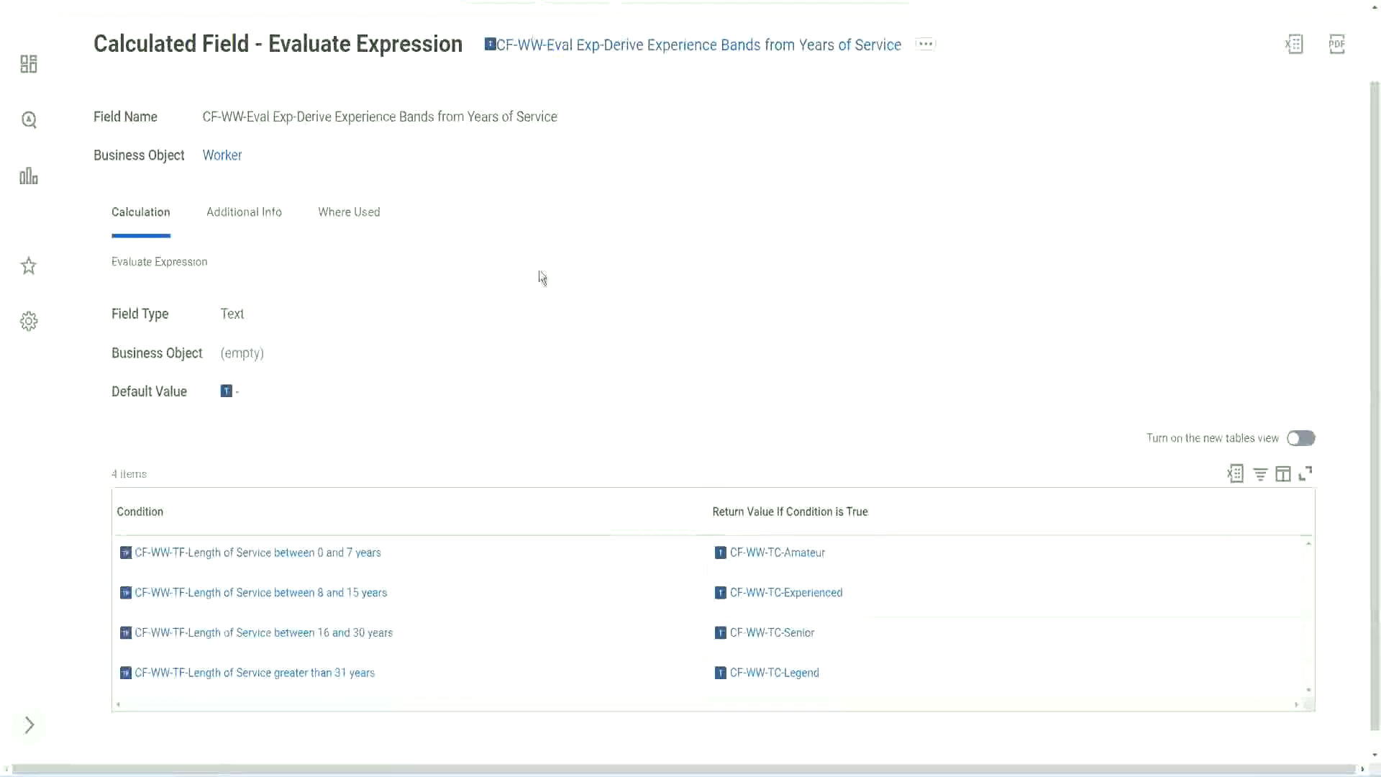
Search for "create cal field" and open the Create Calculated Field task
{"action": "scroll", "coordinate": [538, 282], "scroll_direction": "up", "scroll_amount": 2}
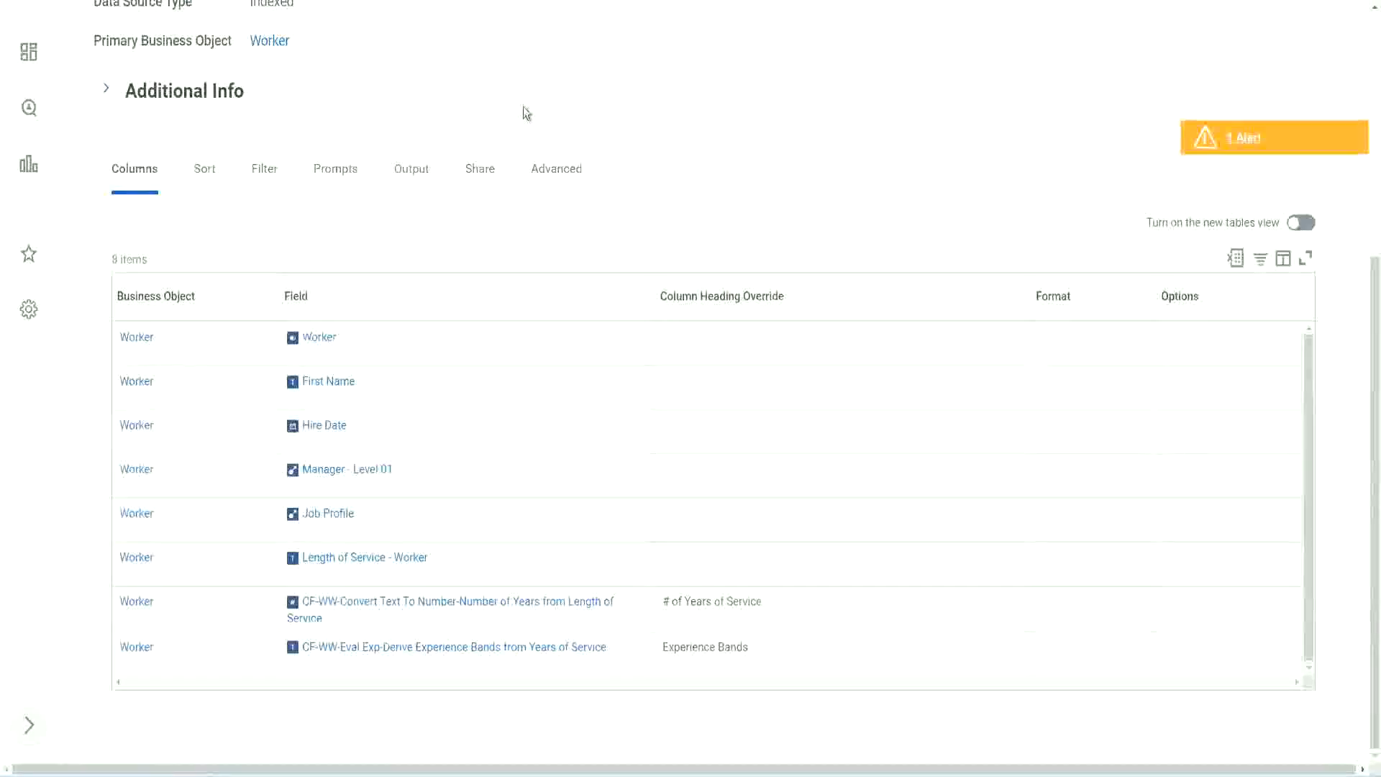
{"action": "scroll", "coordinate": [539, 100], "scroll_direction": "up", "scroll_amount": 5}
{"action": "left_click", "coordinate": [561, 89]}
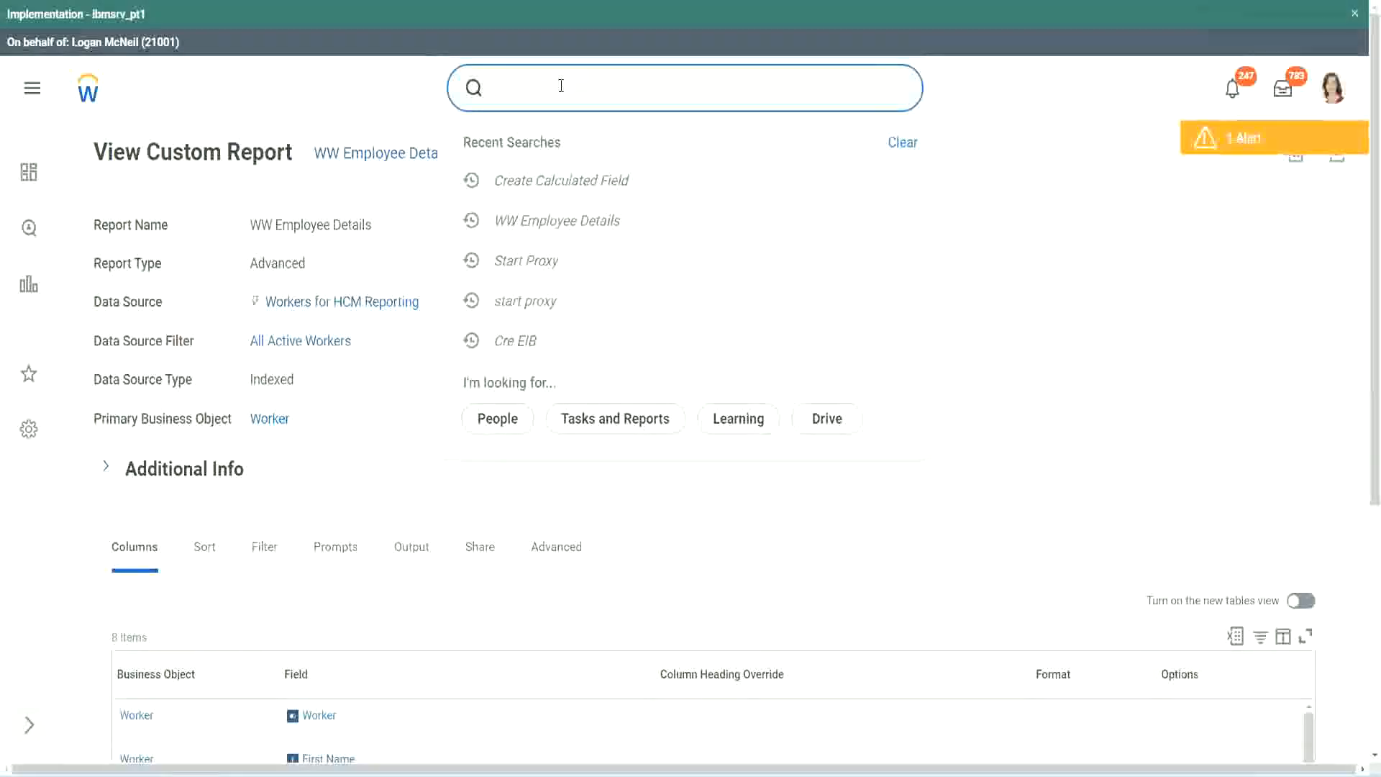
{"action": "type", "text": "create cal field"}
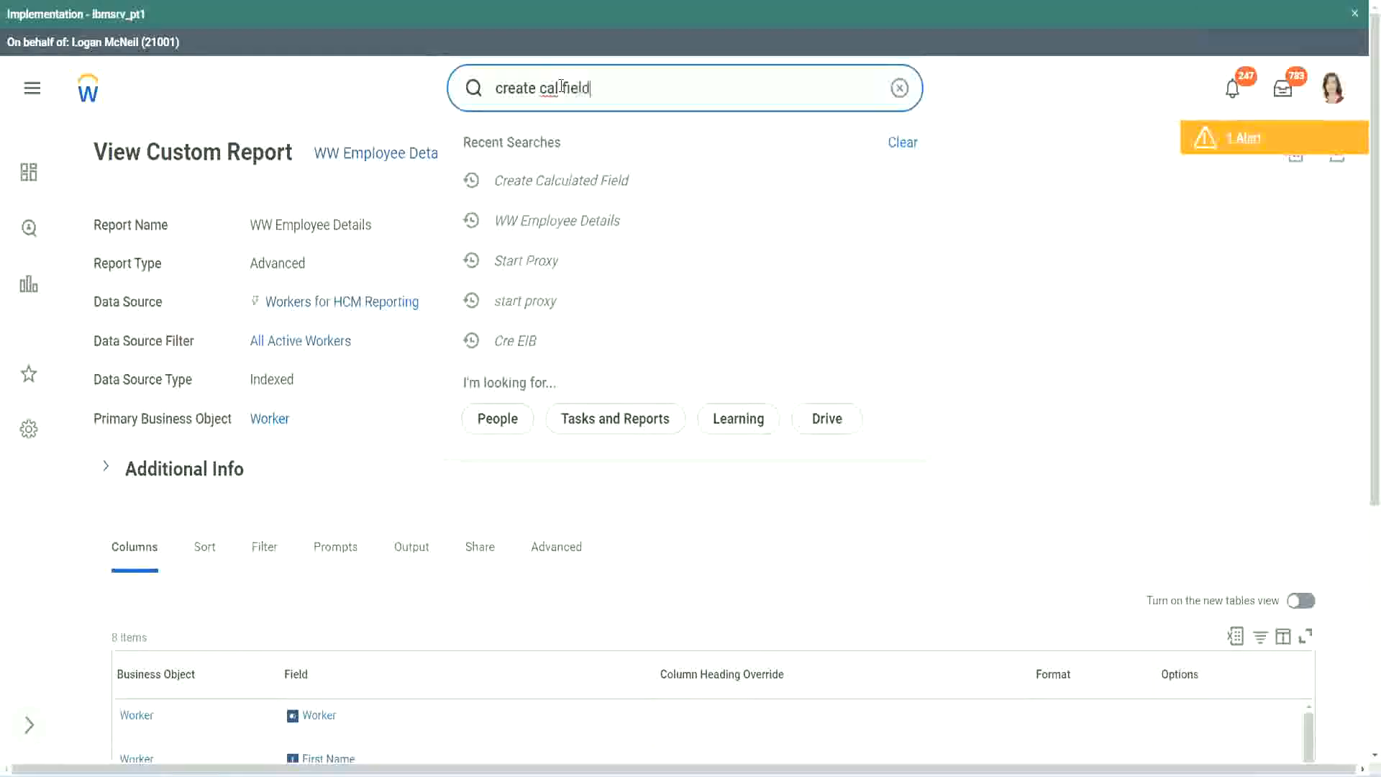
{"action": "left_click", "coordinate": [577, 148]}
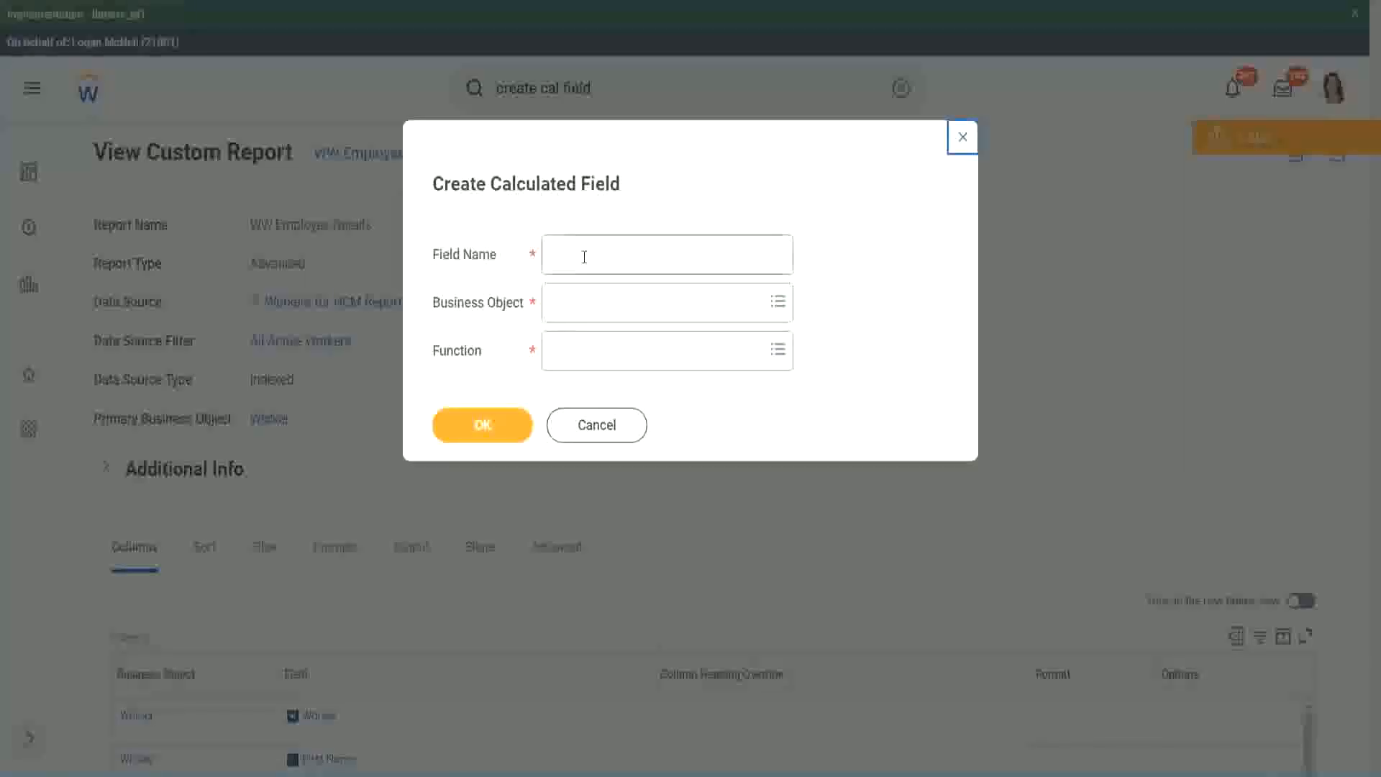
Paste the copied calculated field name as the new field's Field Name
{"action": "left_click", "coordinate": [584, 257]}
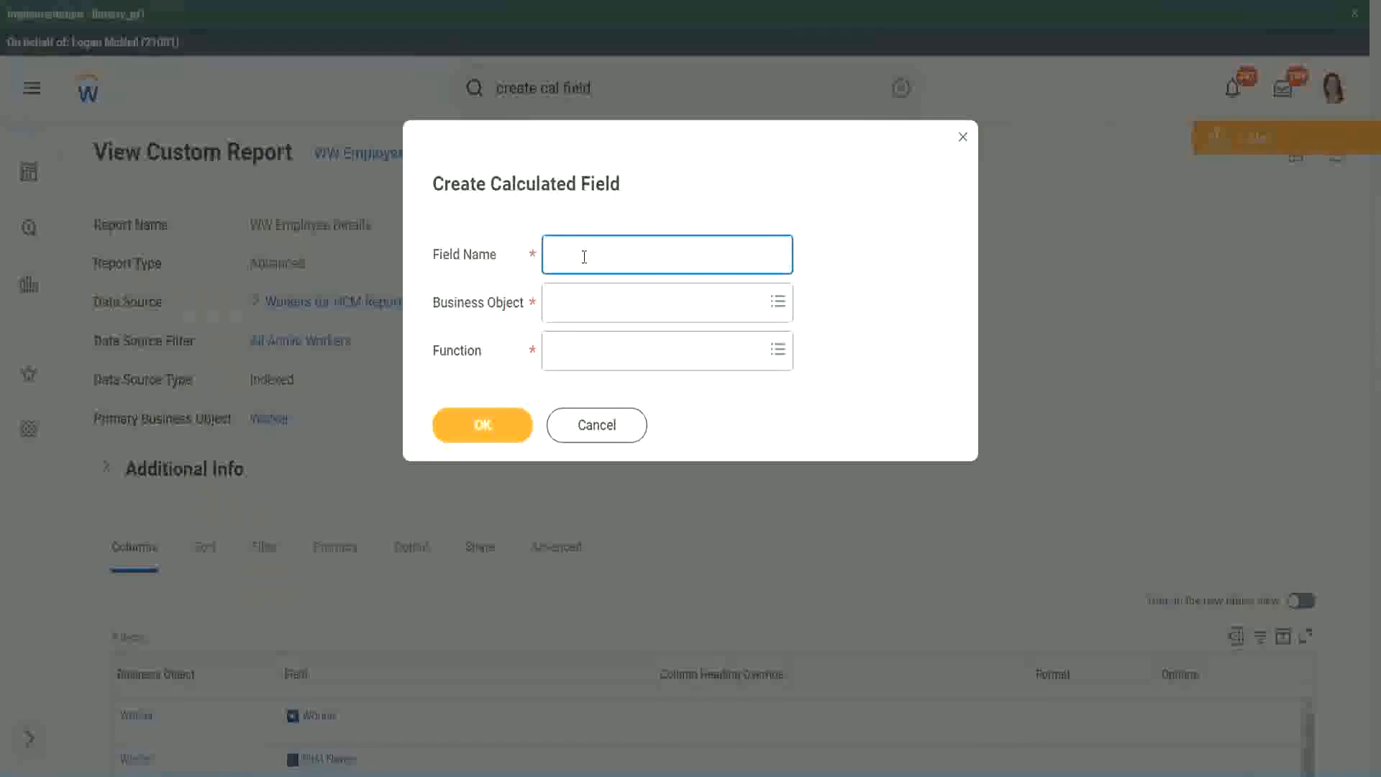
{"action": "key", "text": "ctrl+v"}
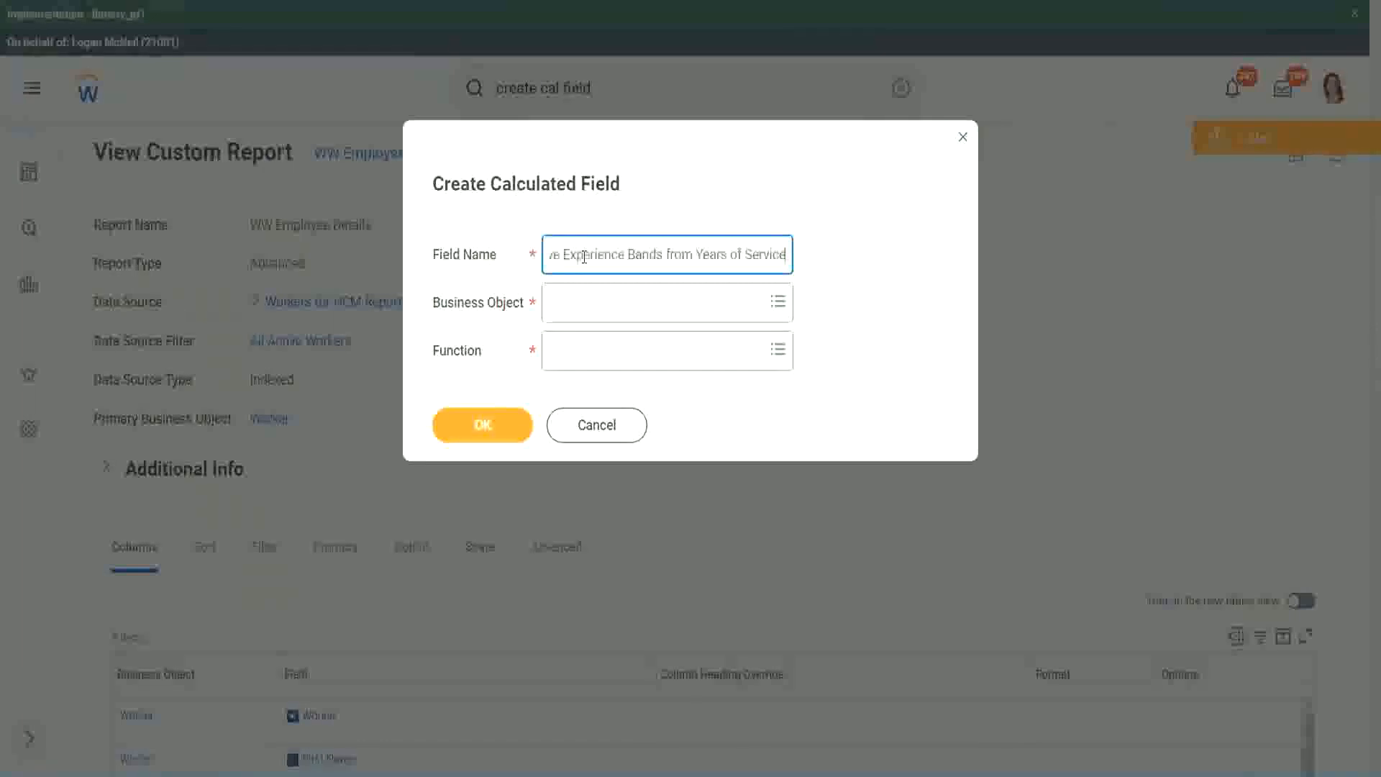
{"action": "left_click_drag", "start_coordinate": [612, 257], "coordinate": [503, 231]}
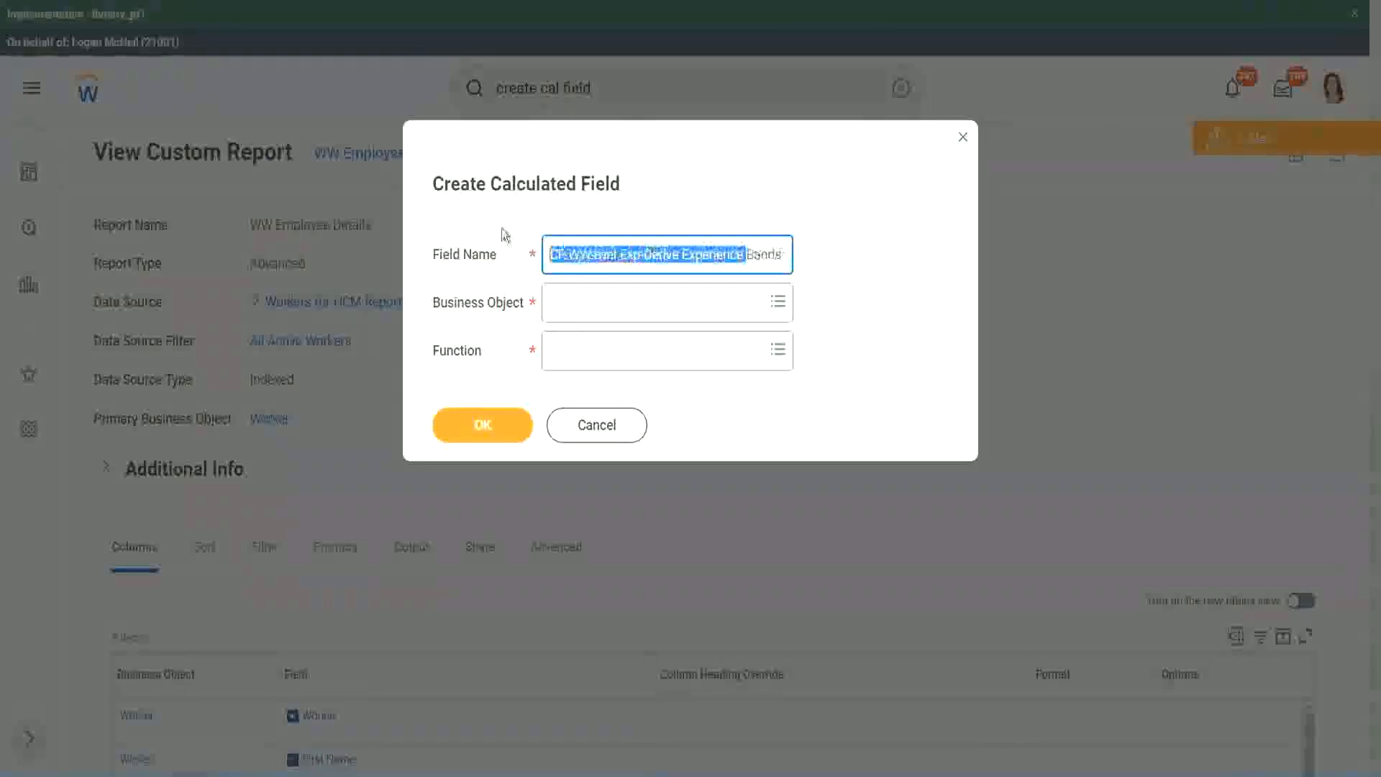
{"action": "left_click", "coordinate": [626, 256]}
{"action": "double_click", "coordinate": [628, 256]}
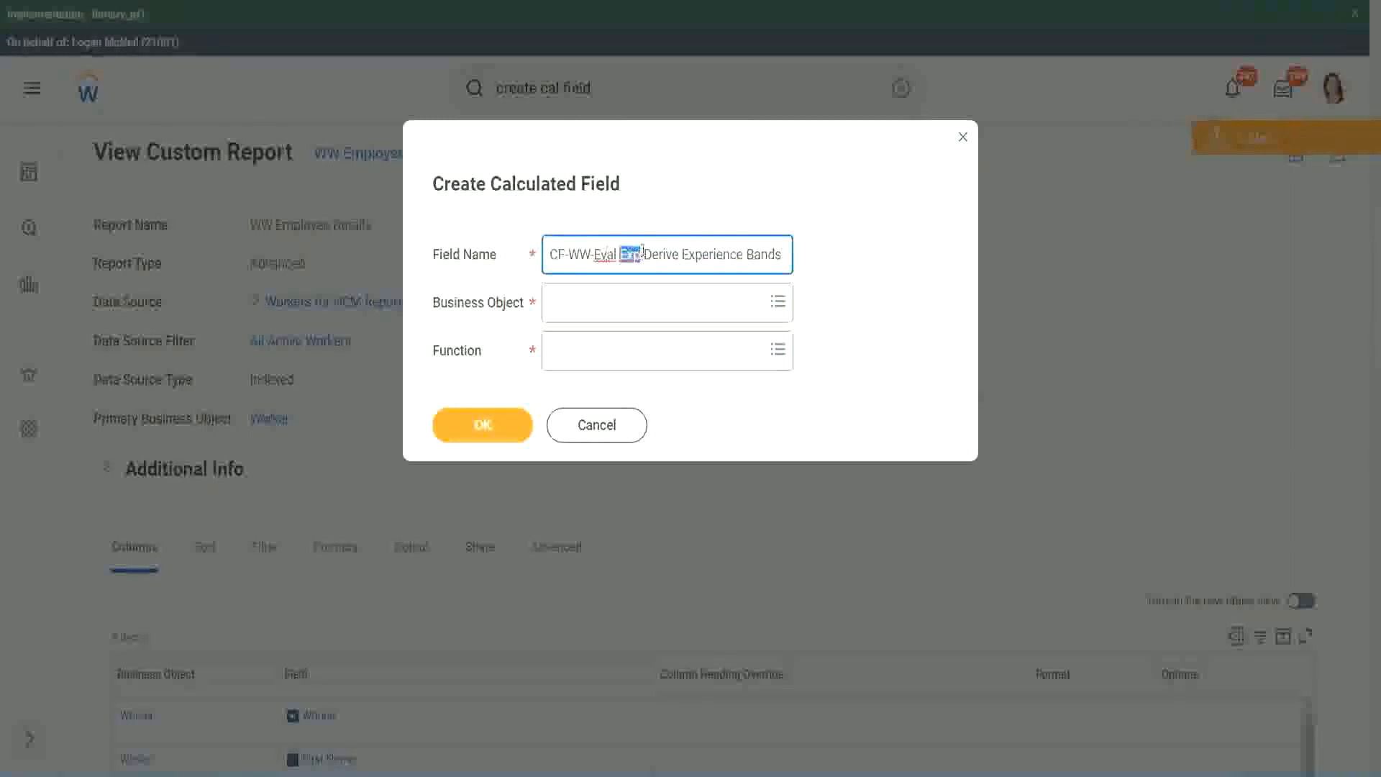
Insert "Bands" after "Eval Exp" in the new calculated field's name
{"action": "left_click", "coordinate": [639, 254]}
{"action": "type", "text": "bands"}
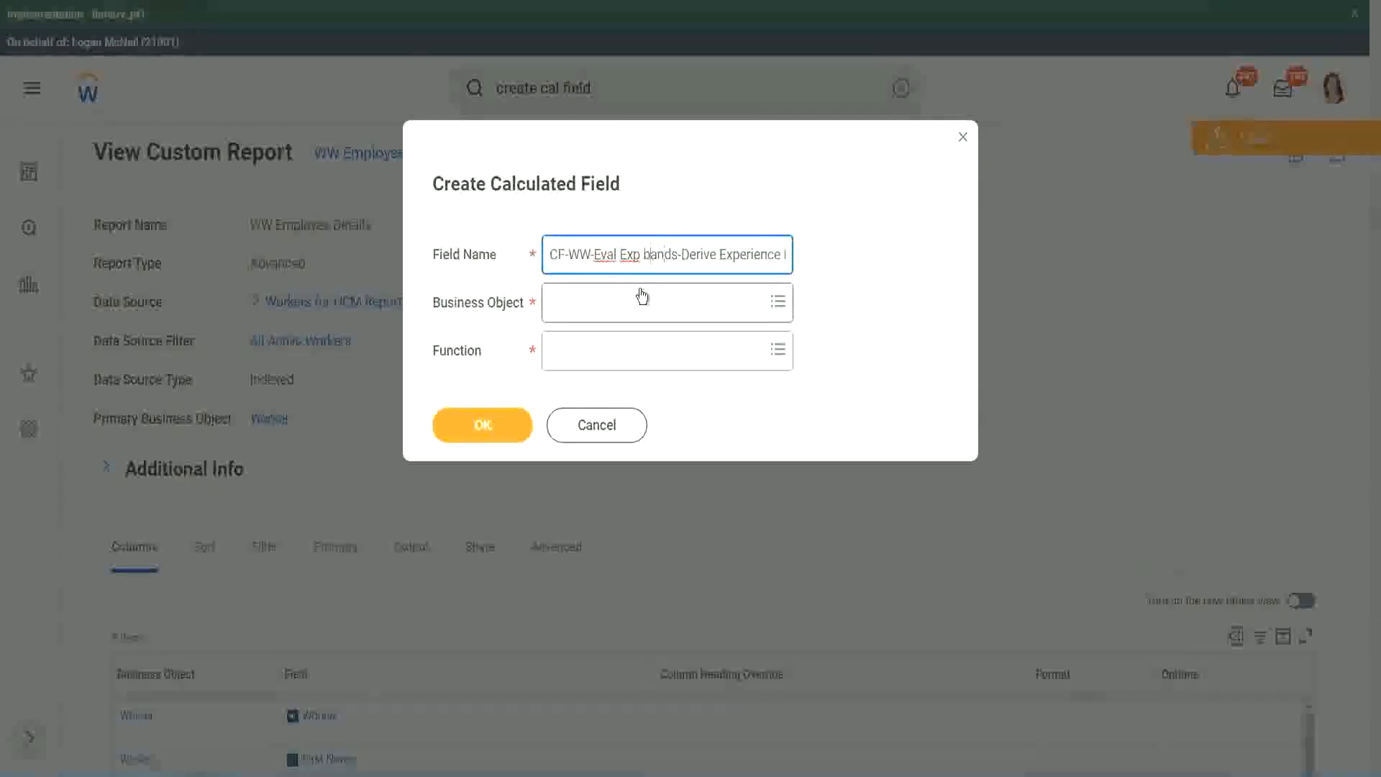
{"action": "key", "text": "BackSpace"}
{"action": "type", "text": "B"}
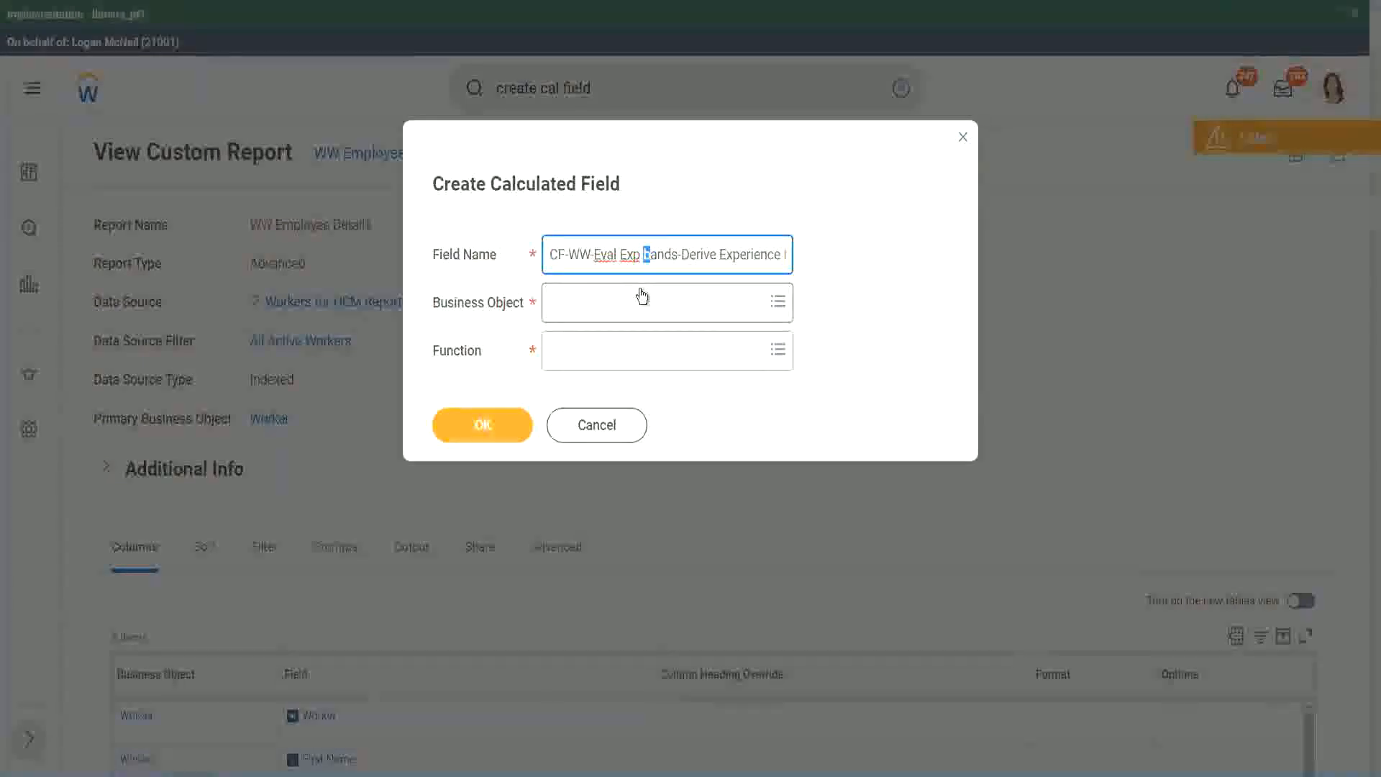
{"action": "key", "text": "Right"}
{"action": "key", "text": "Right"}
{"action": "key", "text": "Right"}
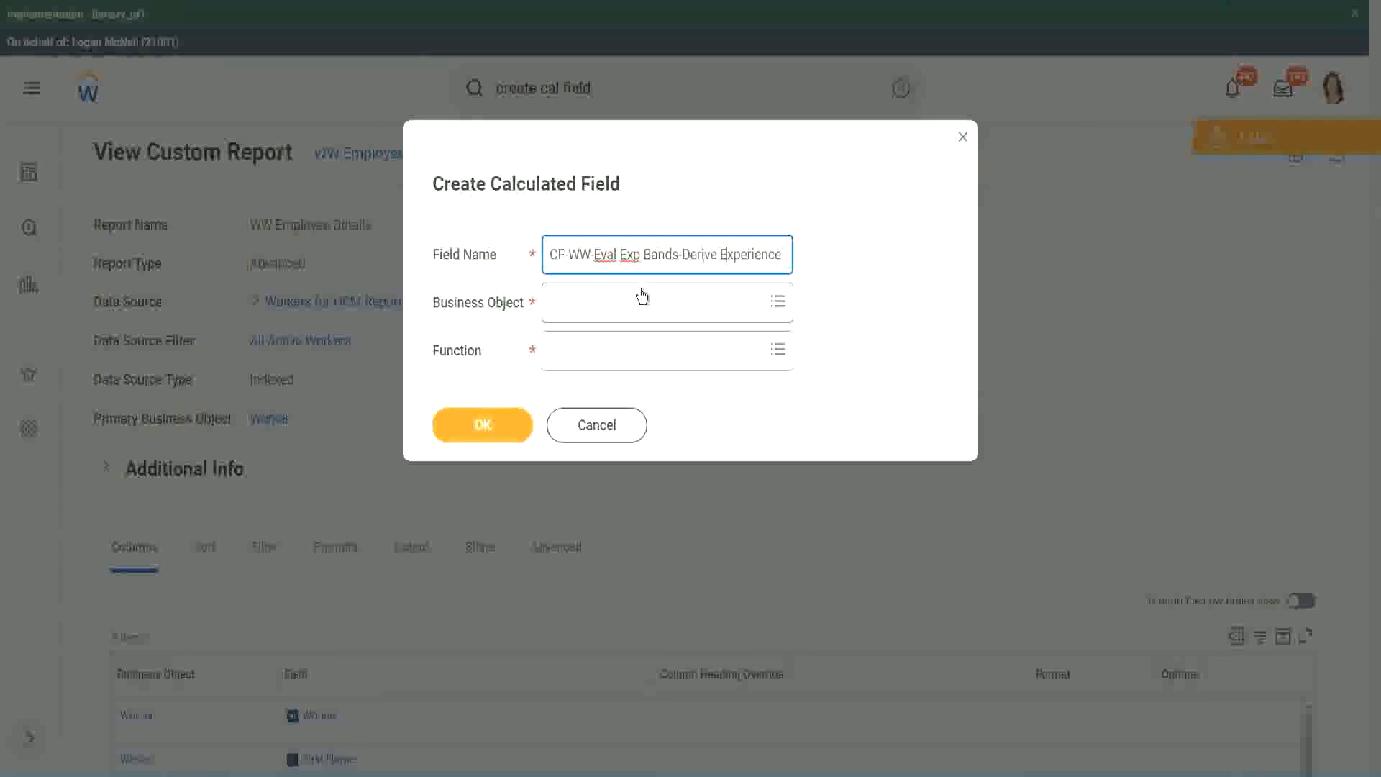
Replace "Derive" with "Determine" in the new calculated field's name
{"action": "key", "text": "End"}
{"action": "type", "text": "s from Years of"}
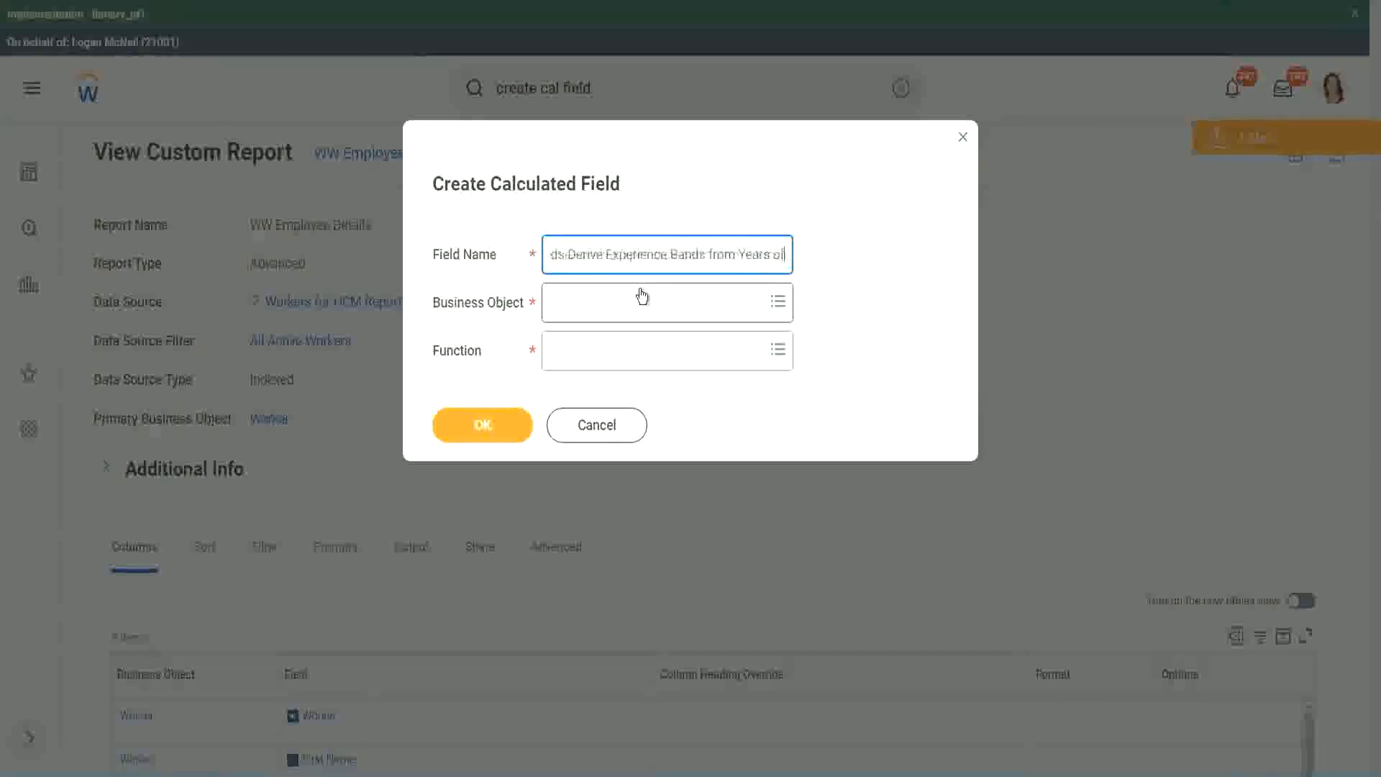
{"action": "key", "text": "Left"}
{"action": "key", "text": "Left"}
{"action": "key", "text": "Left"}
{"action": "key", "text": "Left"}
{"action": "key", "text": "Left"}
{"action": "key", "text": "Left"}
{"action": "key", "text": "Left"}
{"action": "key", "text": "Left"}
{"action": "key", "text": "Left"}
{"action": "key", "text": "Left"}
{"action": "key", "text": "Left"}
{"action": "key", "text": "Left"}
{"action": "key", "text": "Left"}
{"action": "key", "text": "Left"}
{"action": "key", "text": "Left"}
{"action": "key", "text": "Left"}
{"action": "key", "text": "Left"}
{"action": "key", "text": "Left"}
{"action": "key", "text": "Left"}
{"action": "key", "text": "Left"}
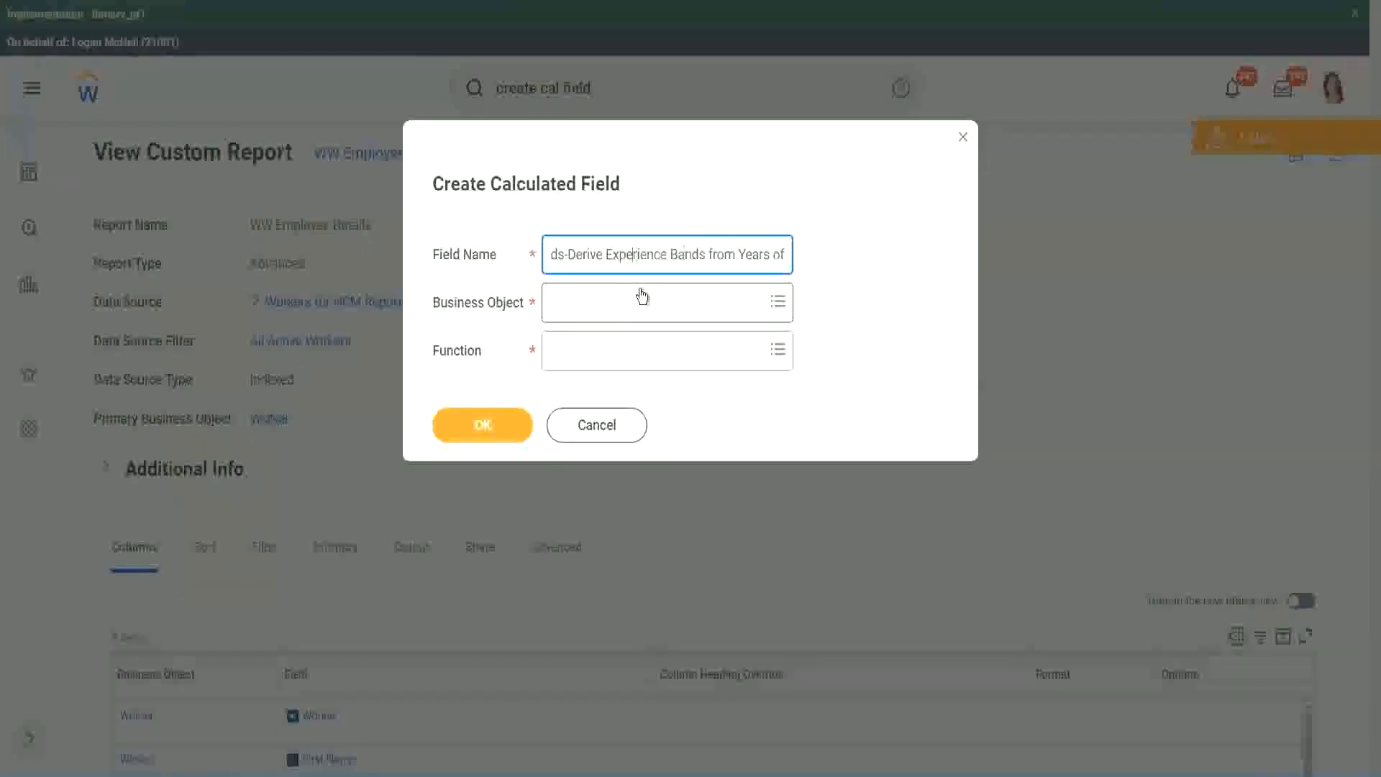
{"action": "key", "text": "Left"}
{"action": "key", "text": "Left"}
{"action": "key", "text": "shift+Left"}
{"action": "key", "text": "shift+Left"}
{"action": "key", "text": "shift+Left"}
{"action": "key", "text": "shift+Left"}
{"action": "key", "text": "shift+Left"}
{"action": "key", "text": "shift+Left"}
{"action": "type", "text": "Determine"}
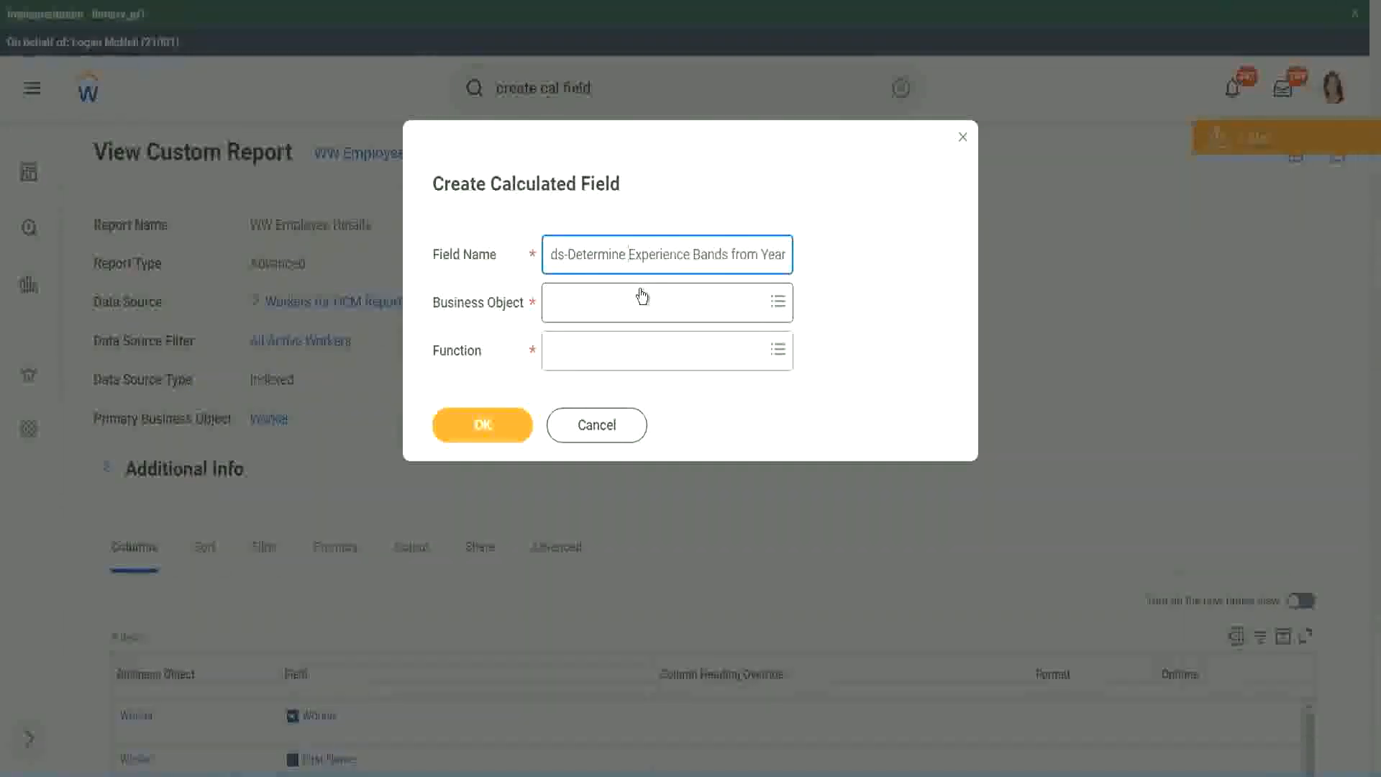
{"action": "key", "text": "End"}
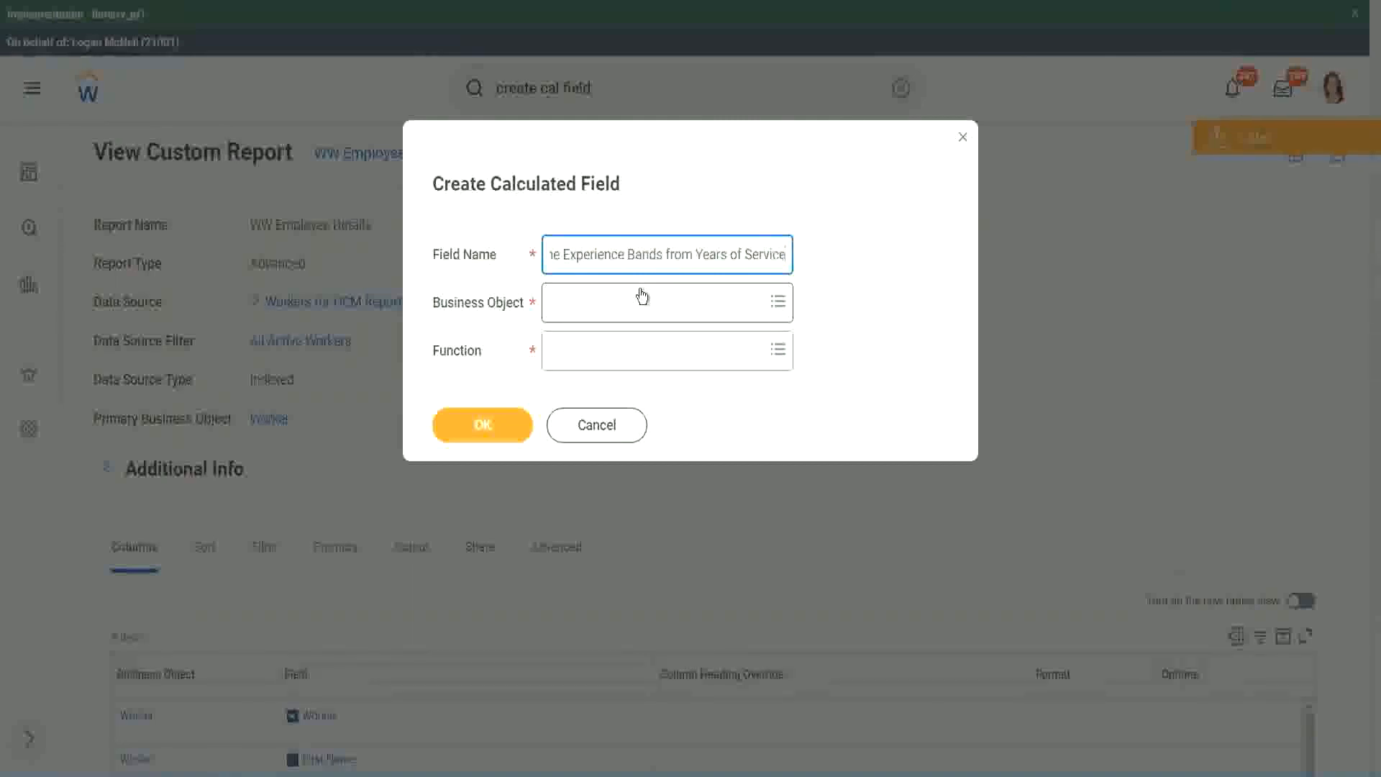
Set the new calculated field's business object to Worker
{"action": "left_click", "coordinate": [614, 303]}
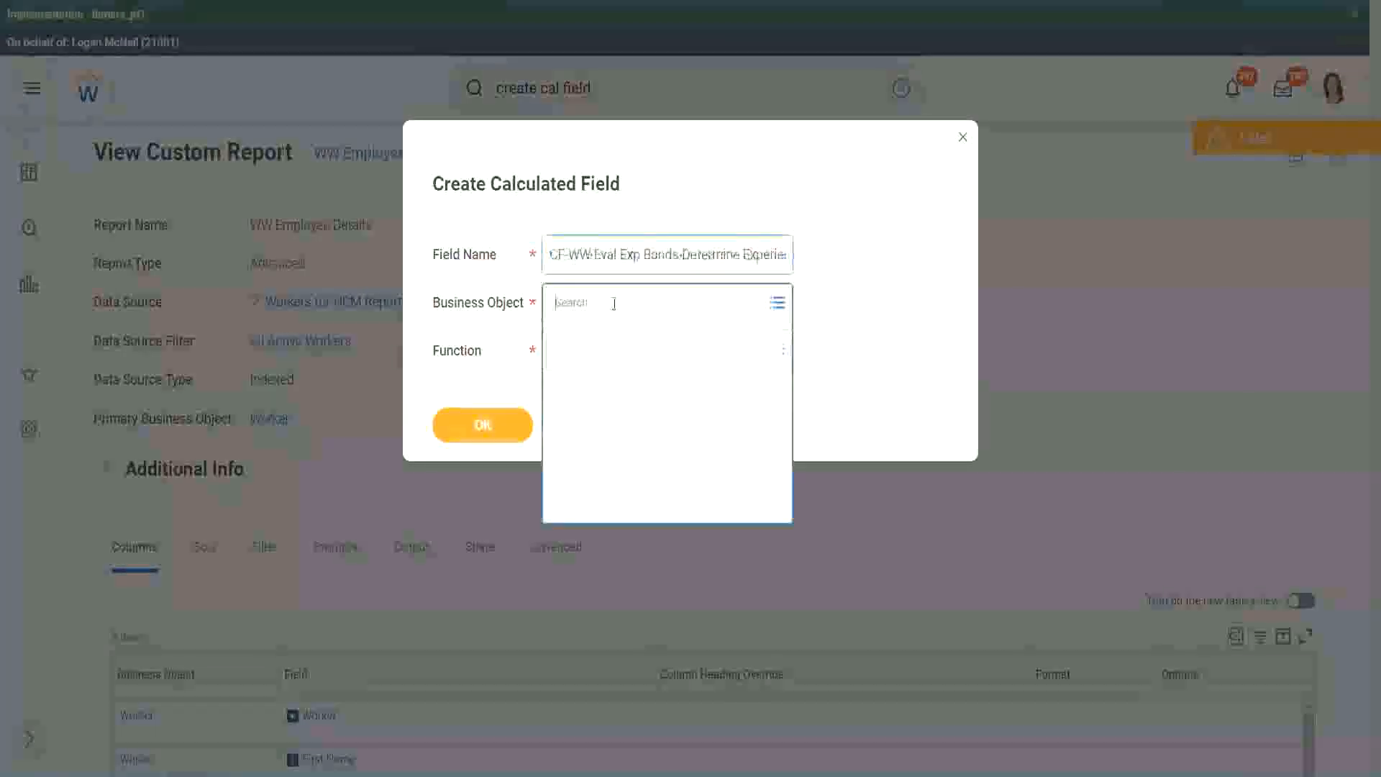
{"action": "type", "text": "work"}
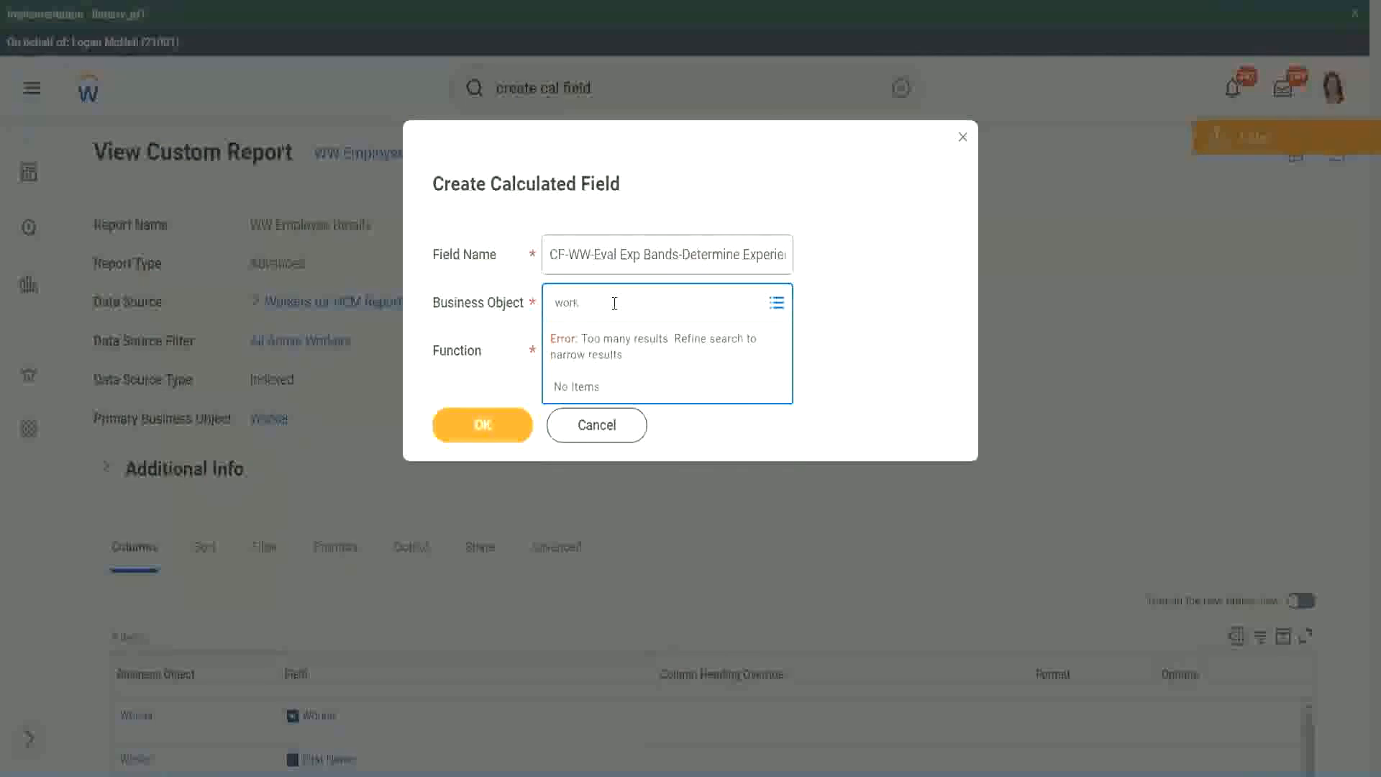
{"action": "type", "text": "er"}
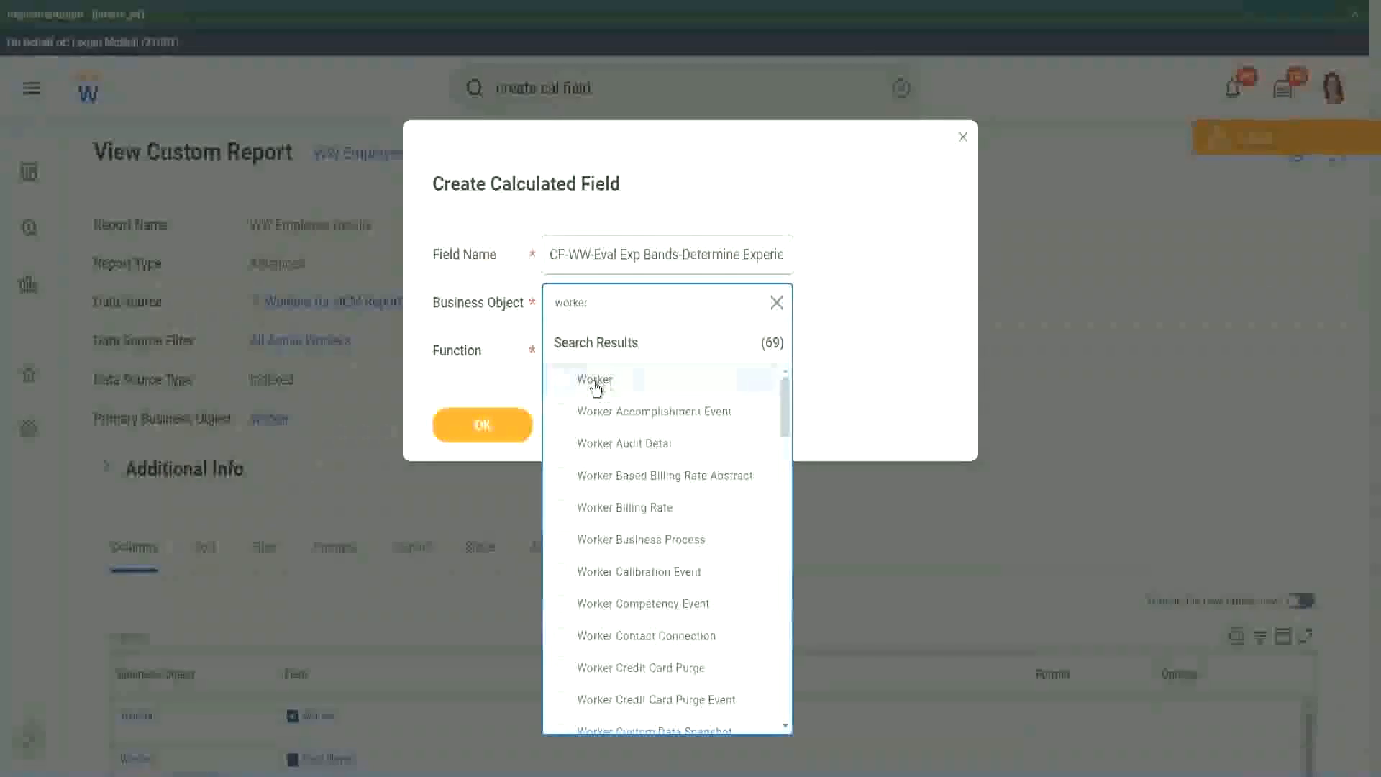
{"action": "left_click", "coordinate": [594, 381]}
Choose Evaluate Expression Band as the calculated field's function
{"action": "left_click", "coordinate": [584, 348]}
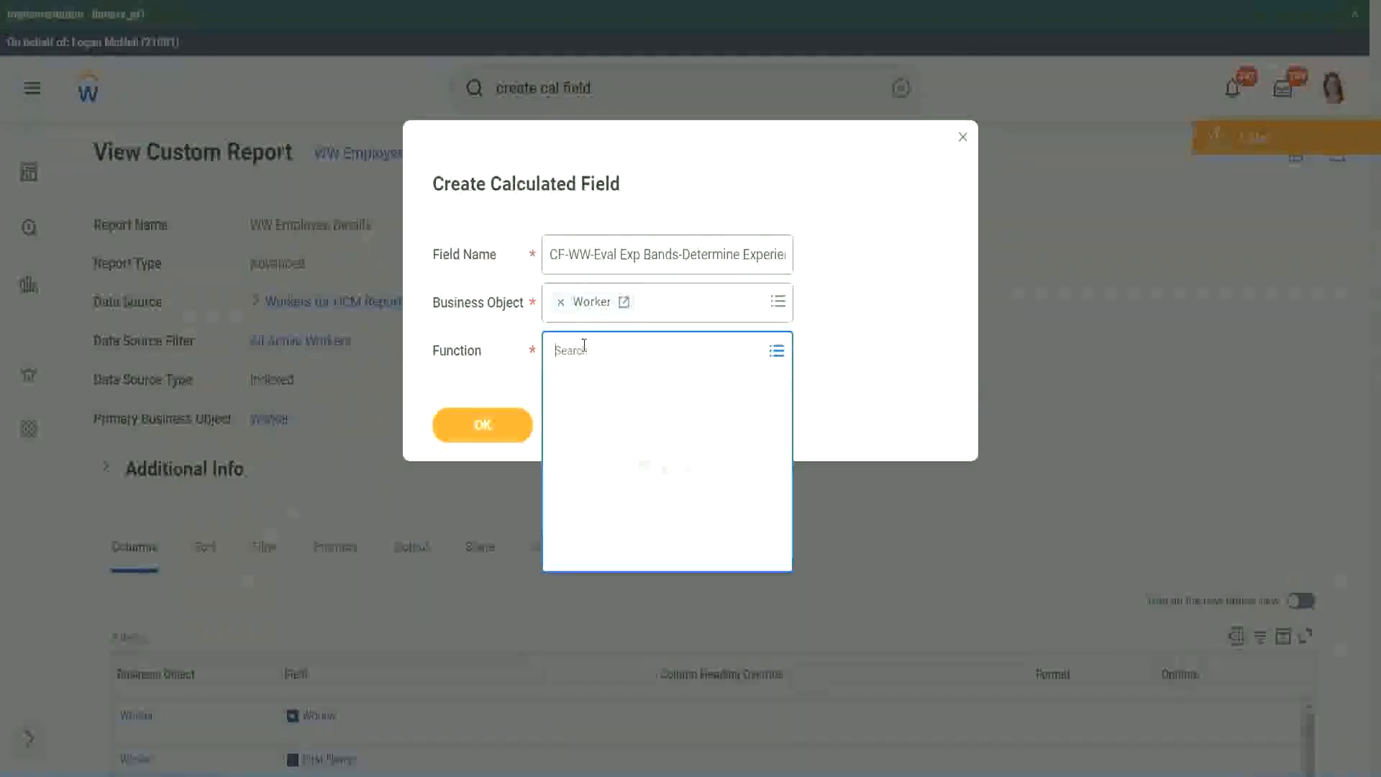
{"action": "type", "text": "eval ex"}
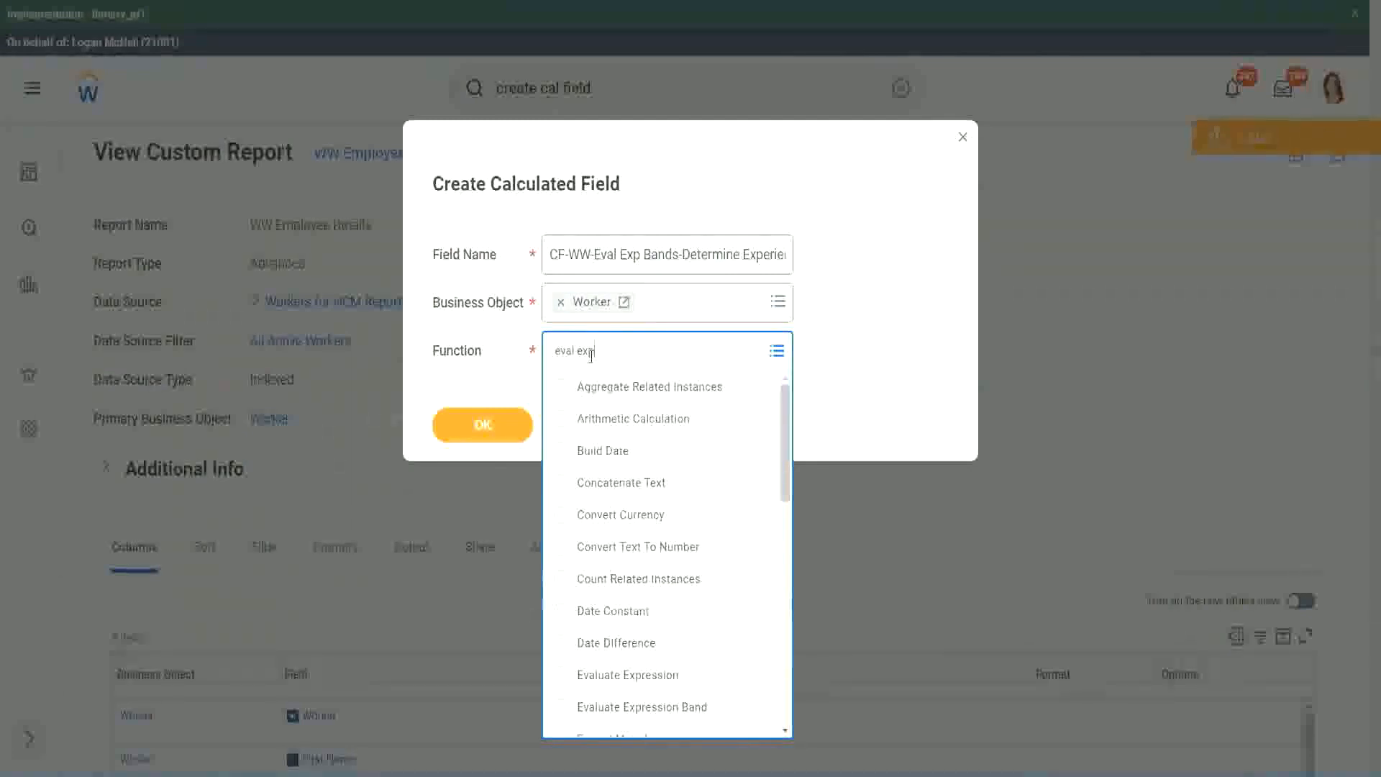
{"action": "type", "text": "p"}
{"action": "key", "text": "Return"}
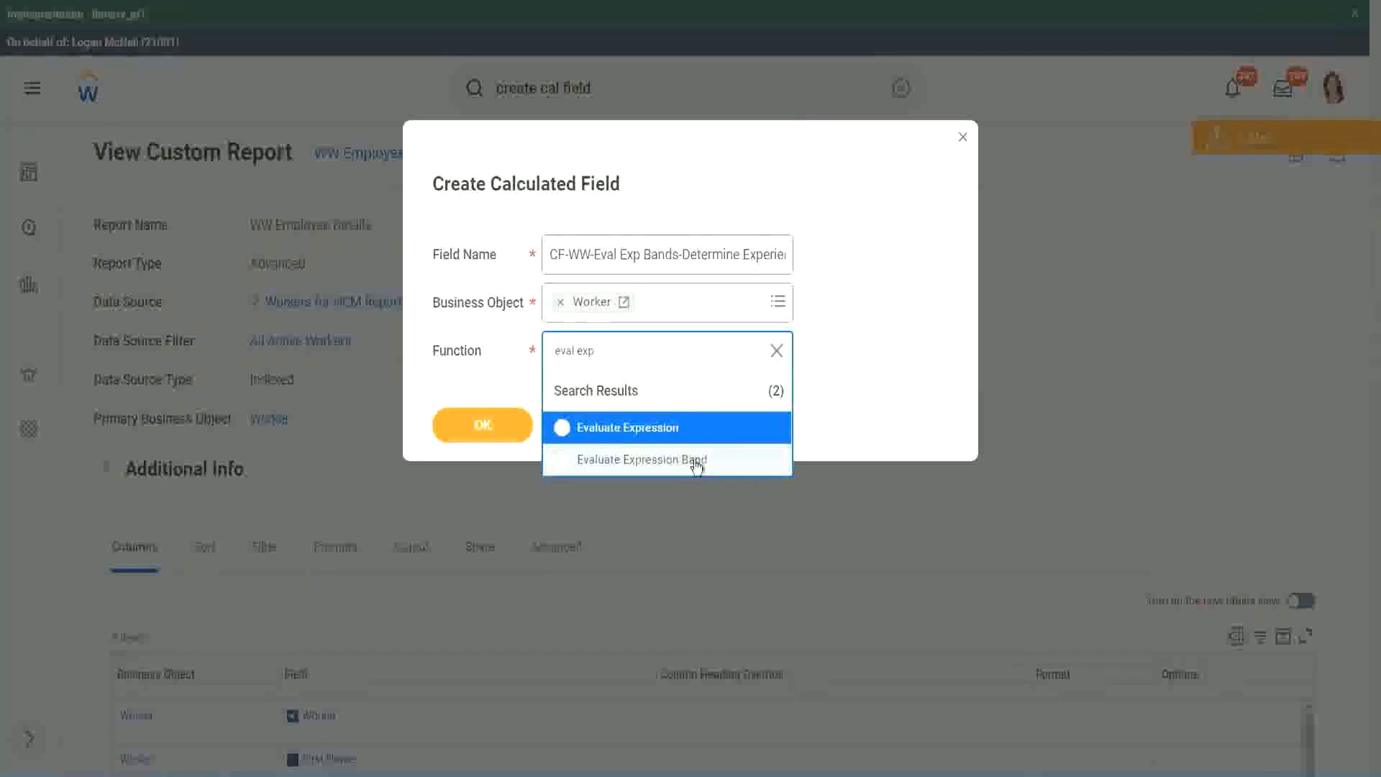
{"action": "left_click", "coordinate": [696, 466]}
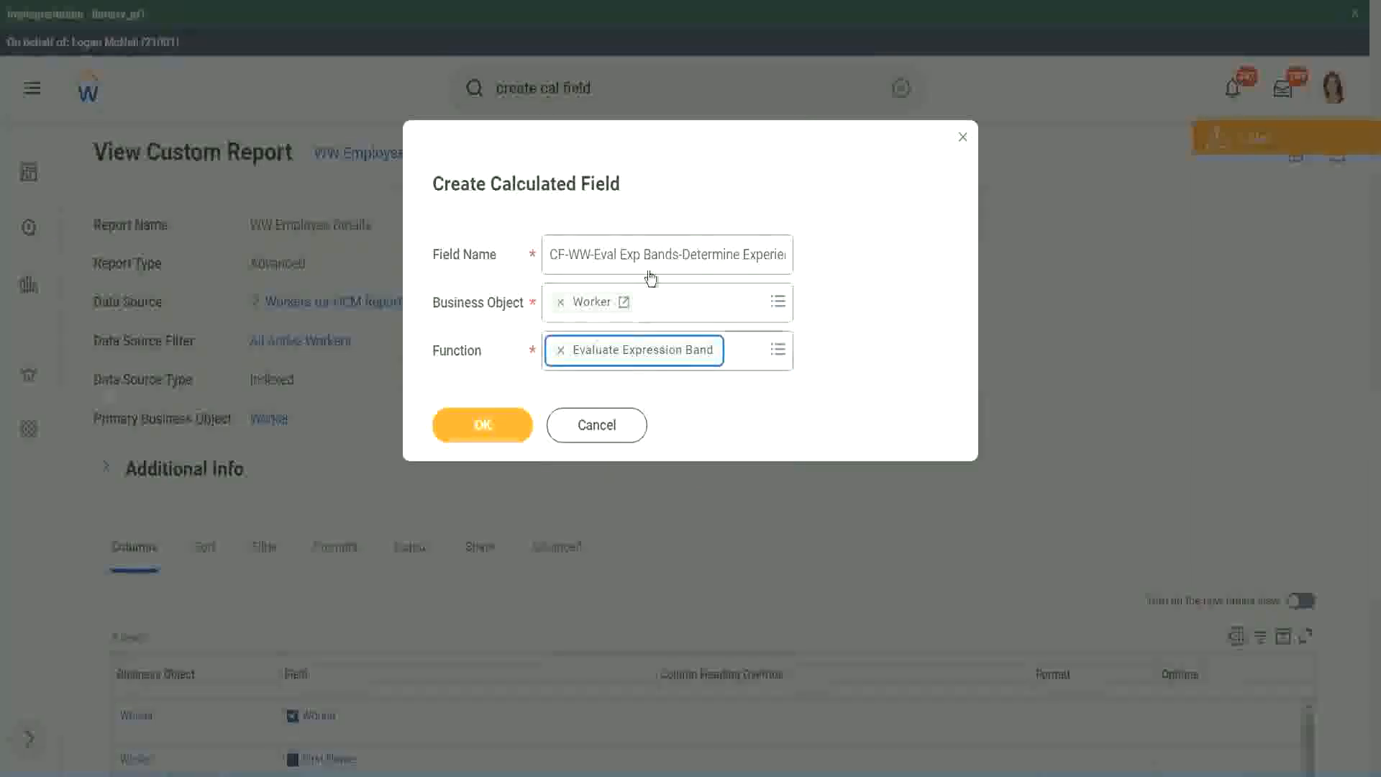
Change "Bands" after "Eval Exp" to "Band" in the field name and submit the initial calculated field details
{"action": "left_click", "coordinate": [678, 254]}
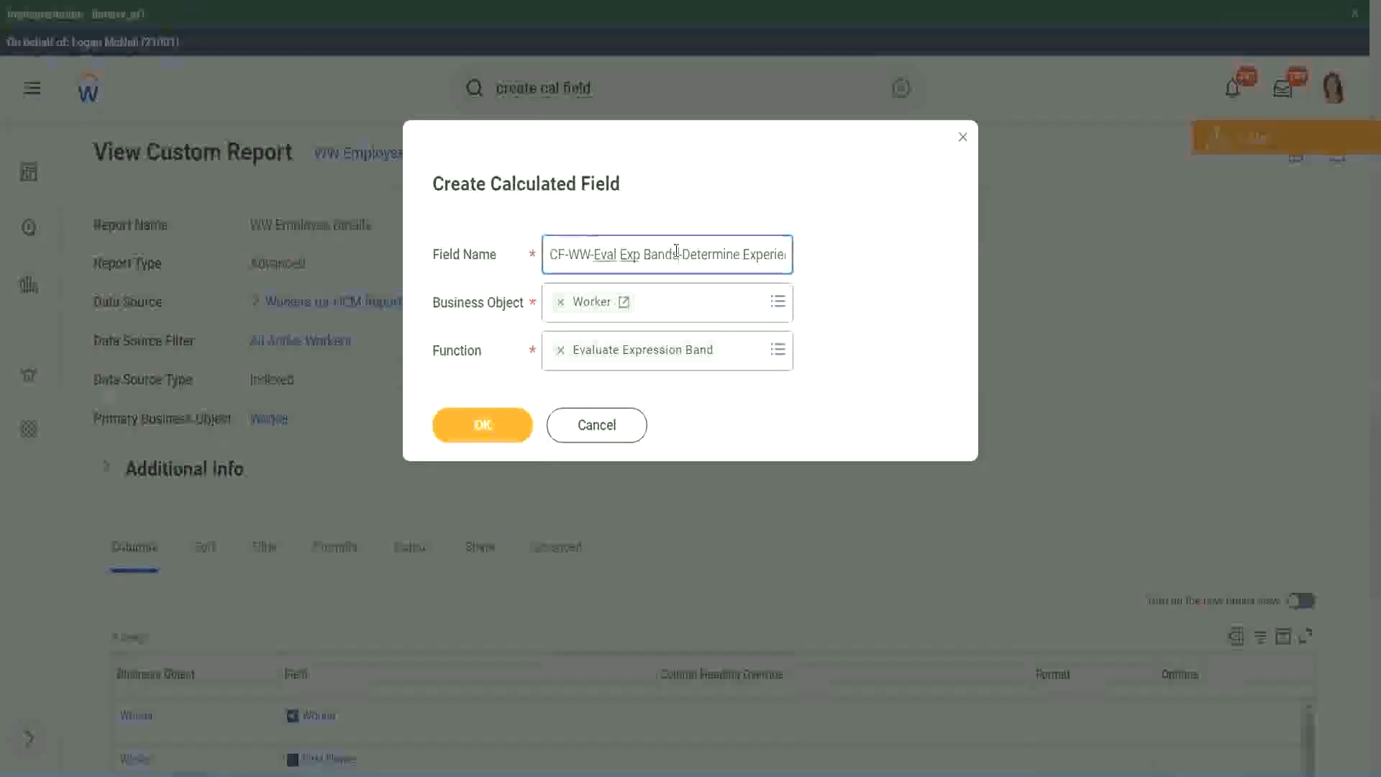
{"action": "key", "text": "BackSpace"}
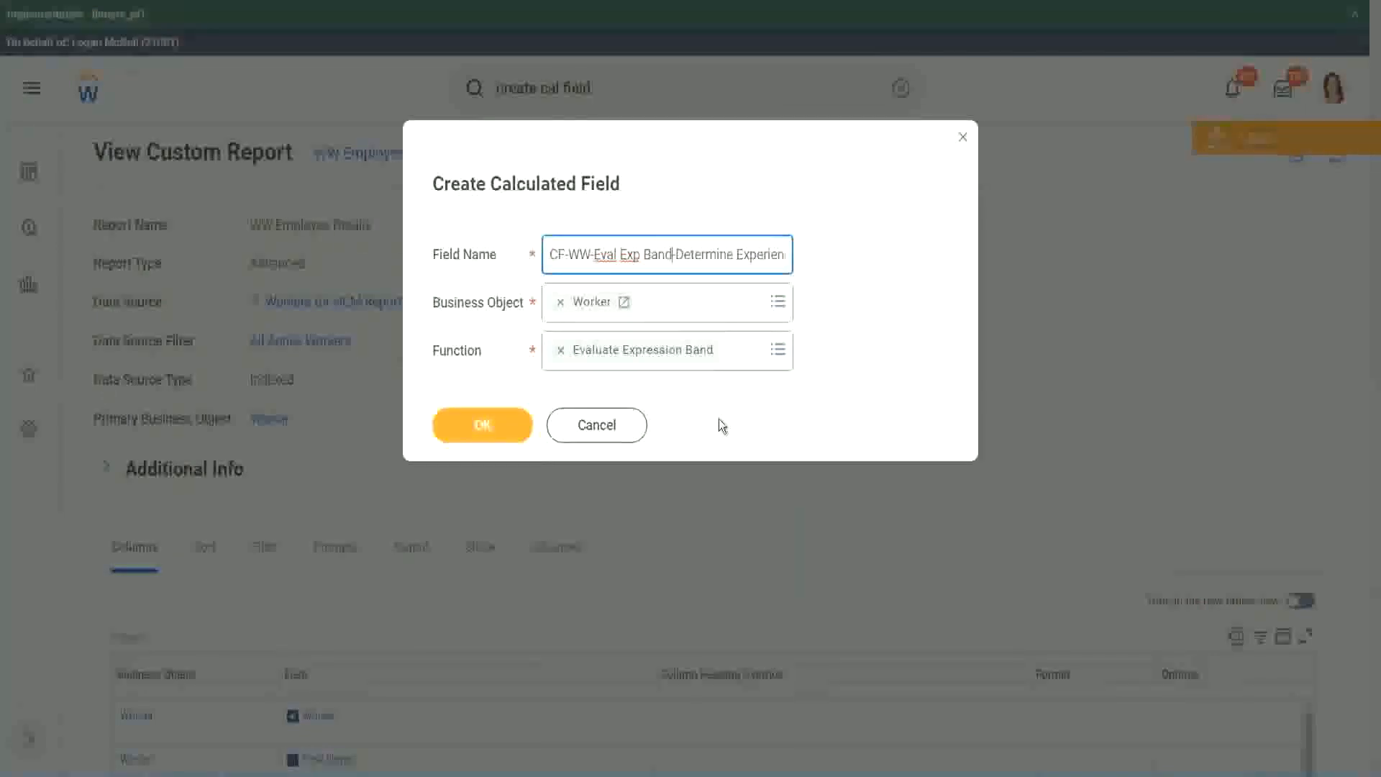
{"action": "left_click", "coordinate": [483, 425]}
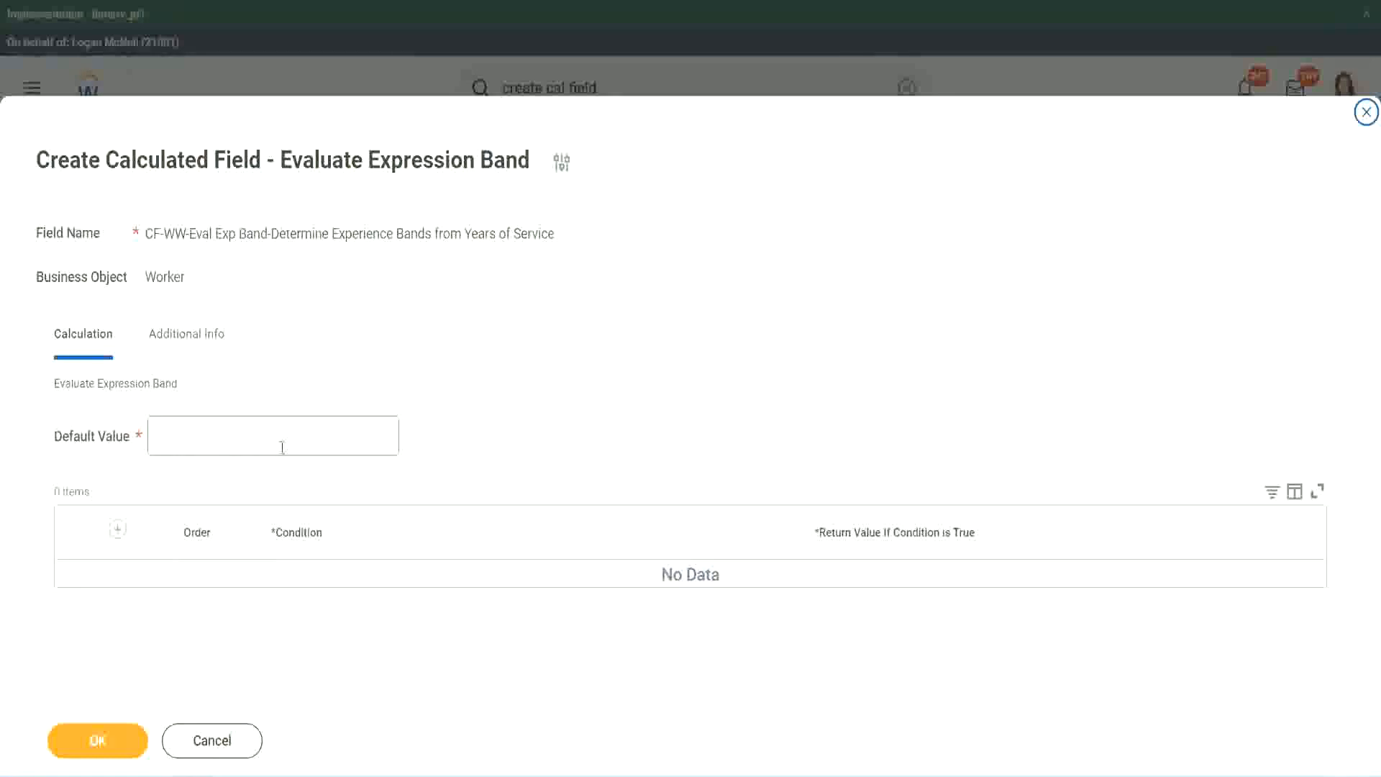
Set the default value to "-" and add the first condition row
{"action": "left_click", "coordinate": [199, 444]}
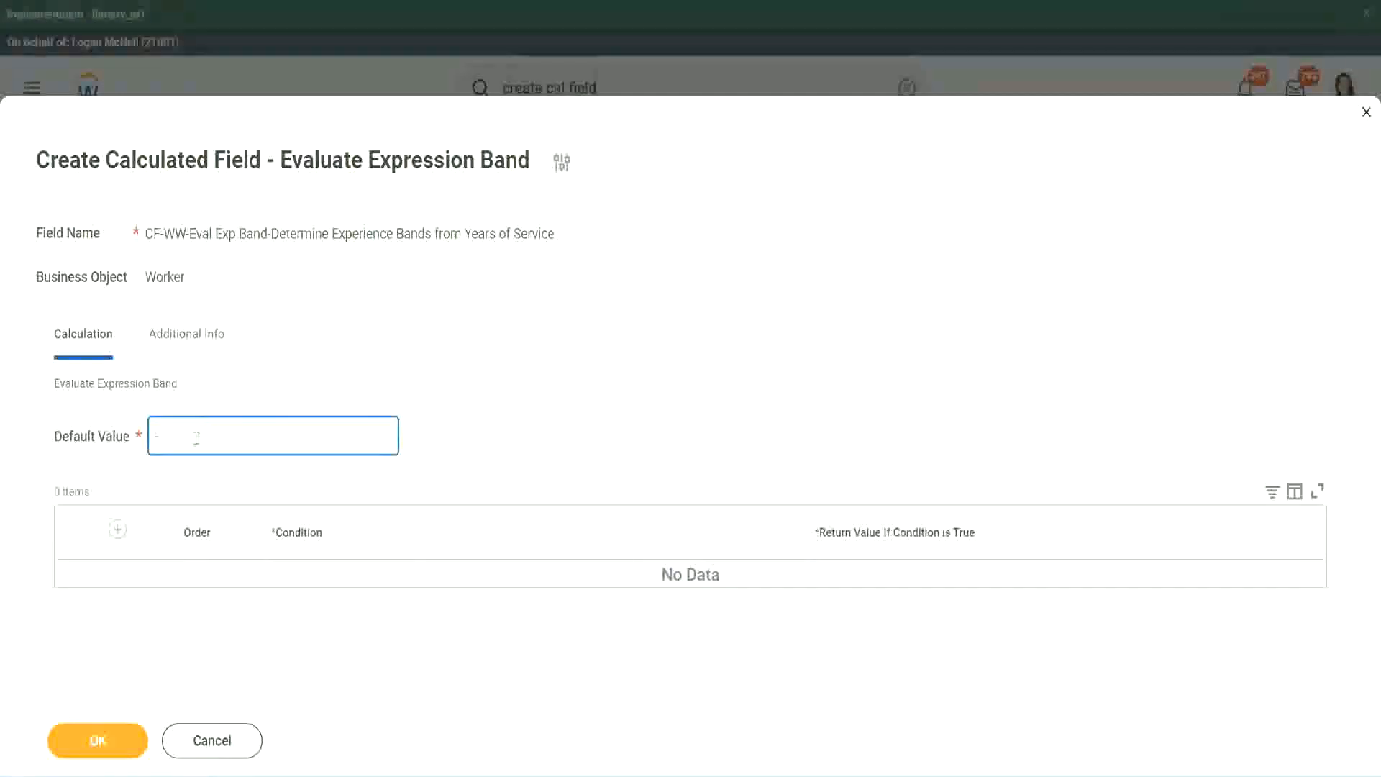
{"action": "left_click", "coordinate": [118, 531]}
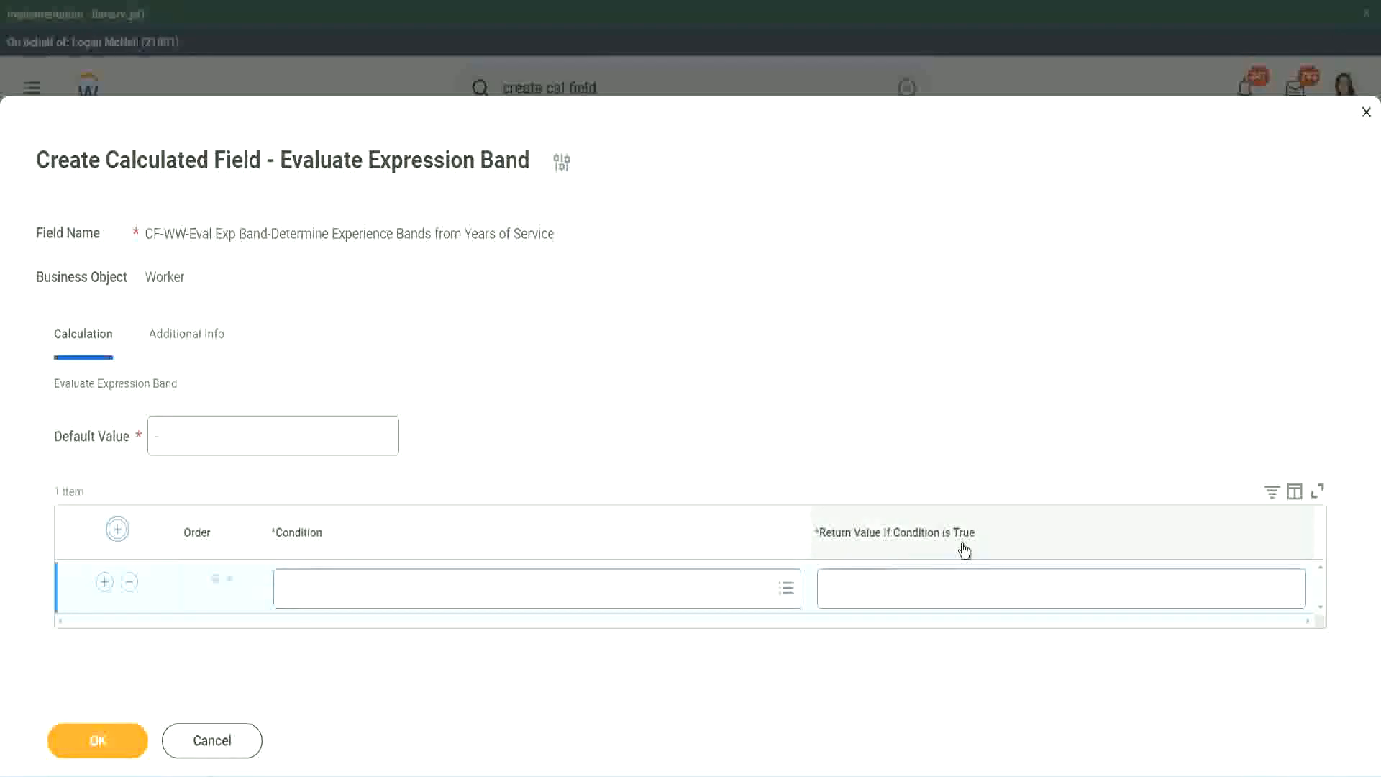
{"action": "left_click", "coordinate": [899, 587]}
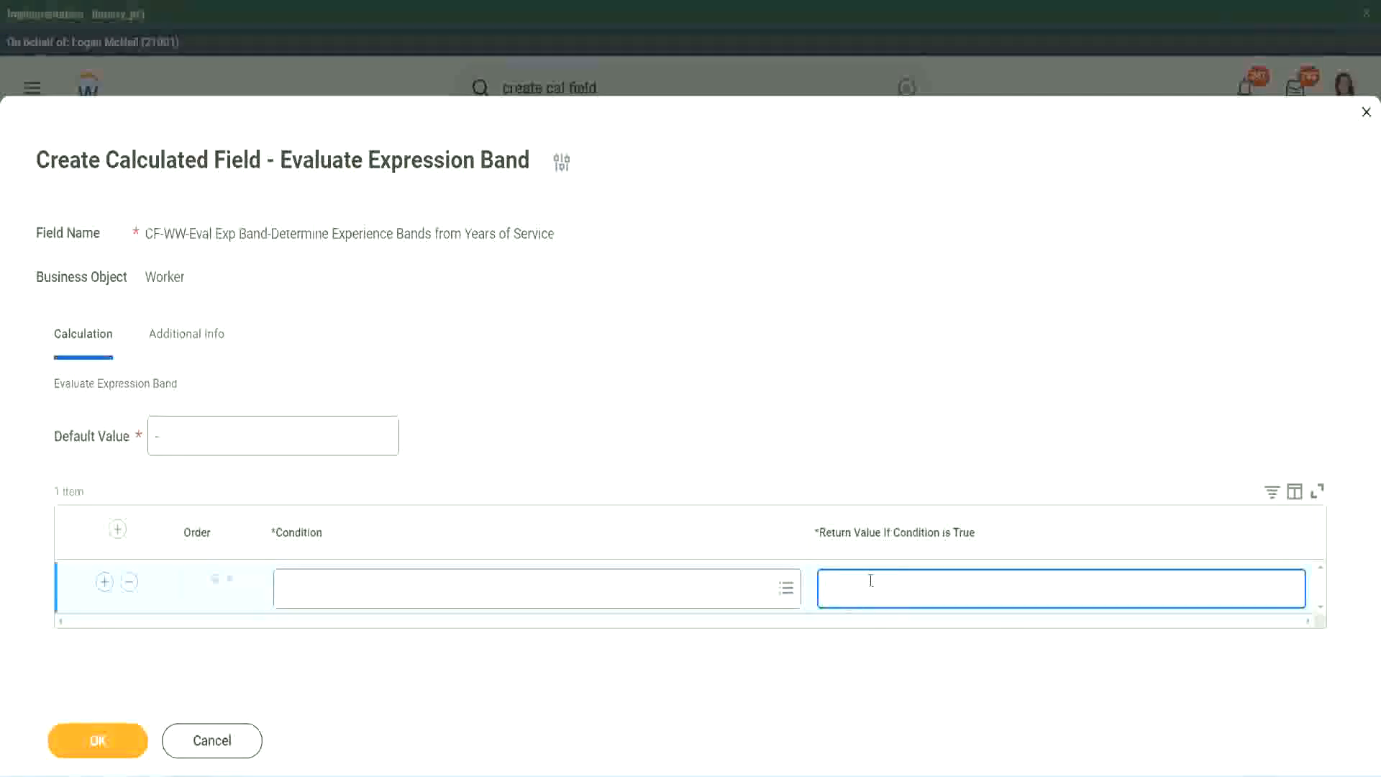
{"action": "type", "text": "adkjdjadjaijdiaj"}
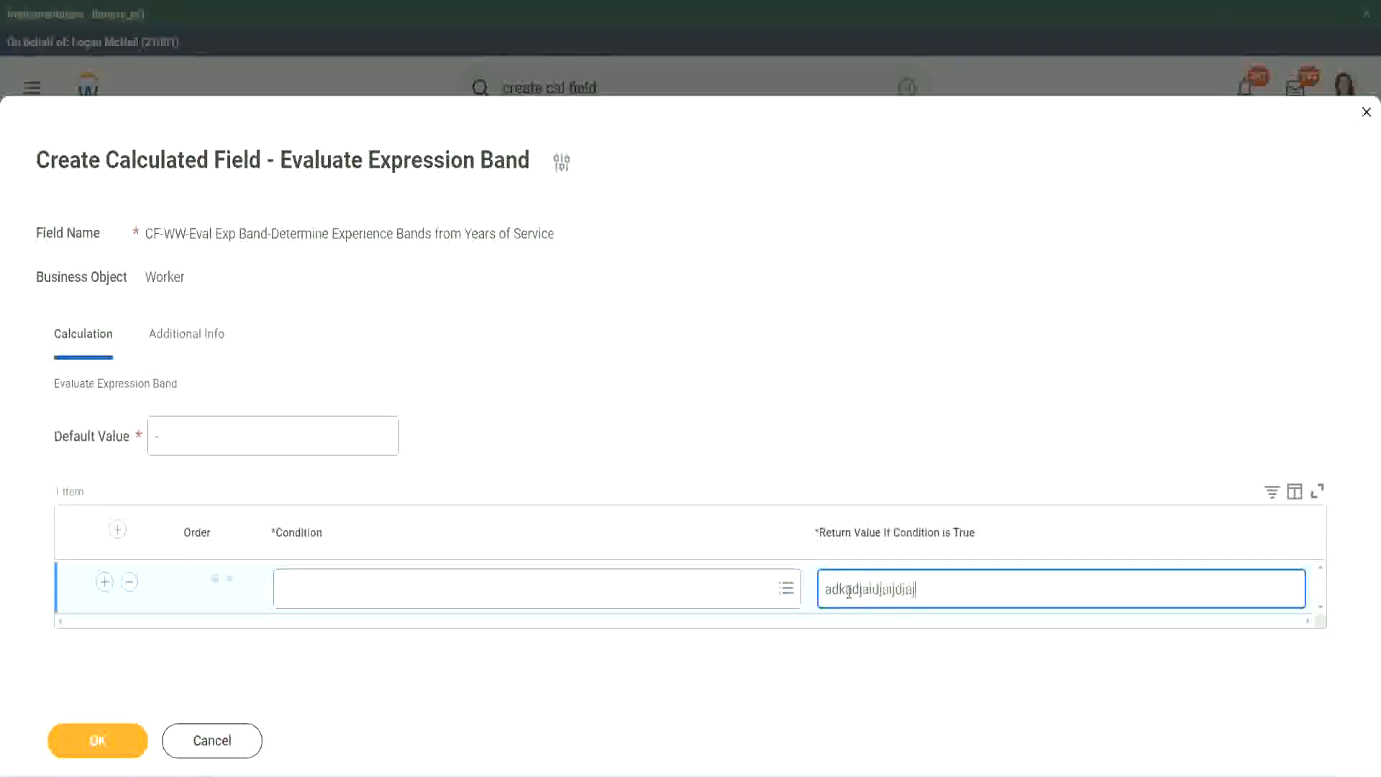
{"action": "key", "text": "BackSpace"}
{"action": "key", "text": "BackSpace"}
{"action": "key", "text": "BackSpace"}
{"action": "key", "text": "BackSpace"}
{"action": "key", "text": "BackSpace"}
{"action": "key", "text": "BackSpace"}
{"action": "key", "text": "BackSpace"}
{"action": "key", "text": "BackSpace"}
{"action": "key", "text": "BackSpace"}
{"action": "key", "text": "BackSpace"}
{"action": "key", "text": "BackSpace"}
{"action": "key", "text": "BackSpace"}
{"action": "key", "text": "BackSpace"}
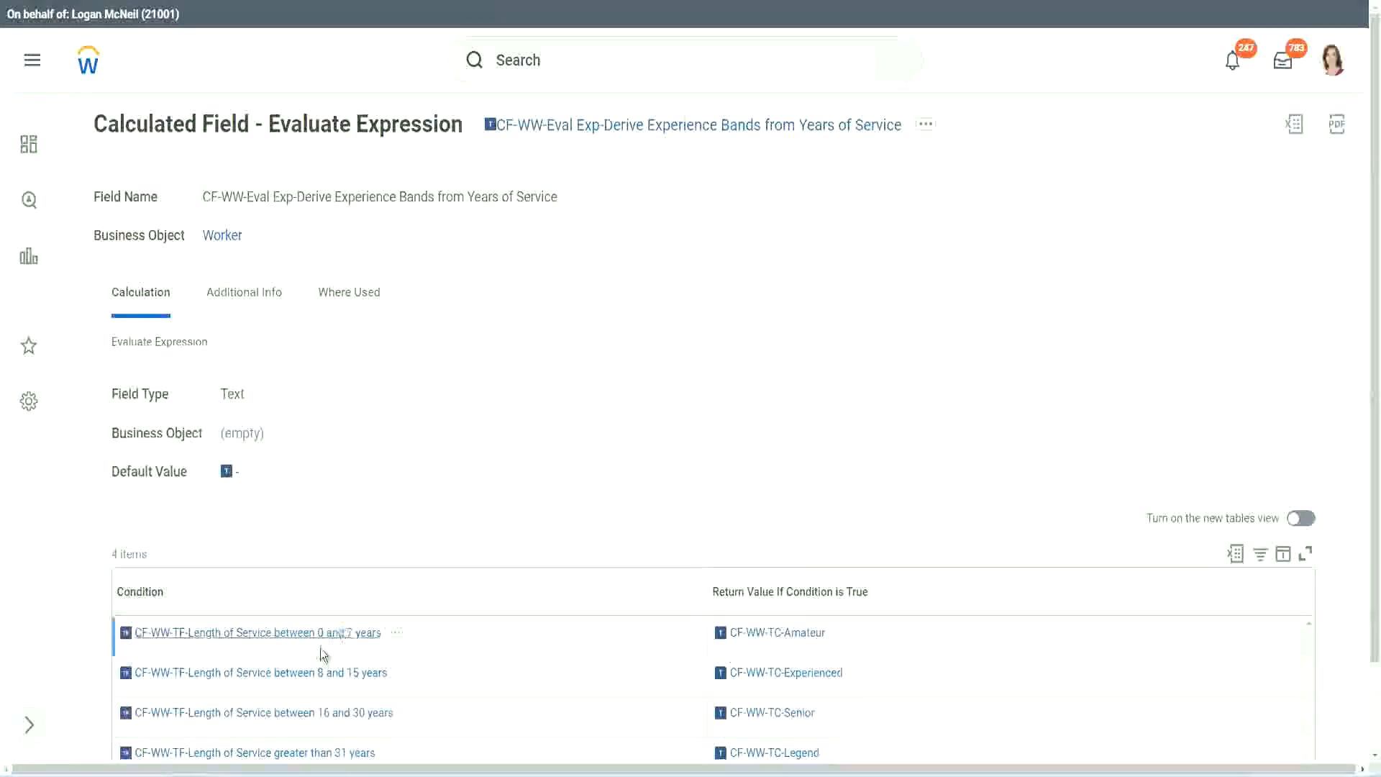
Copy "CF-WW-TF-Length of Service between 0 and 7 years" from the existing Evaluate Expression field into the first row's condition
{"action": "right_click", "coordinate": [318, 643]}
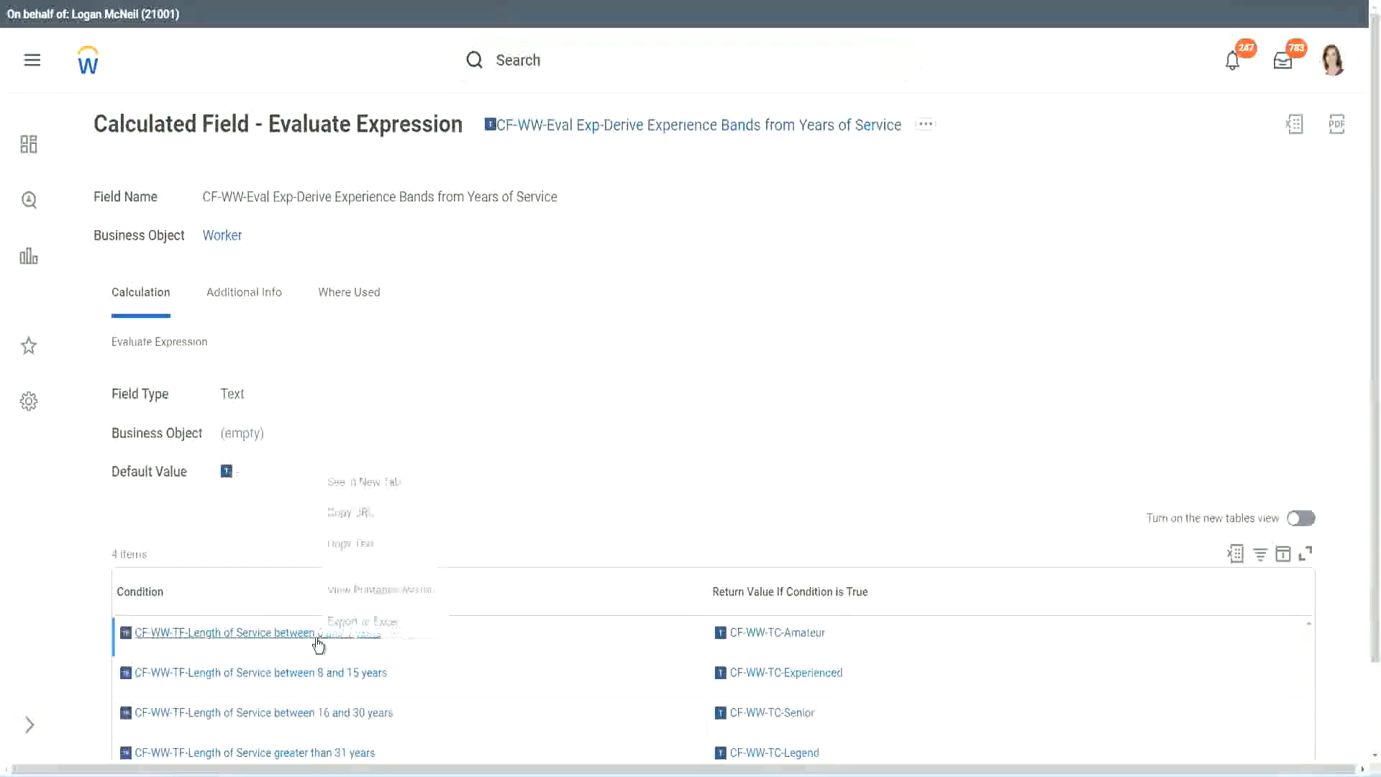
{"action": "left_click", "coordinate": [375, 544]}
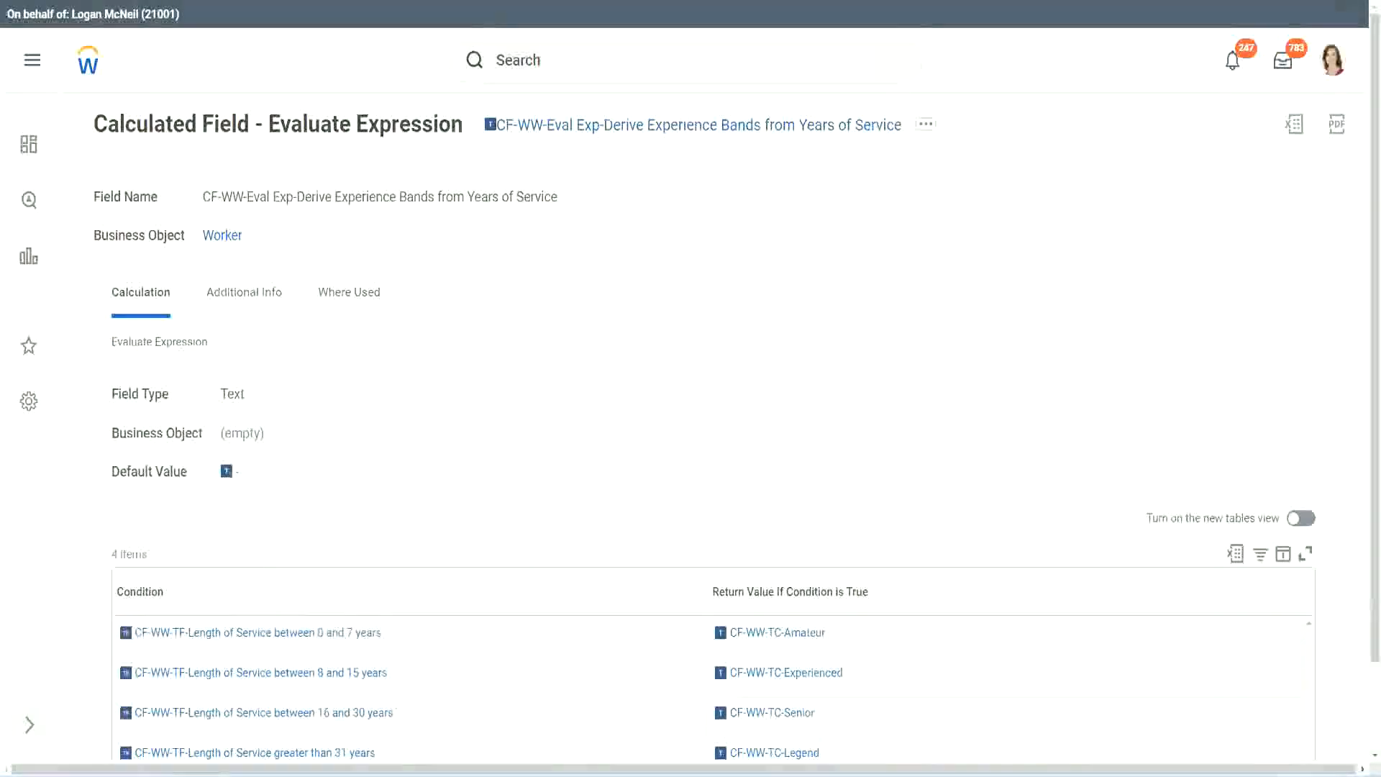
{"action": "key", "text": "alt+Tab"}
{"action": "left_click", "coordinate": [352, 590]}
{"action": "key", "text": "ctrl+v"}
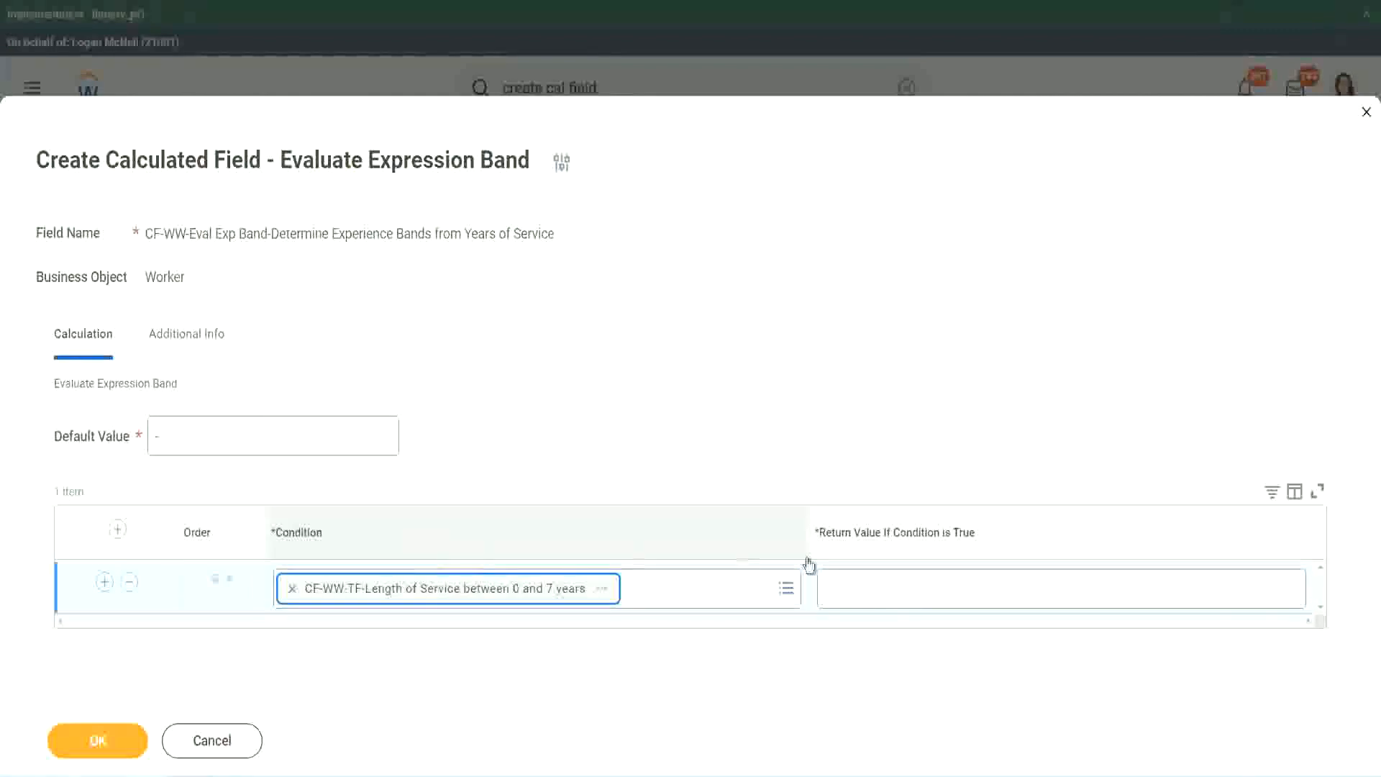
Set the first row's return value to Amateur and add three more condition rows
{"action": "left_click", "coordinate": [873, 576]}
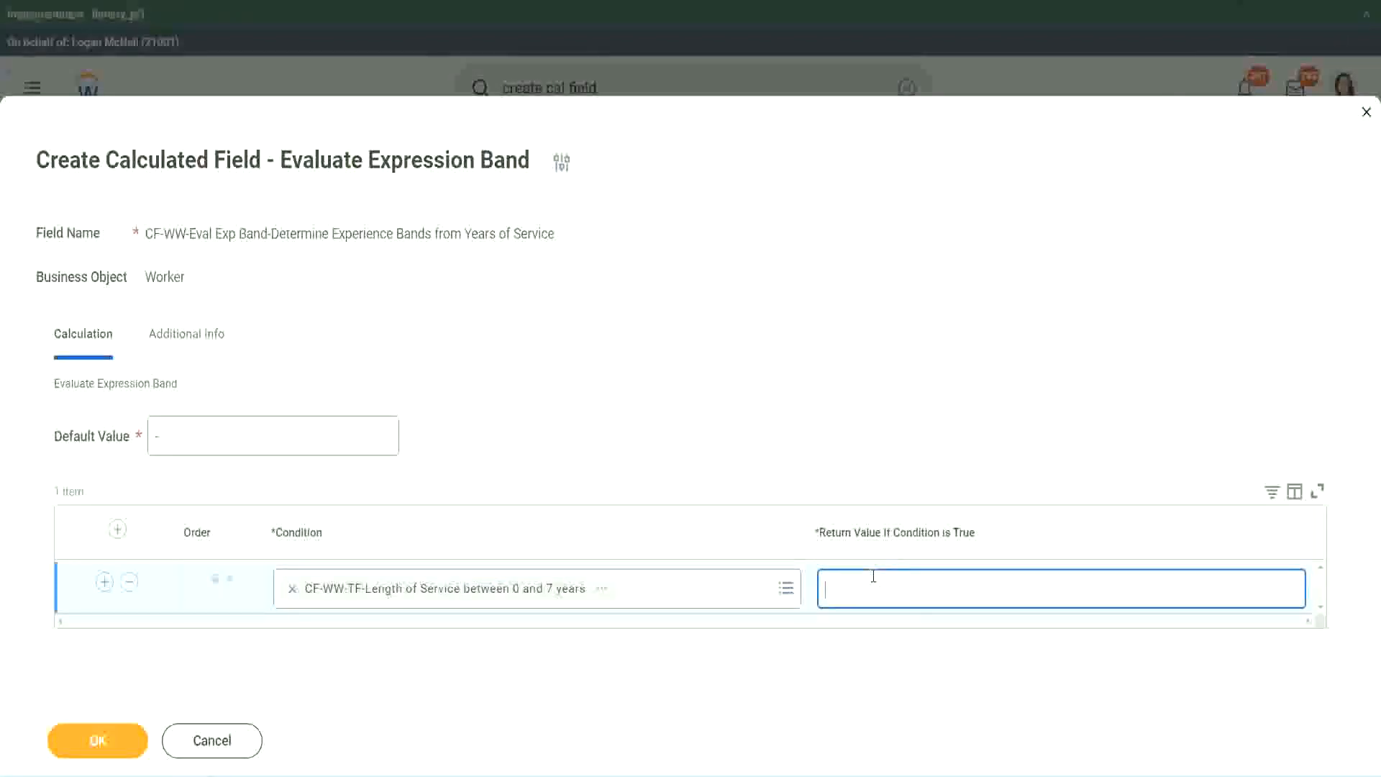
{"action": "type", "text": "Amateur"}
{"action": "left_click", "coordinate": [105, 582]}
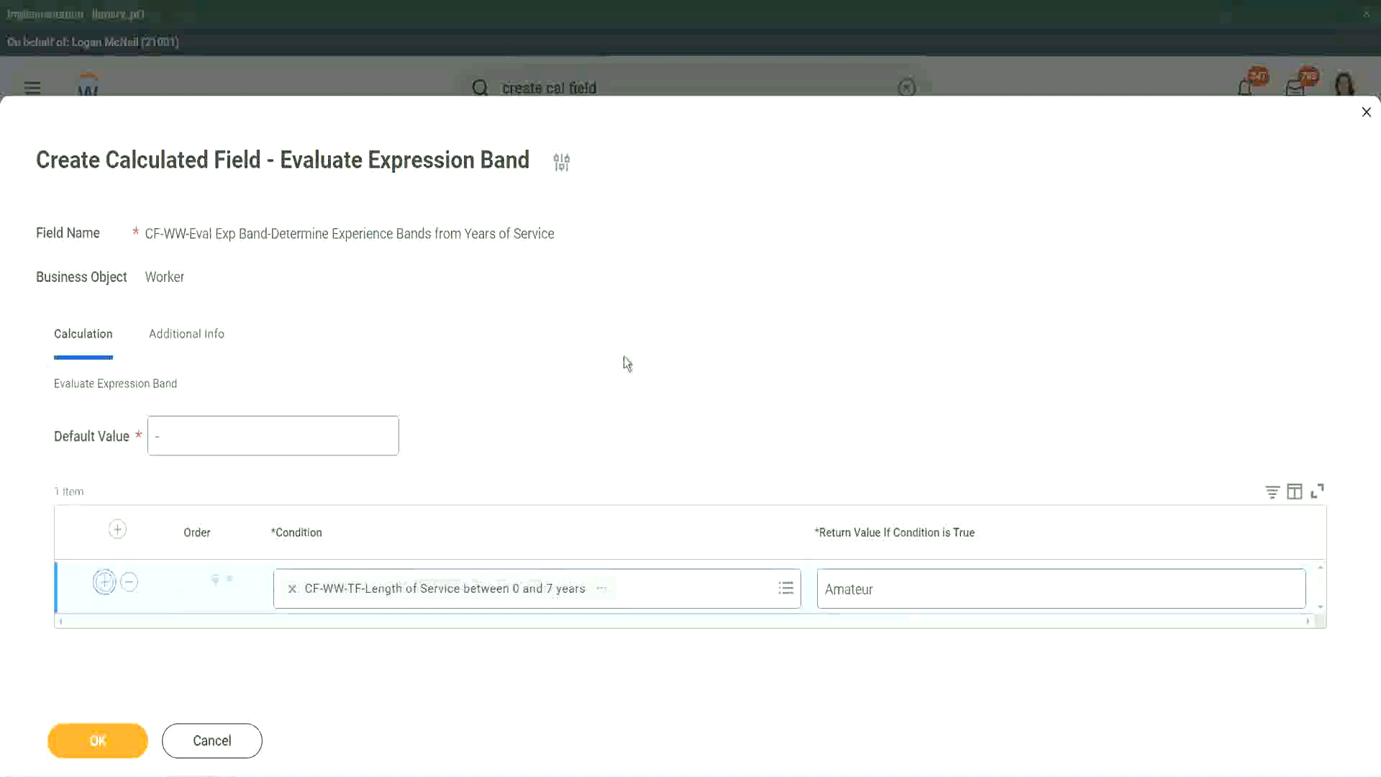
{"action": "left_click", "coordinate": [104, 634]}
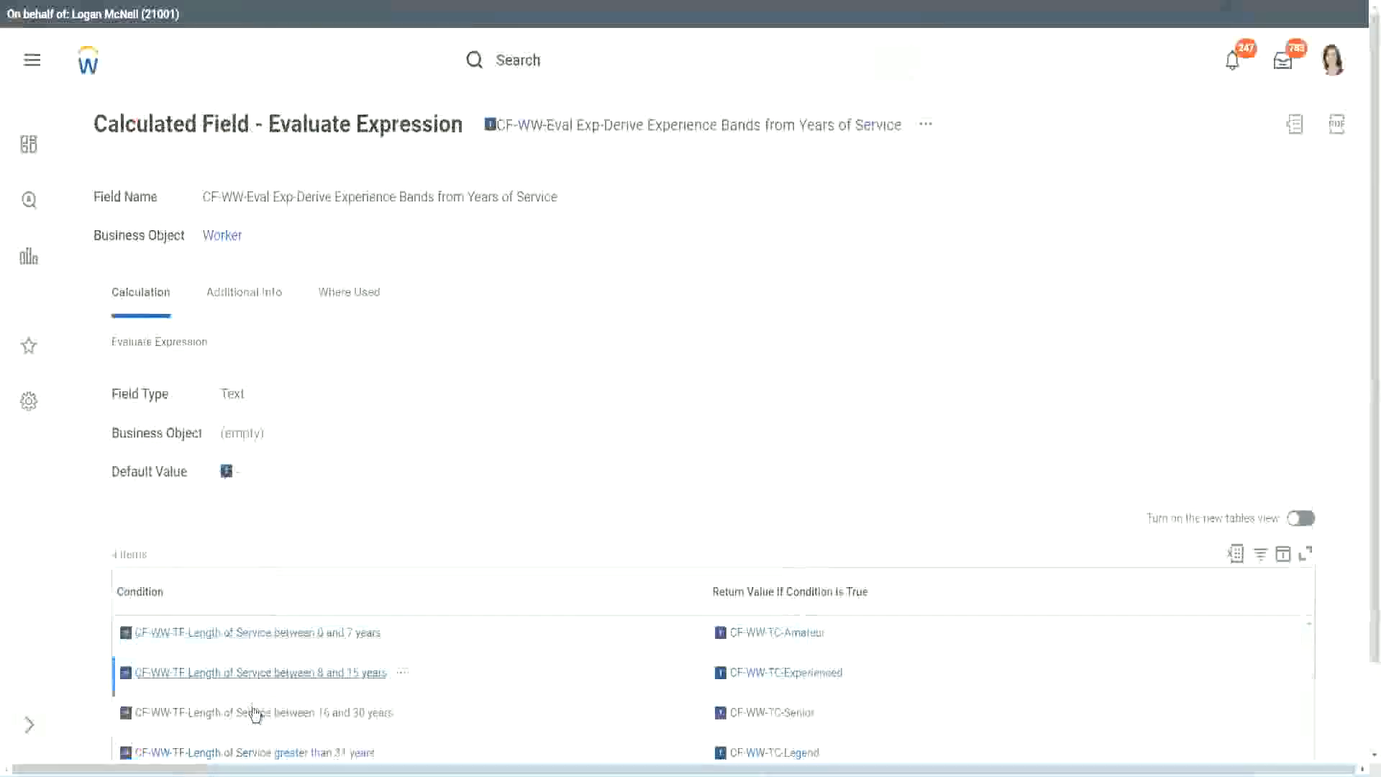
Copy the "CF-WW-TF-Length of Service between 16 and 30 years" condition from the existing field into the second row and move that row to third place
{"action": "right_click", "coordinate": [253, 712]}
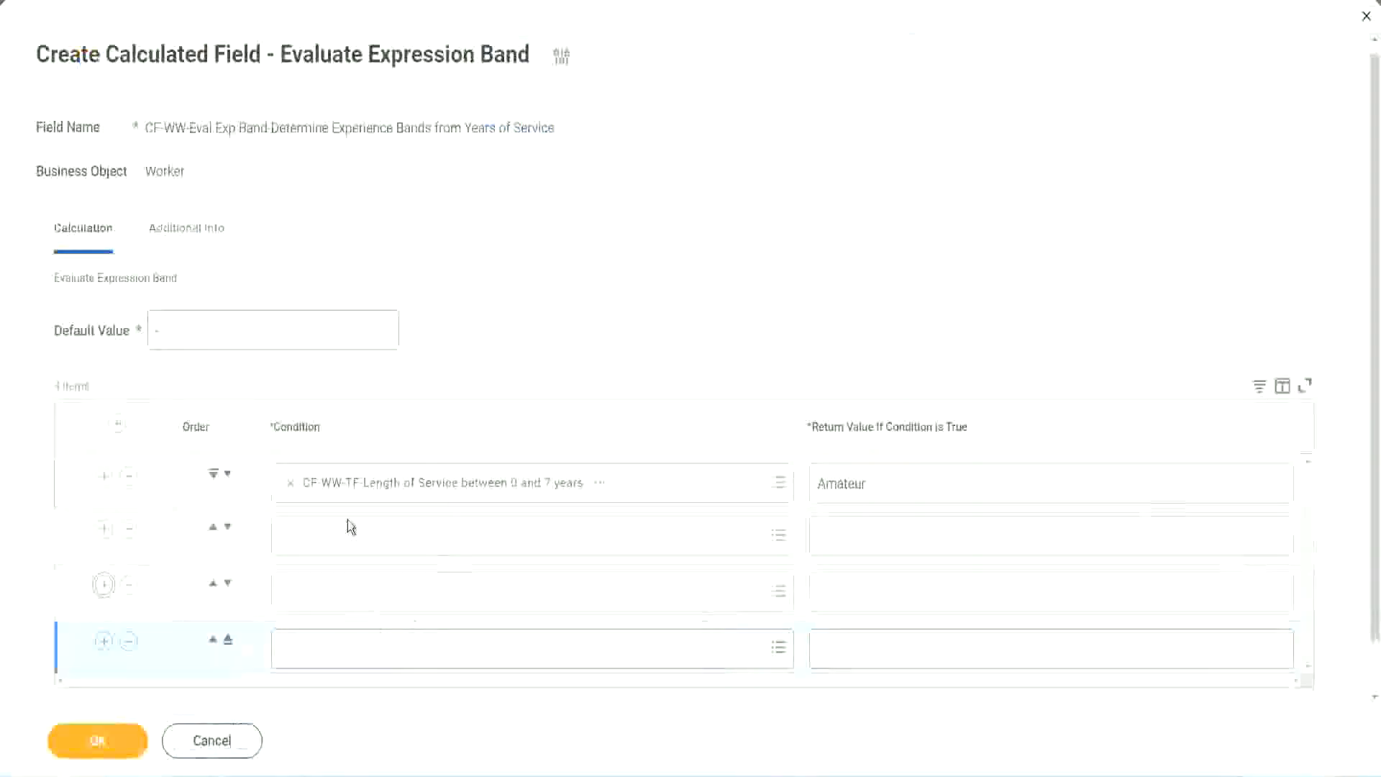
{"action": "left_click", "coordinate": [352, 525]}
{"action": "key", "text": "ctrl+v"}
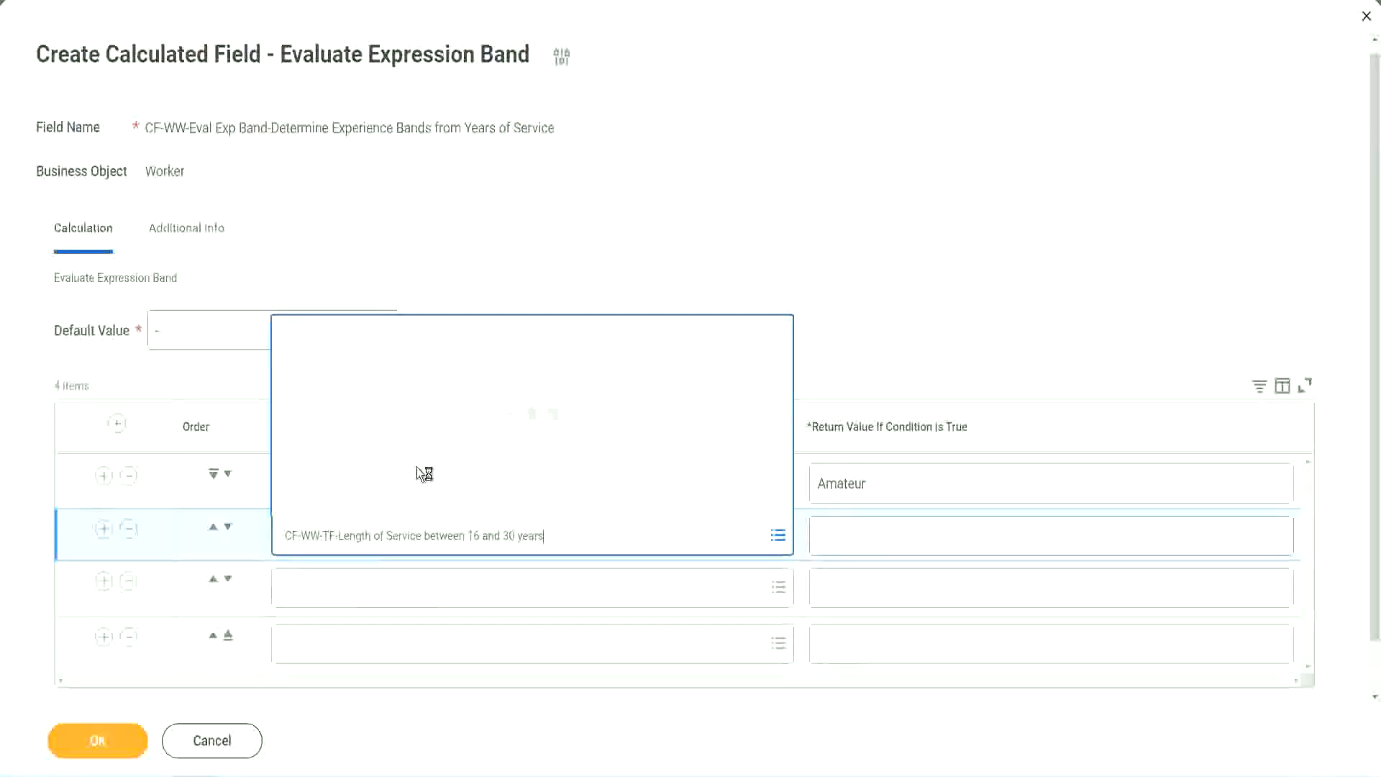
{"action": "left_click", "coordinate": [228, 527]}
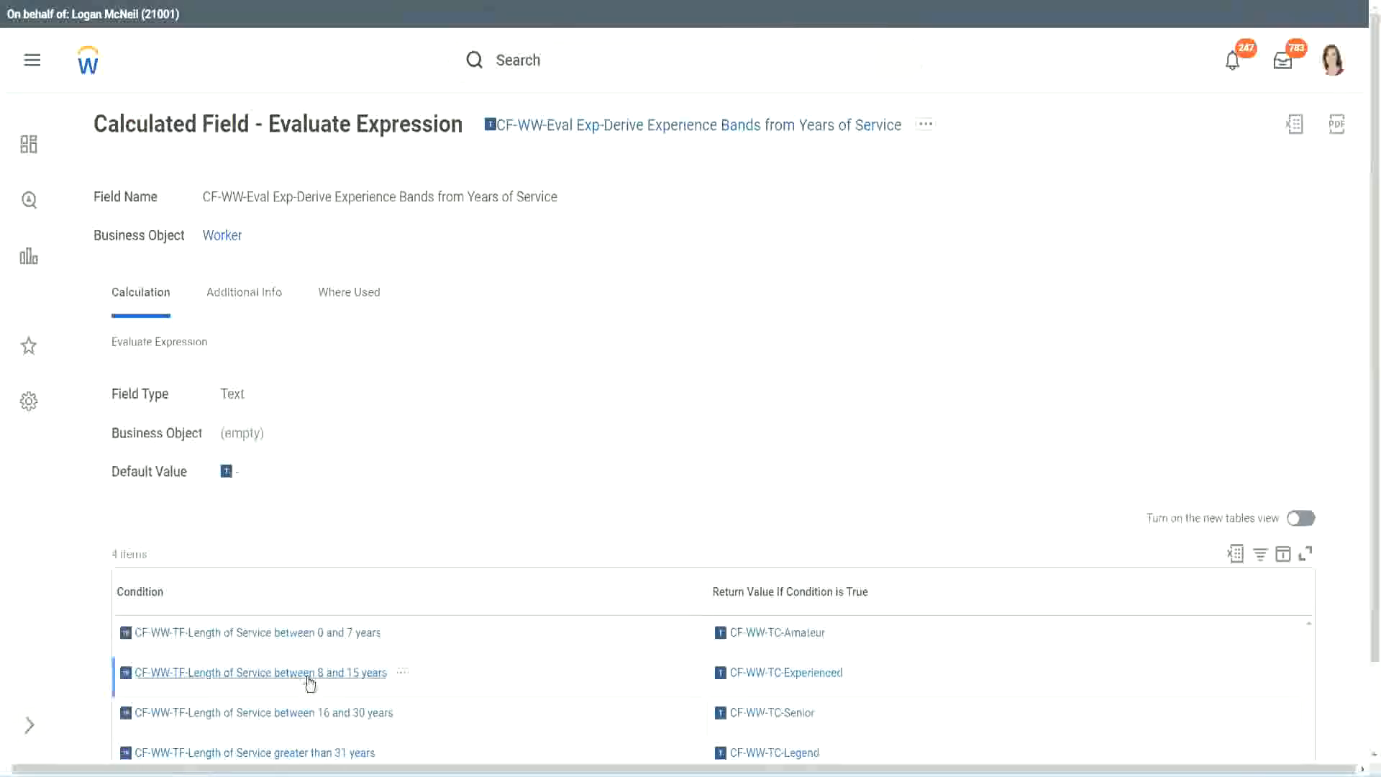
Copy "CF-WW-TF-Length of Service between 8 and 15 years" from the existing field into the empty second row's condition
{"action": "right_click", "coordinate": [310, 683]}
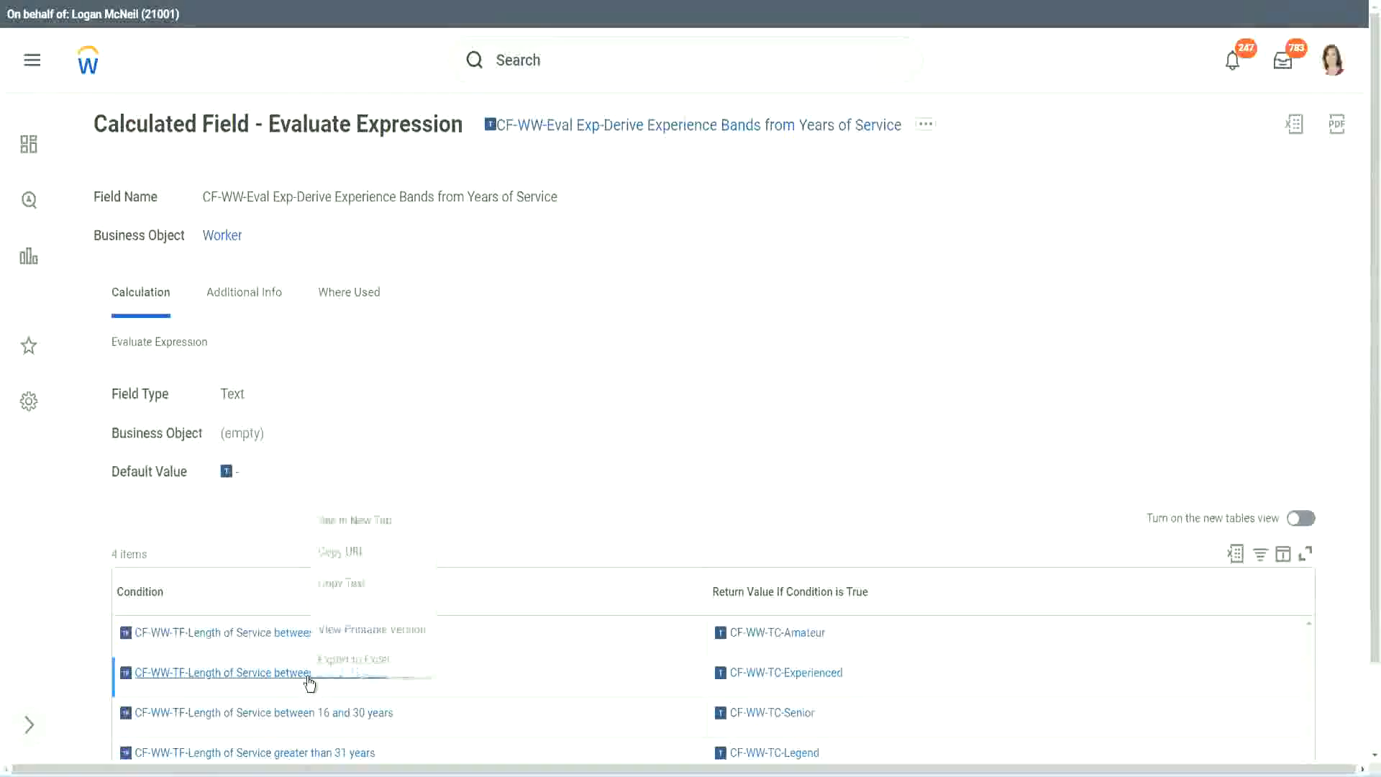
{"action": "left_click", "coordinate": [352, 578]}
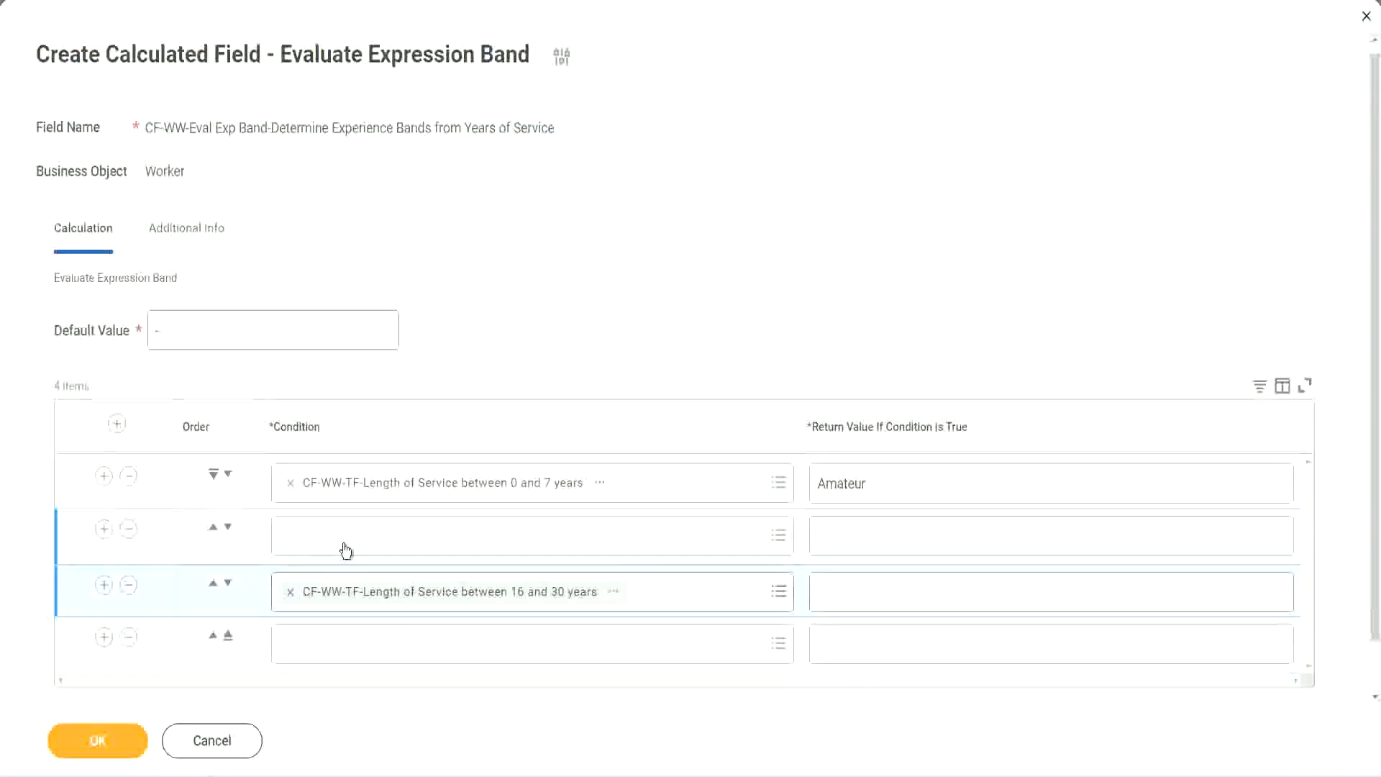
{"action": "left_click", "coordinate": [346, 550]}
{"action": "key", "text": "ctrl+v"}
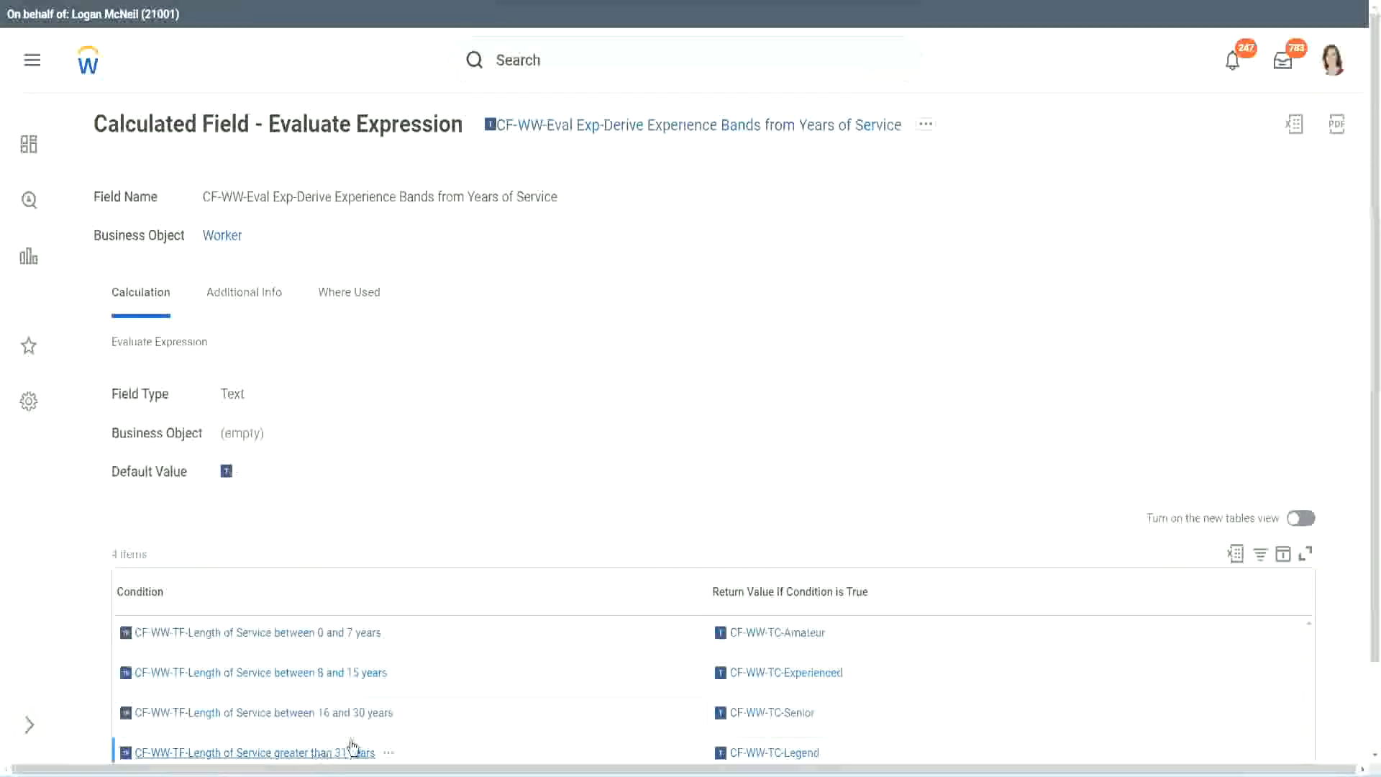
Copy "CF-WW-TF-Length of Service greater than 31 years" from the existing field into the fourth row's condition
{"action": "right_click", "coordinate": [353, 746]}
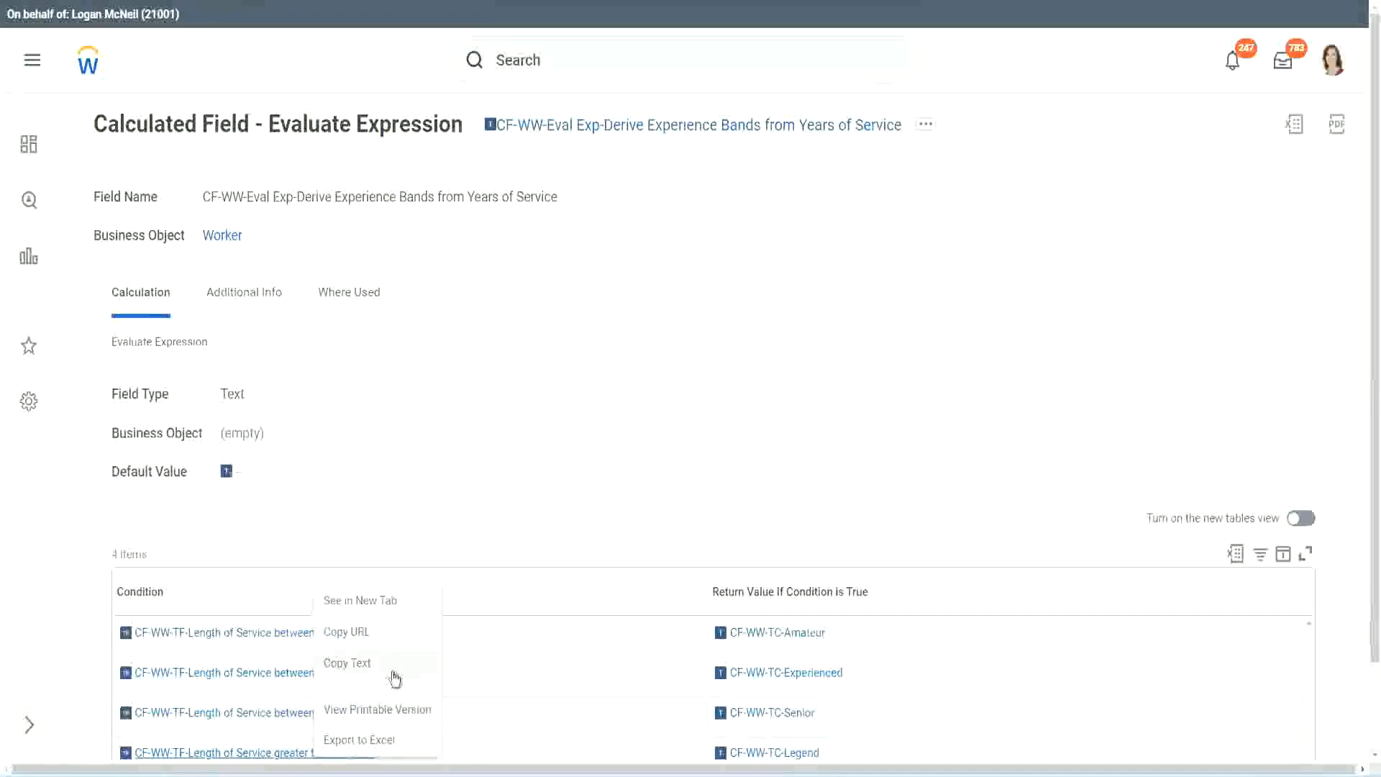
{"action": "left_click", "coordinate": [394, 676]}
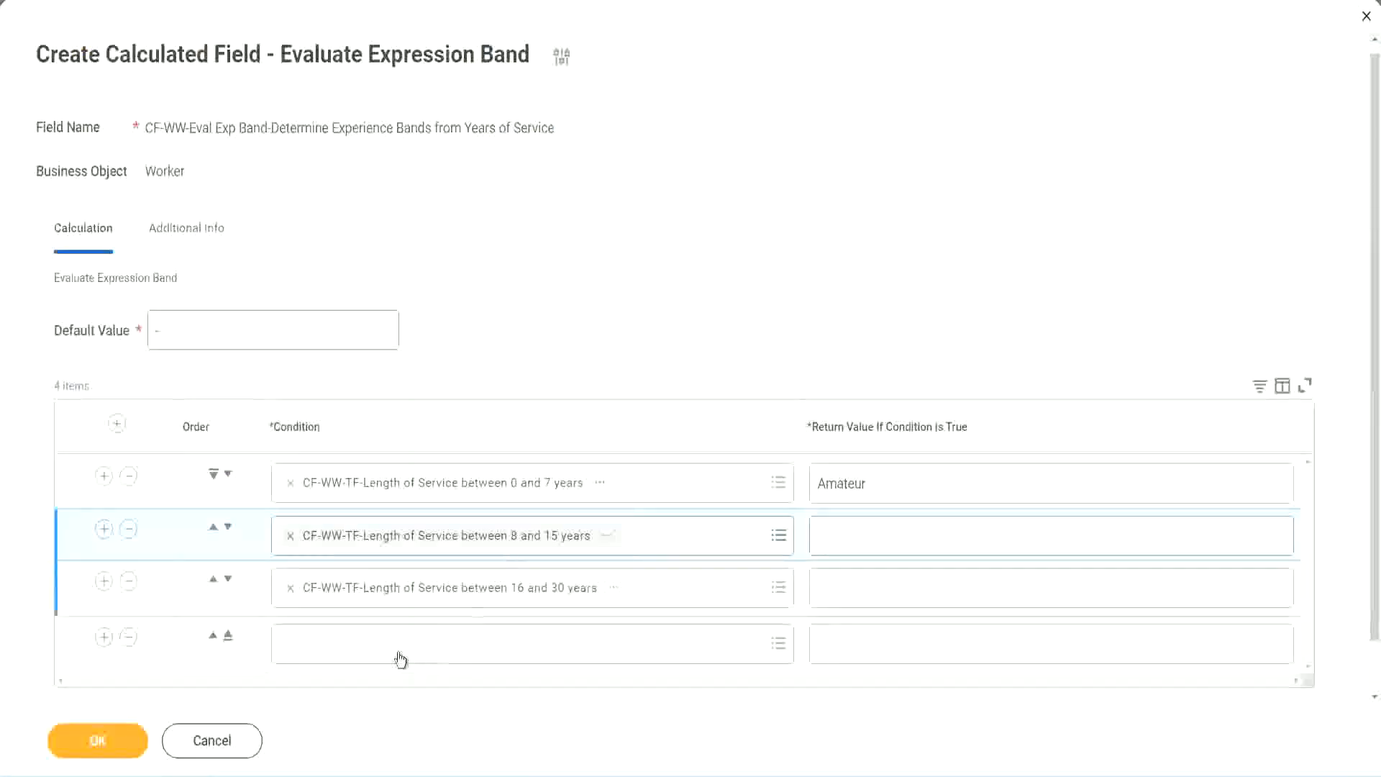
{"action": "left_click", "coordinate": [396, 653]}
{"action": "key", "text": "ctrl+v"}
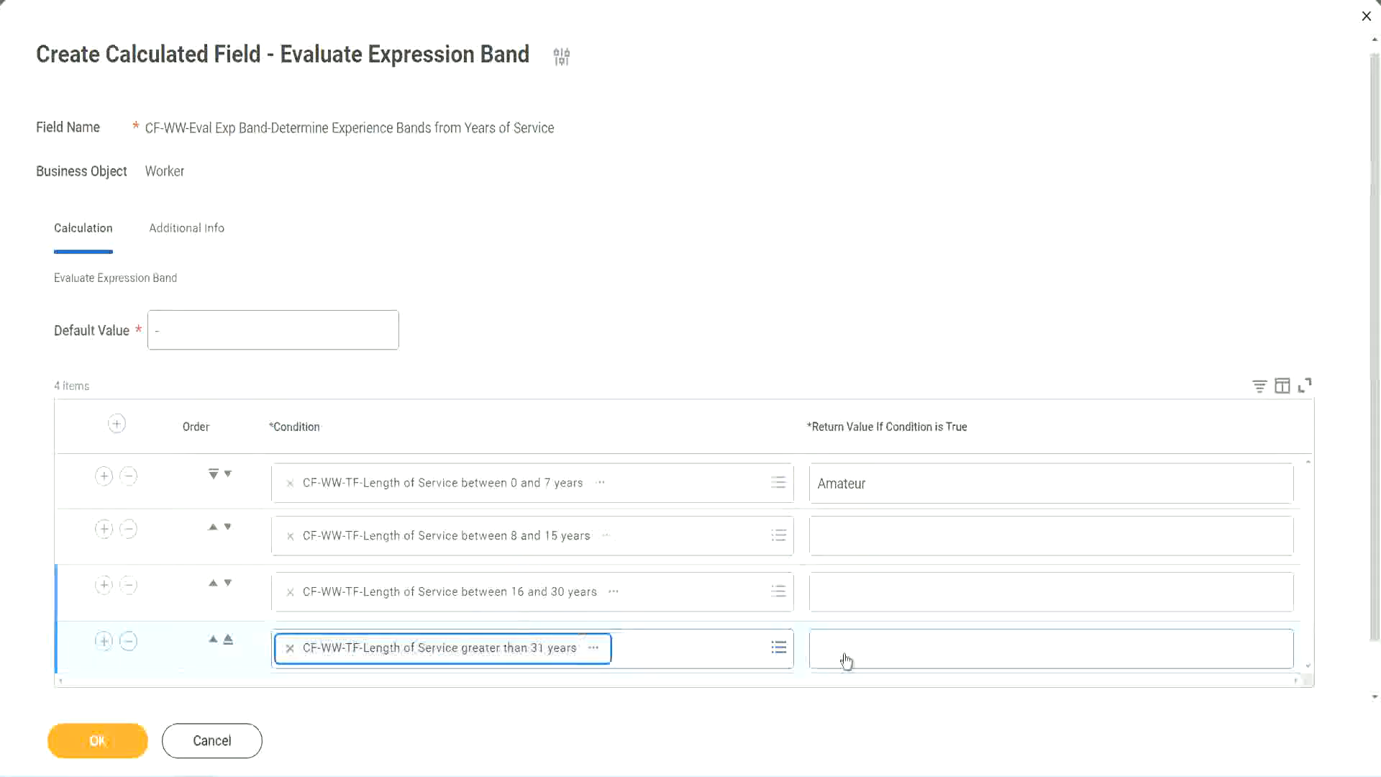
Set the return values to Legend for the greater than 31 years condition and Senior for the 16 to 30 years condition
{"action": "left_click", "coordinate": [907, 646]}
{"action": "type", "text": "Le"}
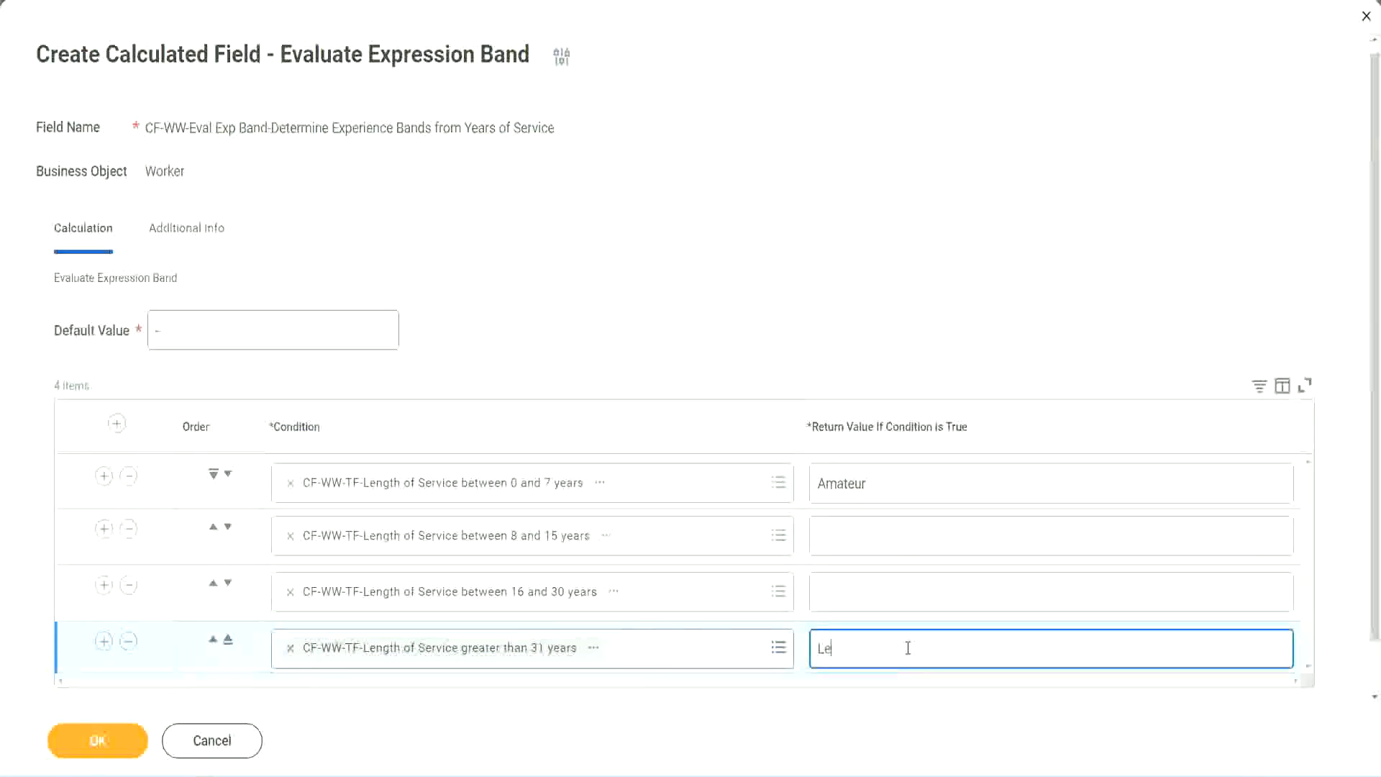
{"action": "type", "text": "gend"}
{"action": "left_click", "coordinate": [849, 591]}
{"action": "type", "text": "S"}
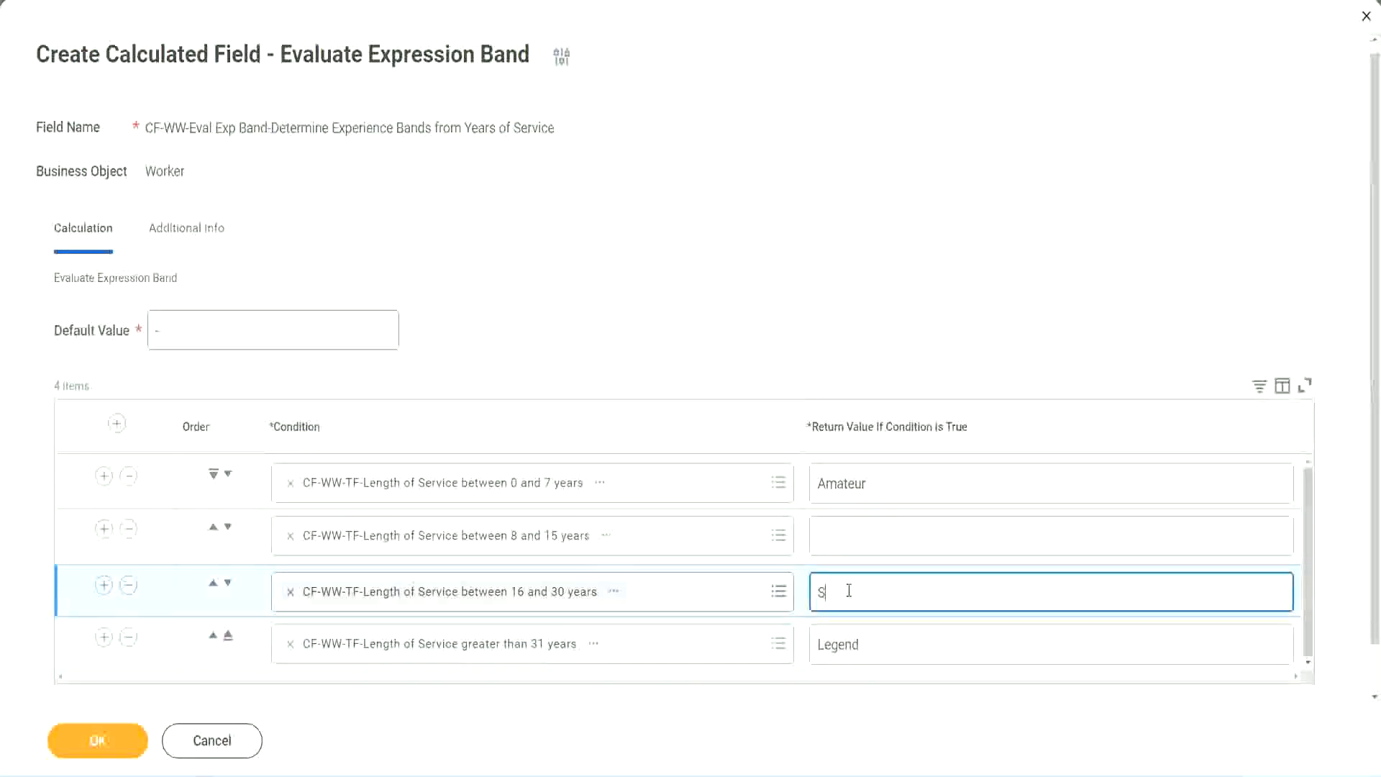
{"action": "type", "text": "enior"}
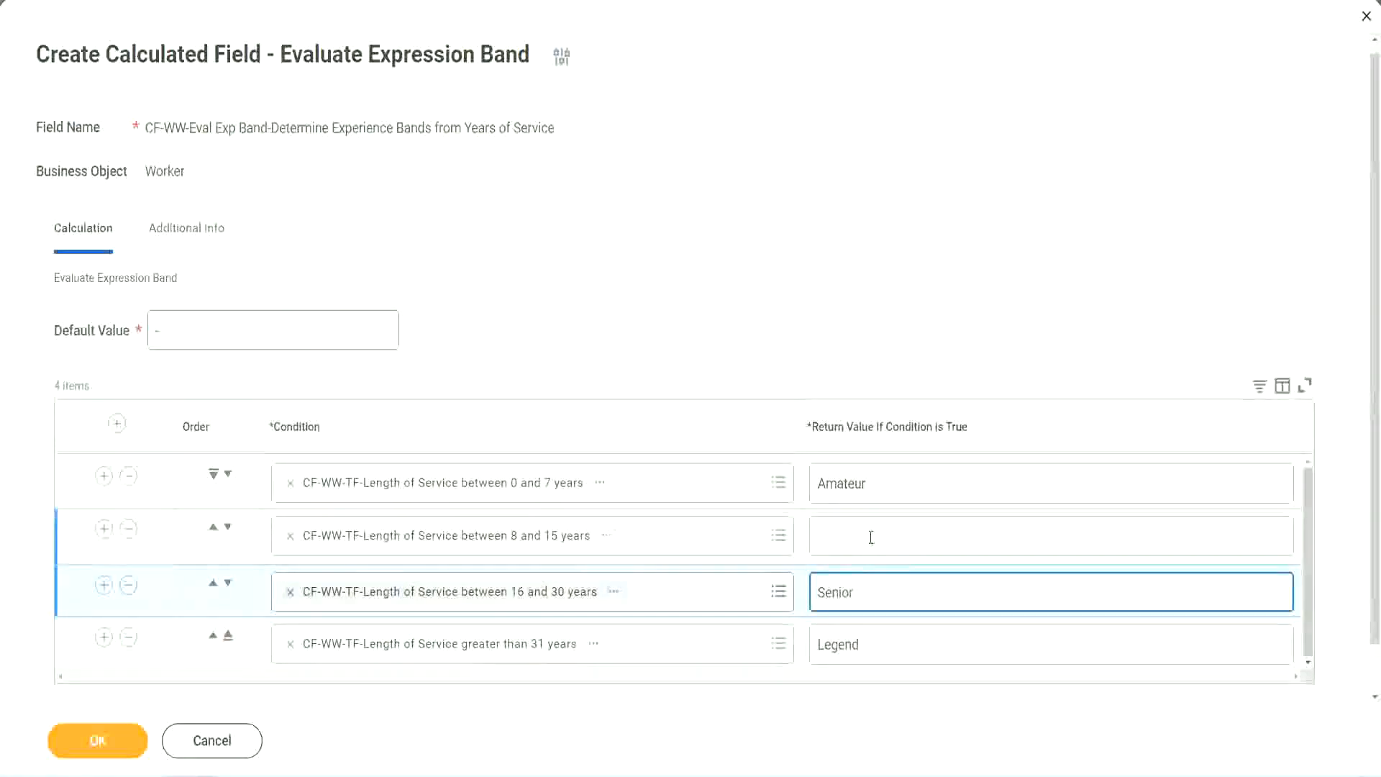
Set the return value for the 8 to 15 years condition to Experienced and submit the calculated field
{"action": "left_click", "coordinate": [871, 537]}
{"action": "type", "text": "Ex"}
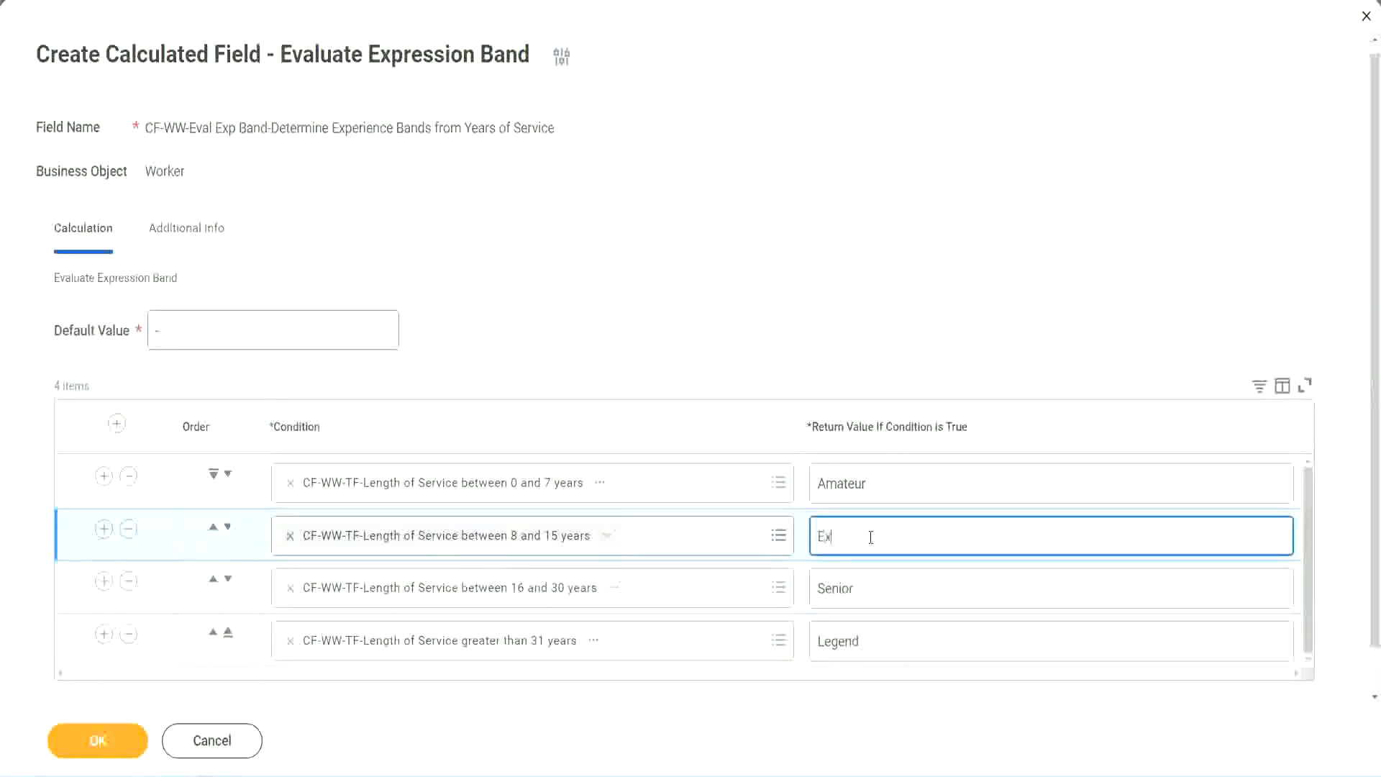
{"action": "type", "text": "perienced"}
{"action": "left_click", "coordinate": [98, 740]}
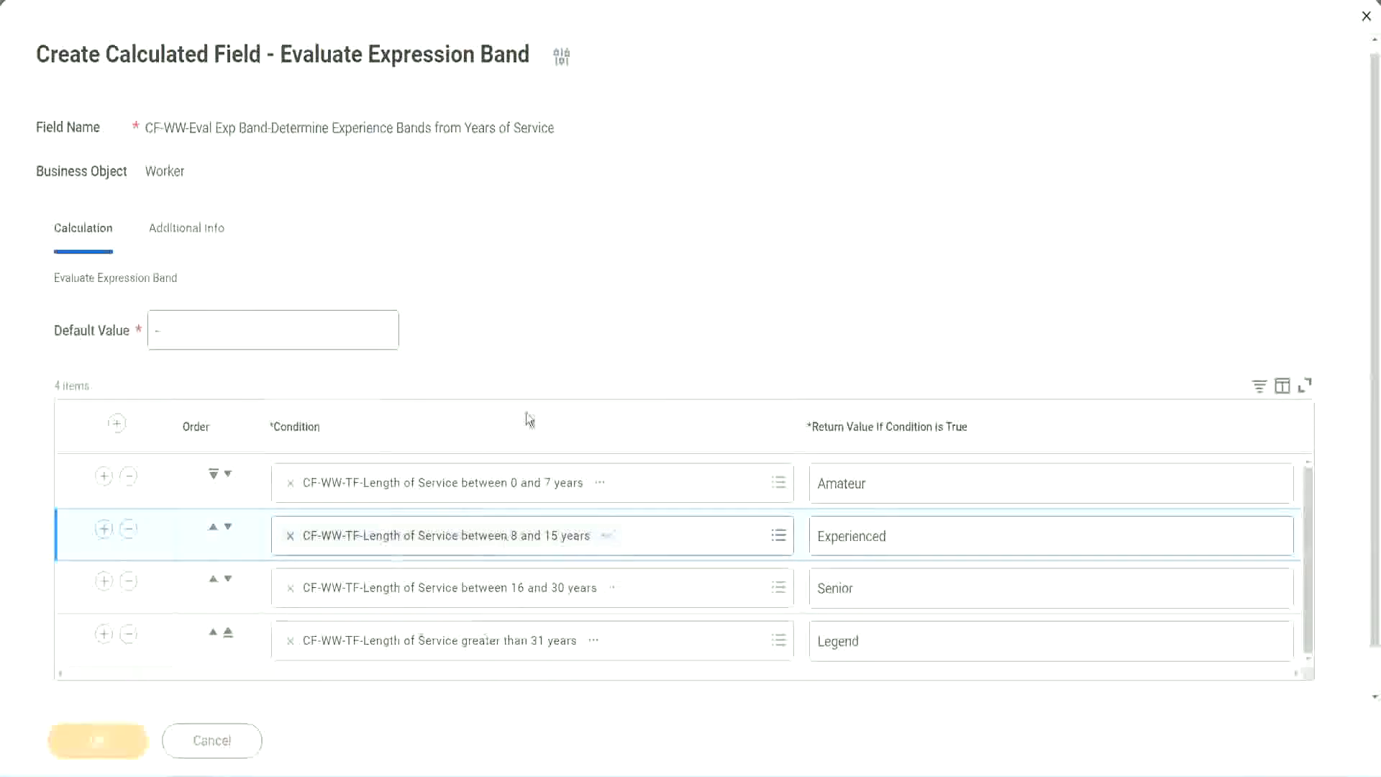
Review the saved calculated field's return values for each length-of-service condition
{"action": "scroll", "coordinate": [473, 439], "scroll_direction": "down", "scroll_amount": 3}
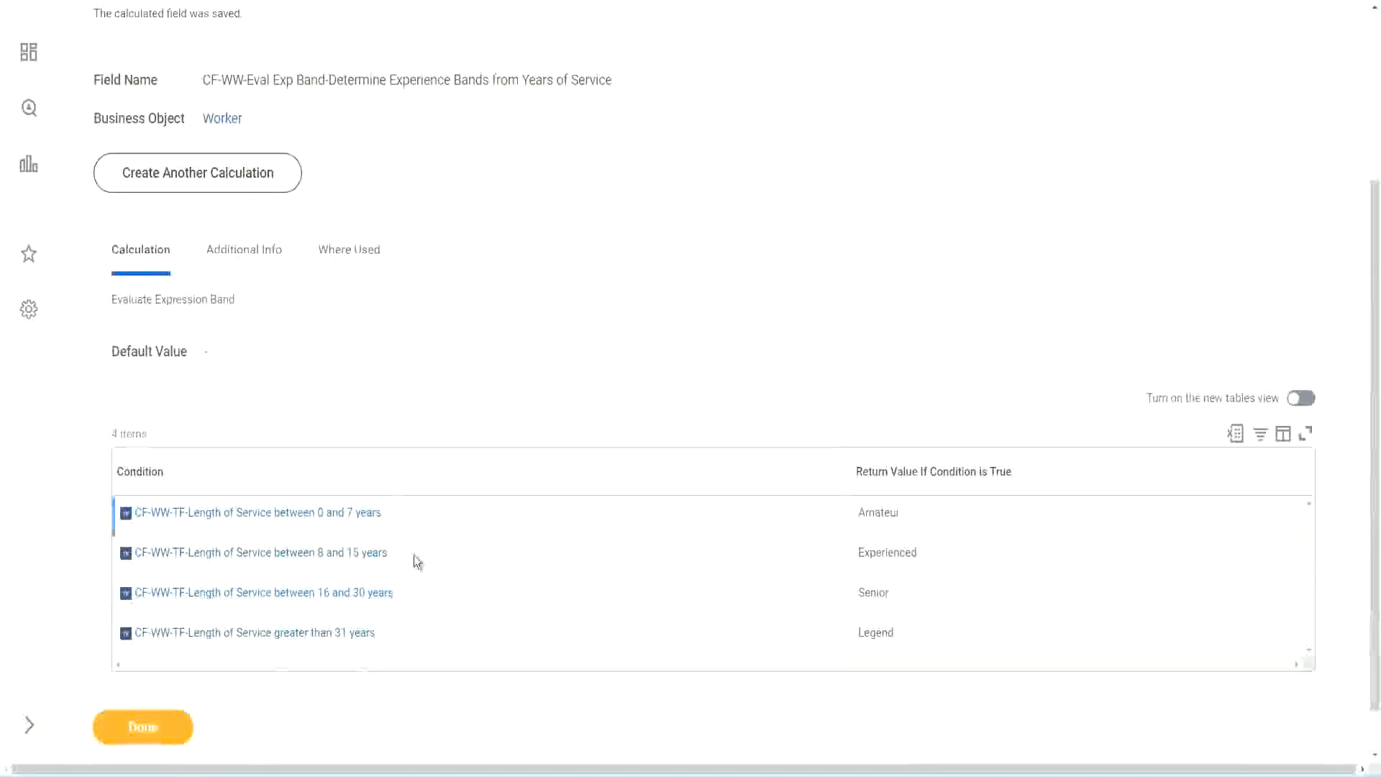
{"action": "double_click", "coordinate": [884, 508]}
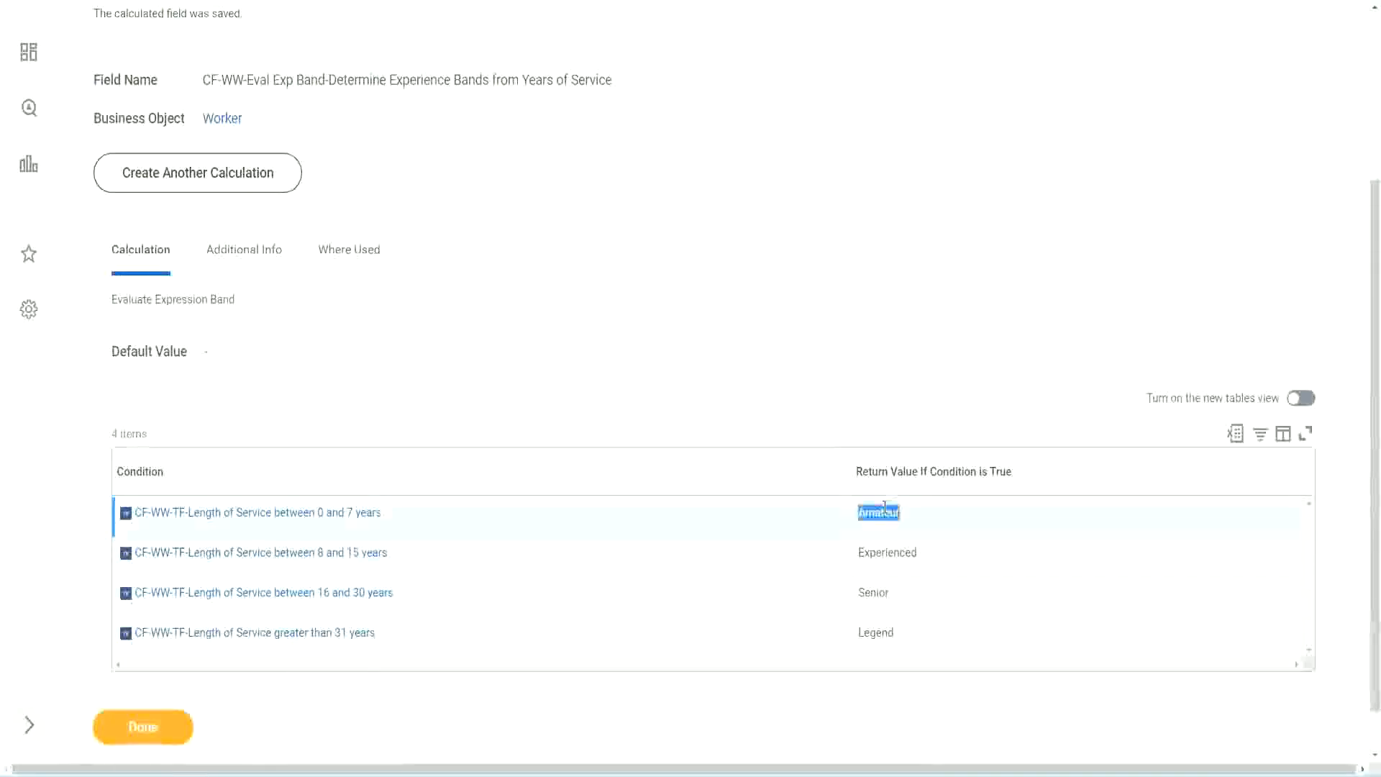
{"action": "double_click", "coordinate": [873, 552]}
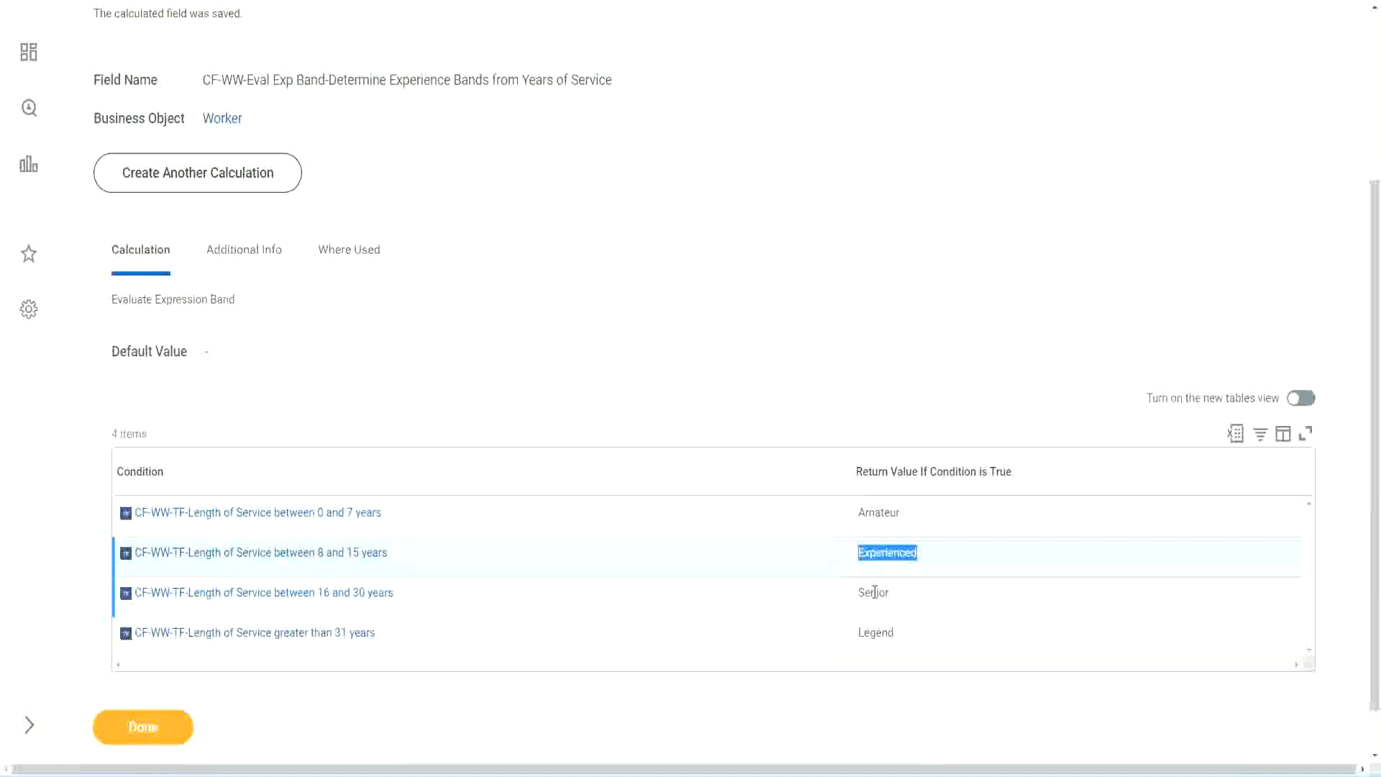
{"action": "double_click", "coordinate": [873, 591]}
{"action": "left_click", "coordinate": [879, 633]}
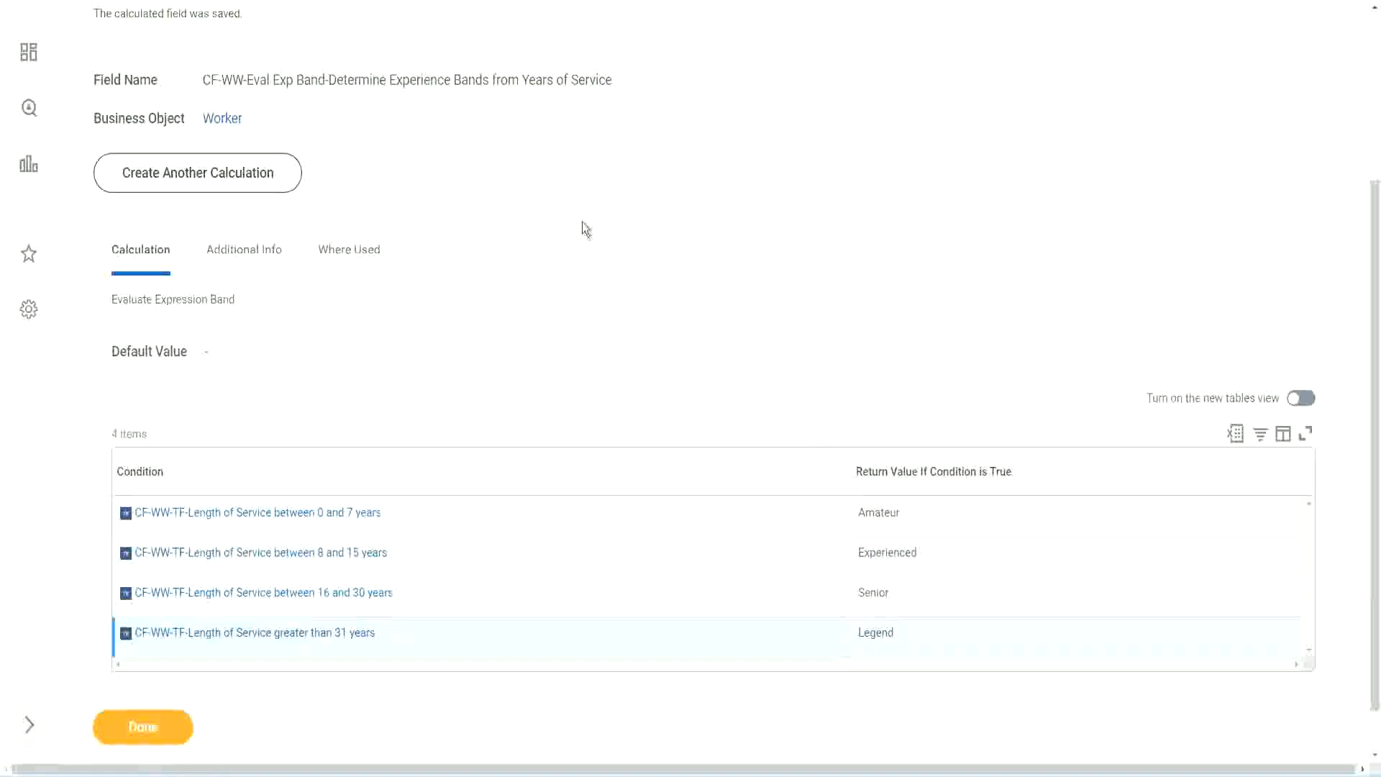
{"action": "scroll", "coordinate": [586, 229], "scroll_direction": "up", "scroll_amount": 3}
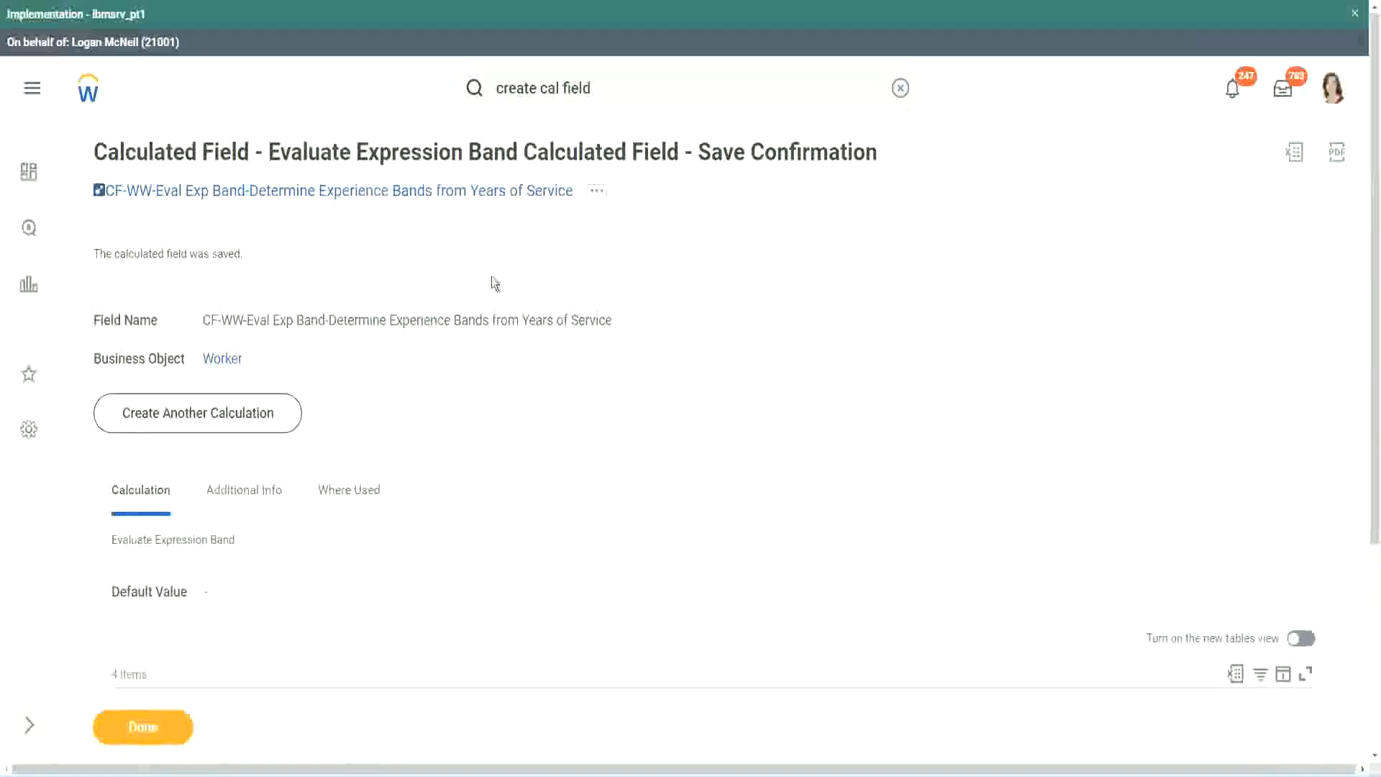
Copy the name of the saved Evaluate Expression Band calculated field as text
{"action": "right_click", "coordinate": [453, 228]}
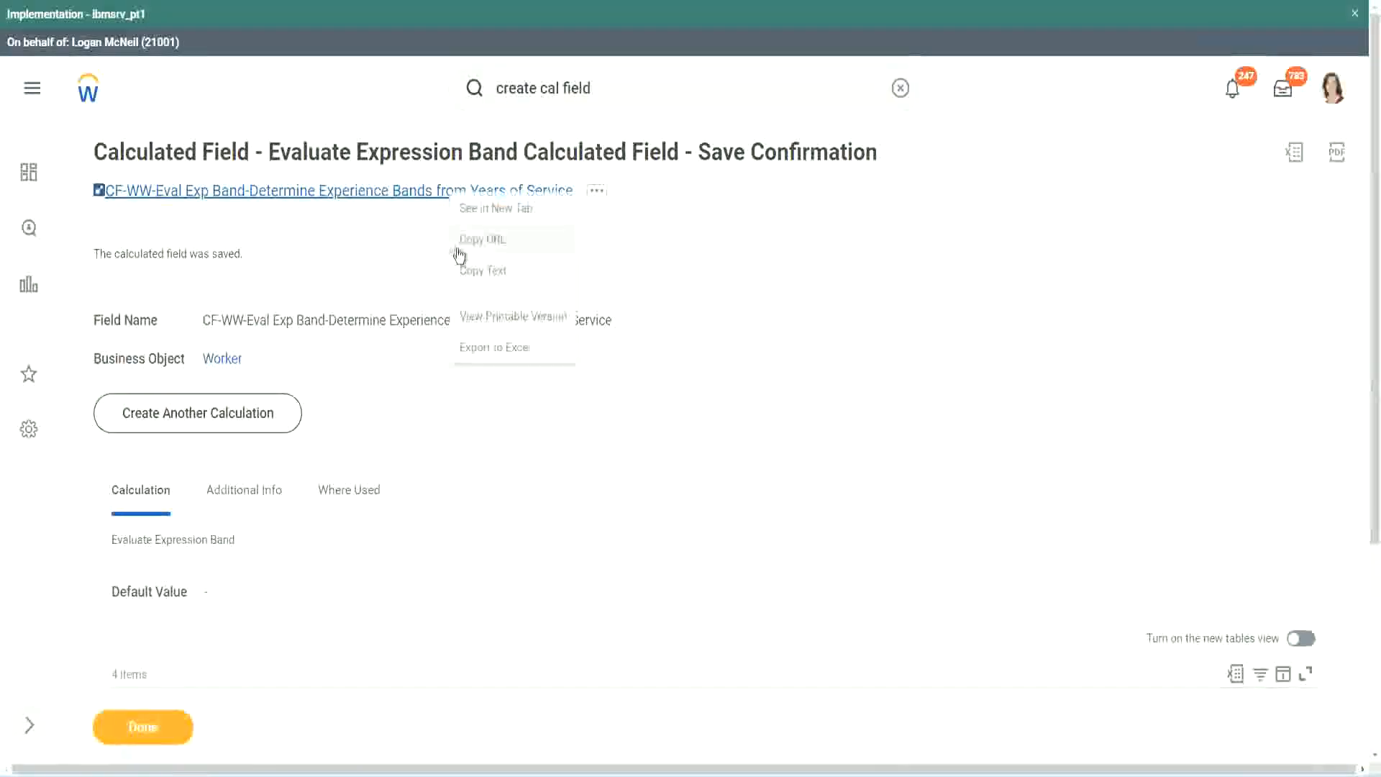
{"action": "left_click", "coordinate": [479, 272]}
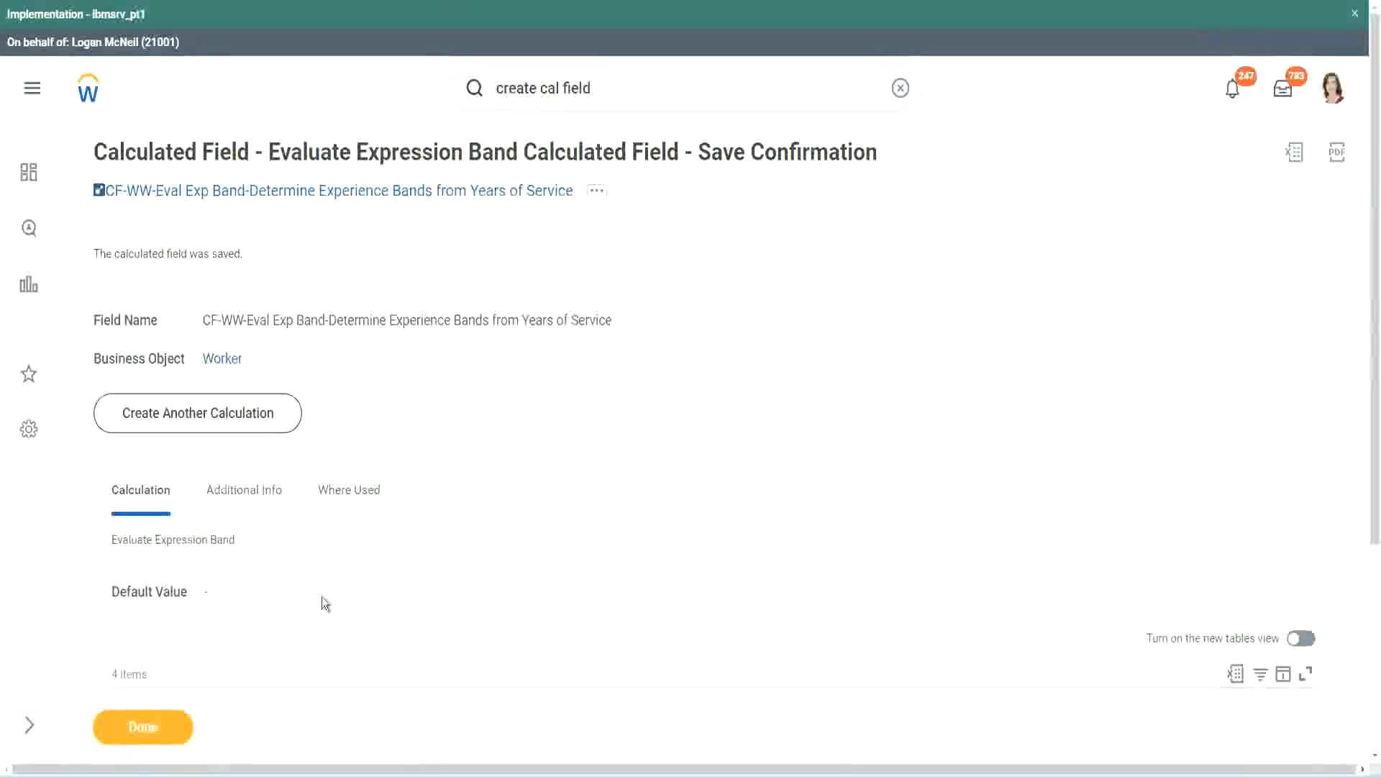
Examine the saved field's name, default value and table of conditions with their return values
{"action": "scroll", "coordinate": [457, 558], "scroll_direction": "down", "scroll_amount": 3}
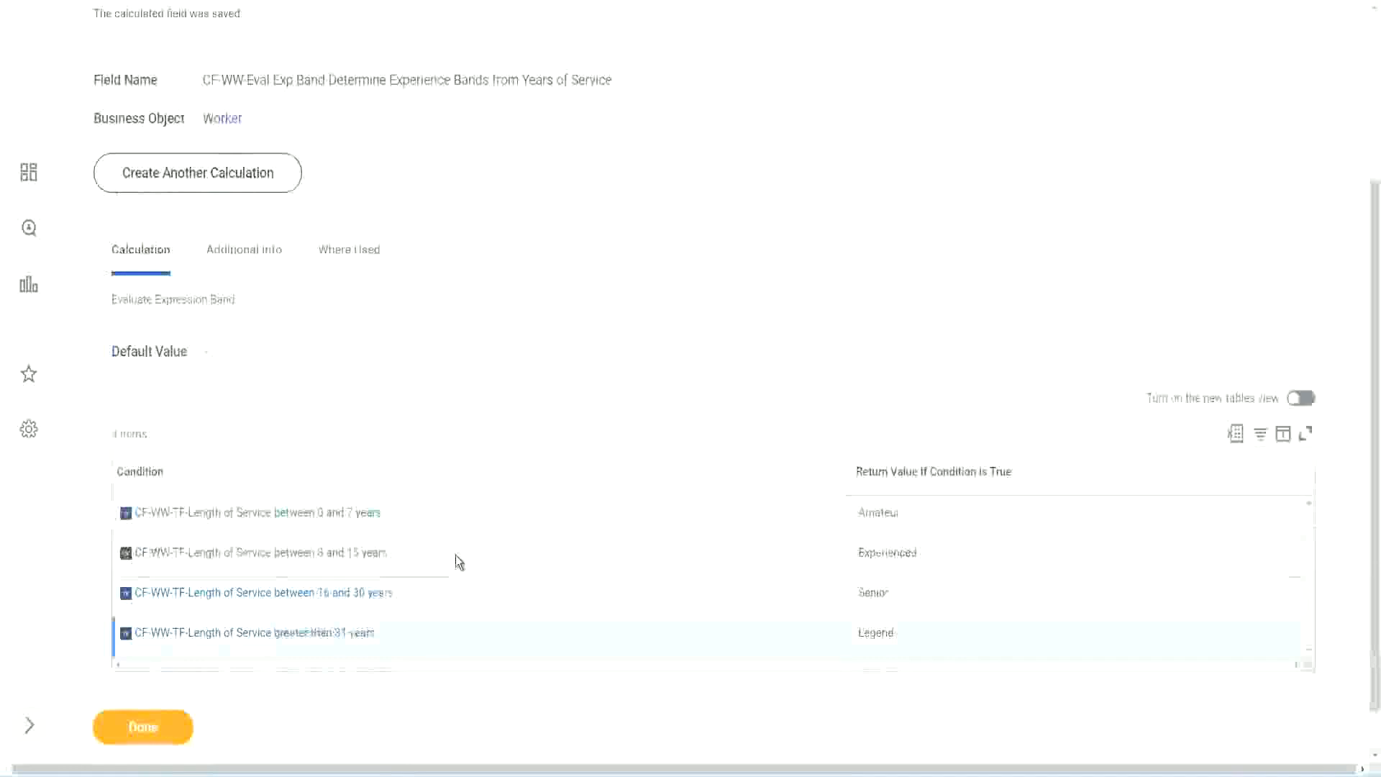
{"action": "scroll", "coordinate": [456, 554], "scroll_direction": "down", "scroll_amount": 1}
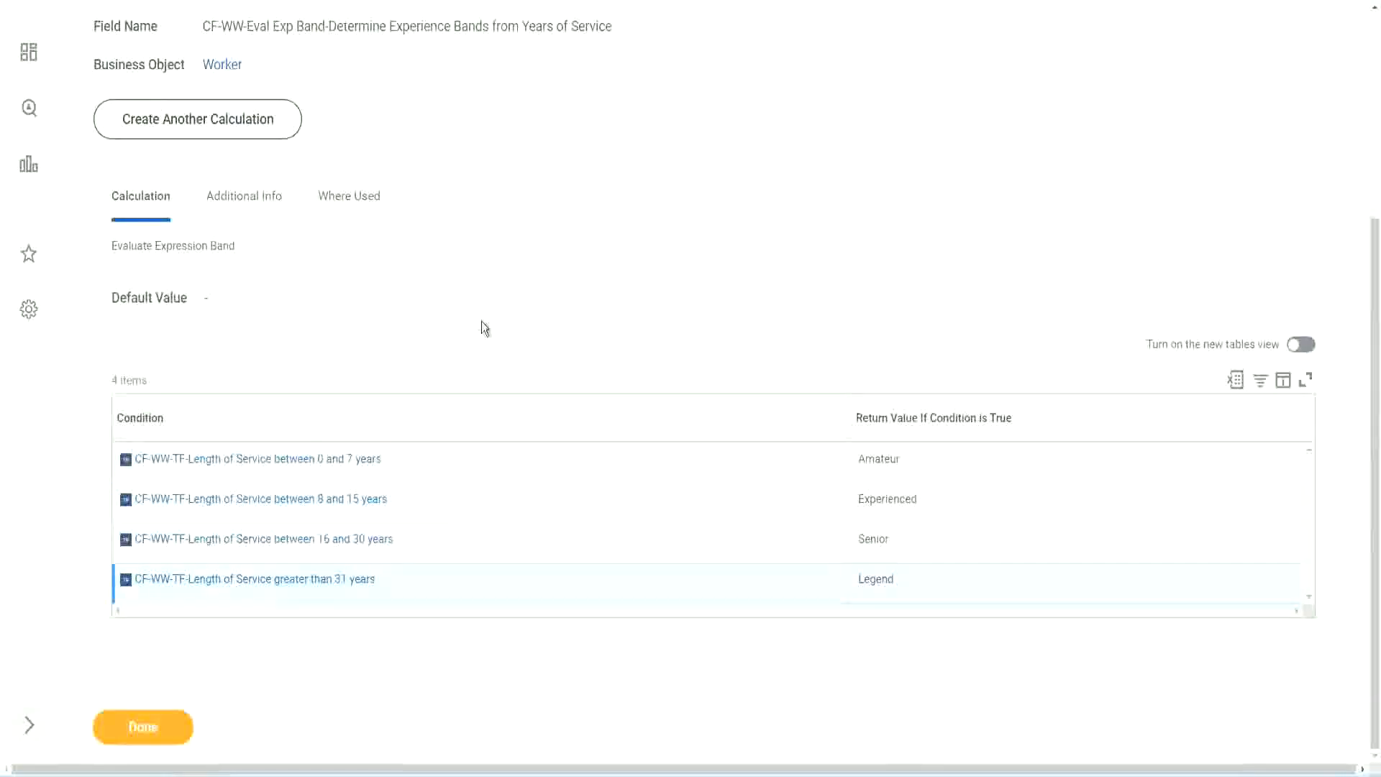
{"action": "scroll", "coordinate": [481, 321], "scroll_direction": "up", "scroll_amount": 2}
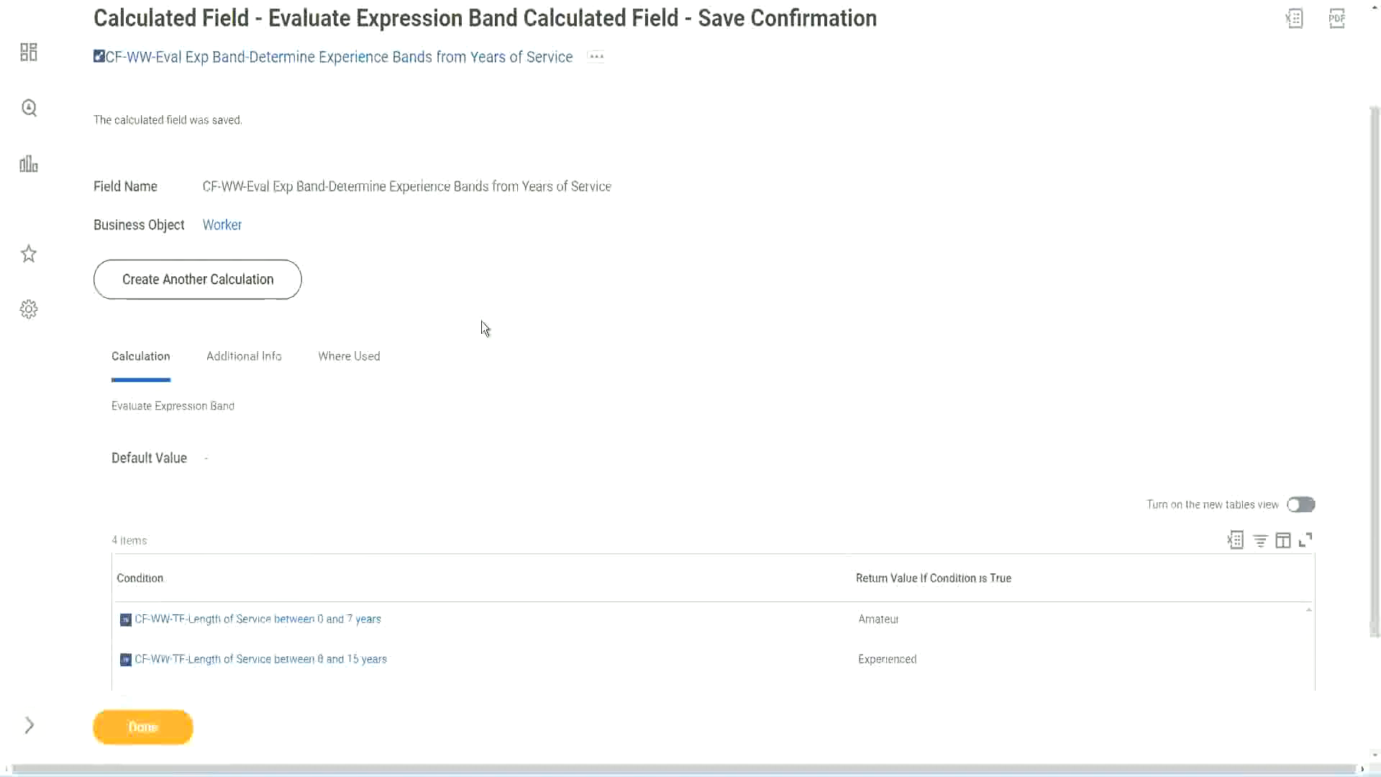
{"action": "scroll", "coordinate": [481, 321], "scroll_direction": "down", "scroll_amount": 2}
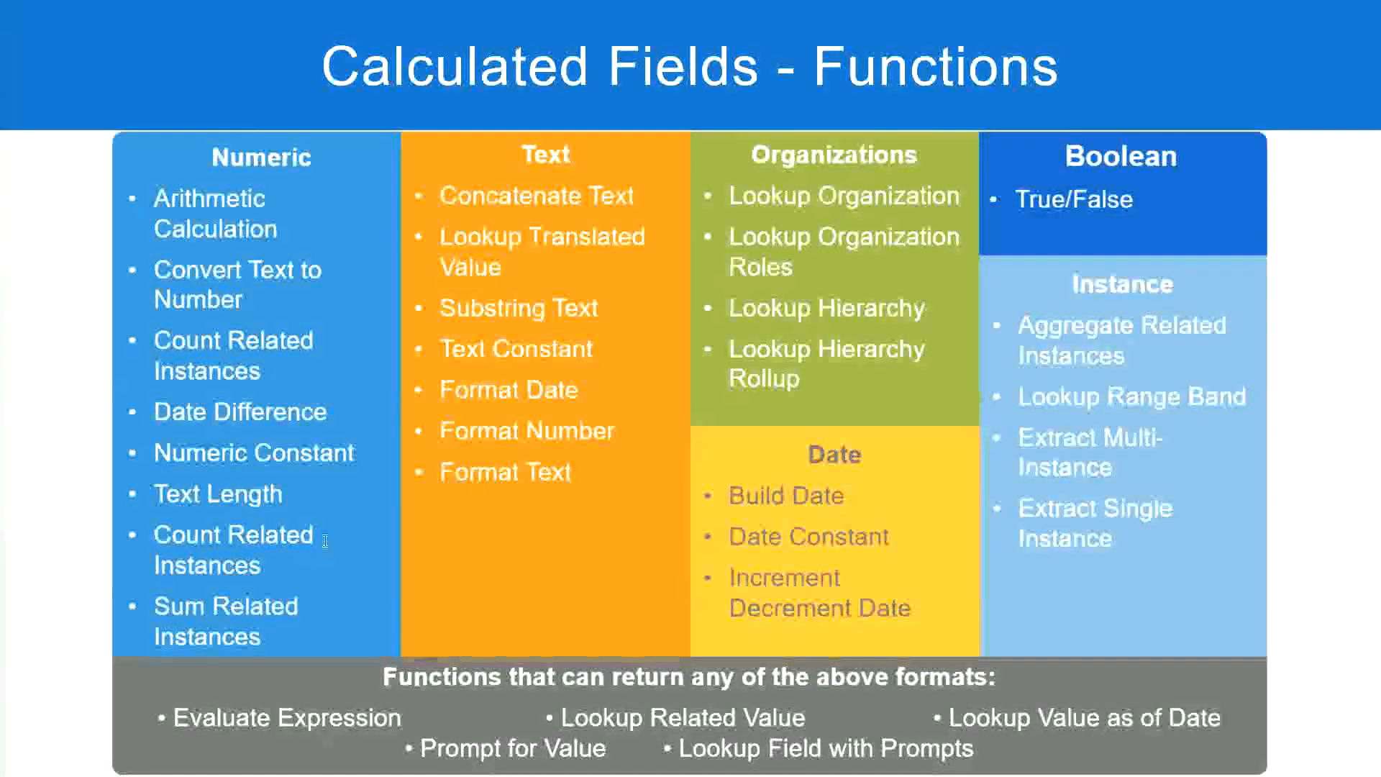
{"action": "key", "text": "alt+Tab"}
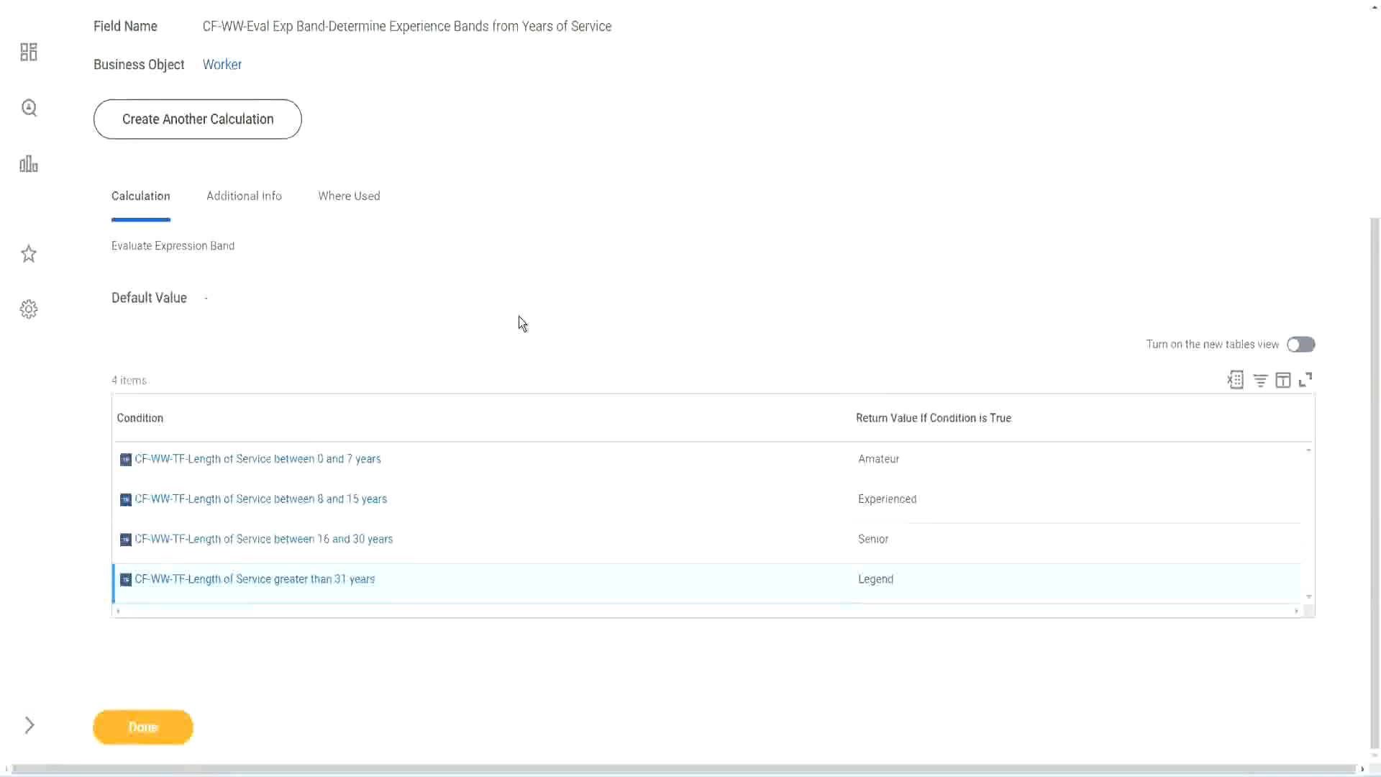
{"action": "scroll", "coordinate": [519, 317], "scroll_direction": "up", "scroll_amount": 1}
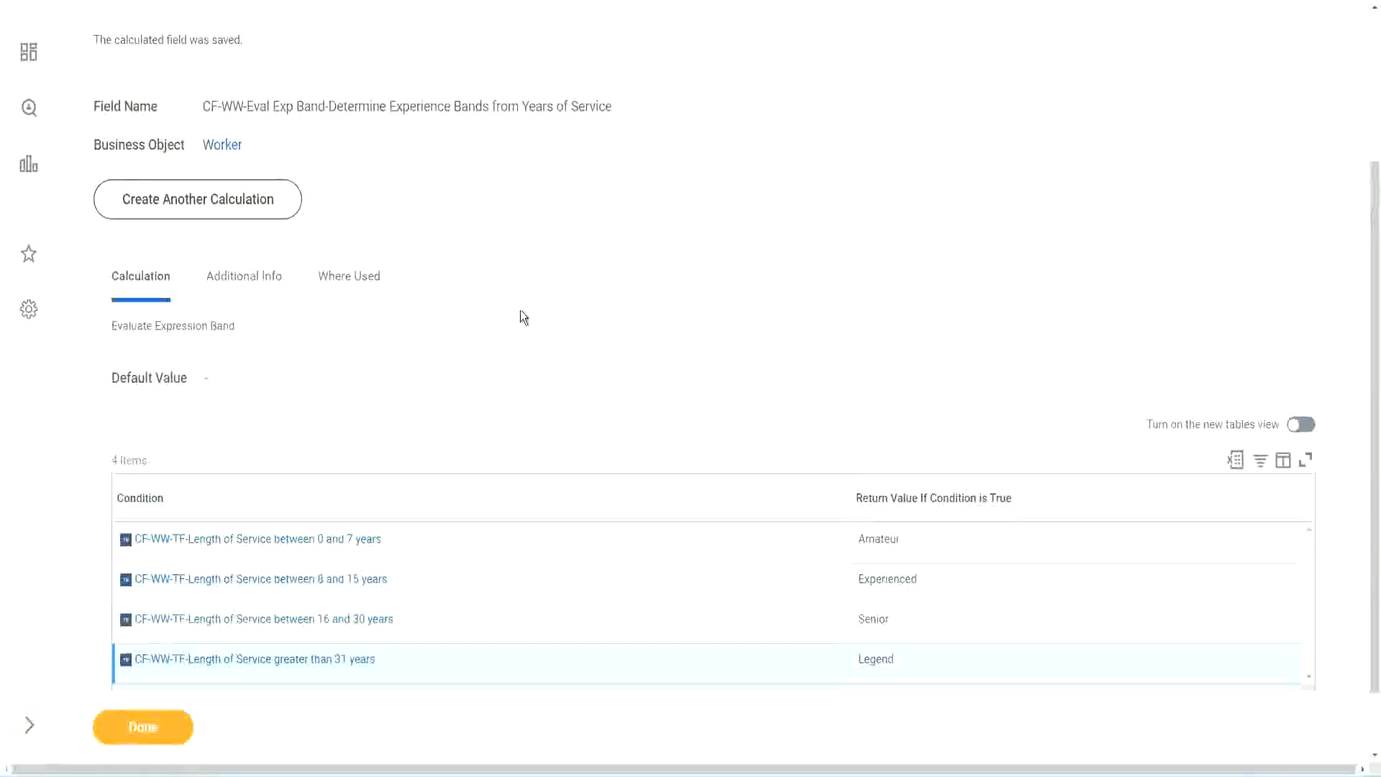
{"action": "scroll", "coordinate": [520, 310], "scroll_direction": "up", "scroll_amount": 3}
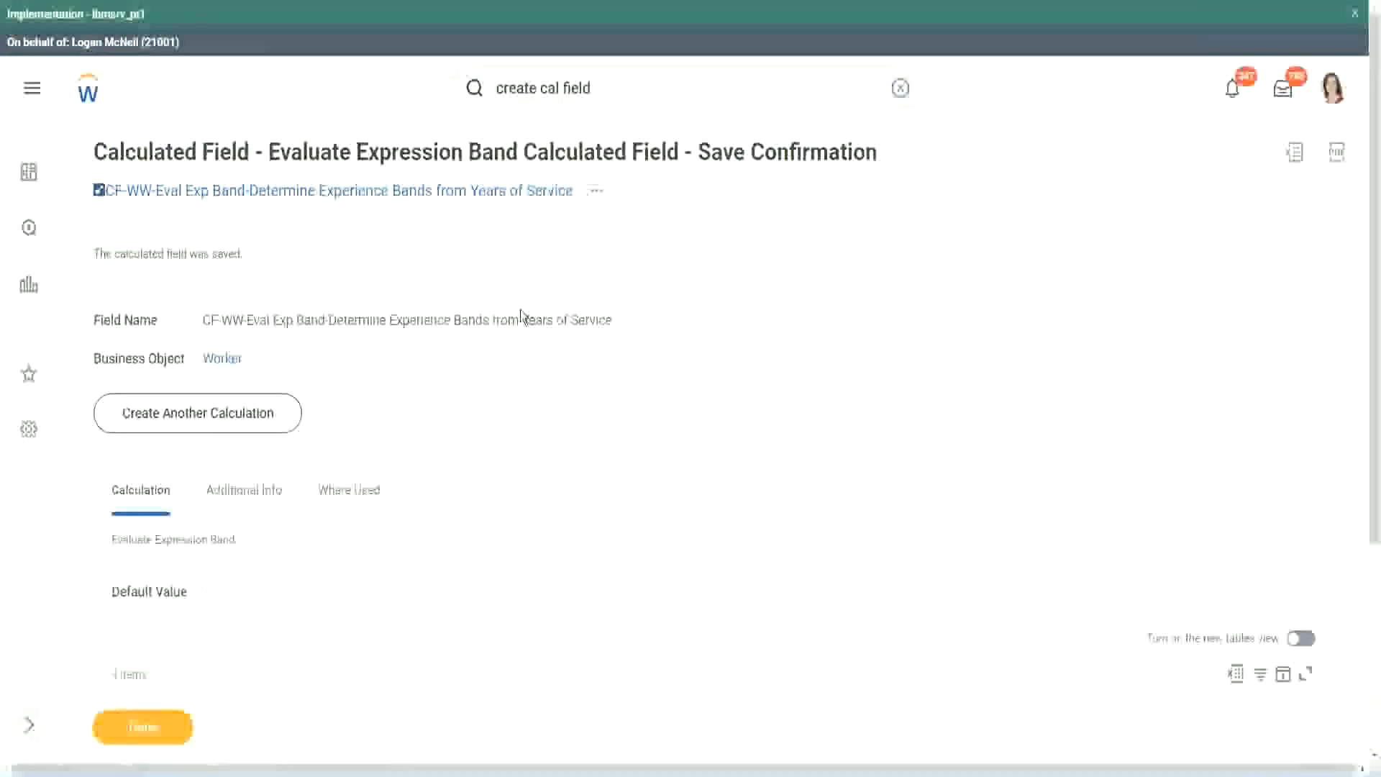
{"action": "scroll", "coordinate": [520, 316], "scroll_direction": "down", "scroll_amount": 4}
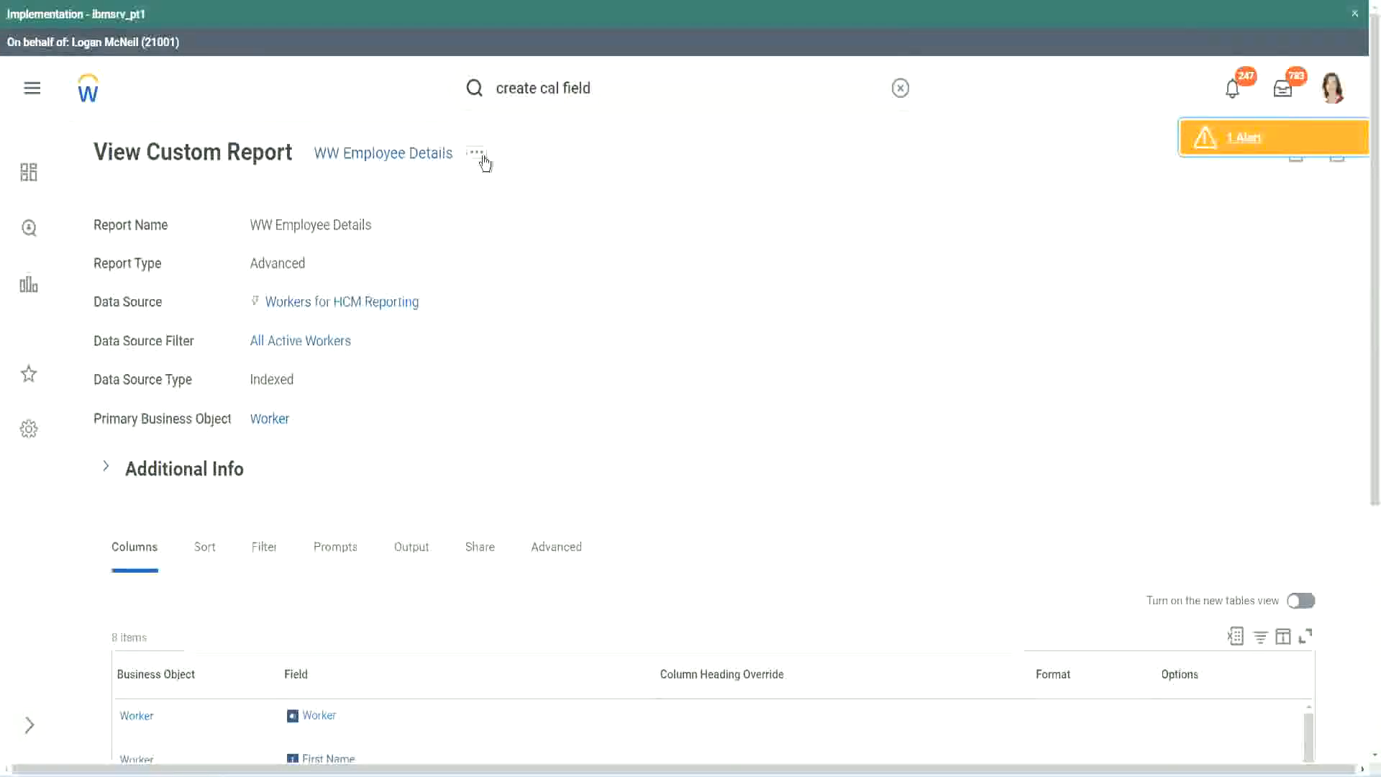
Open the WW Employee Details custom report for editing through its related actions
{"action": "left_click", "coordinate": [477, 154]}
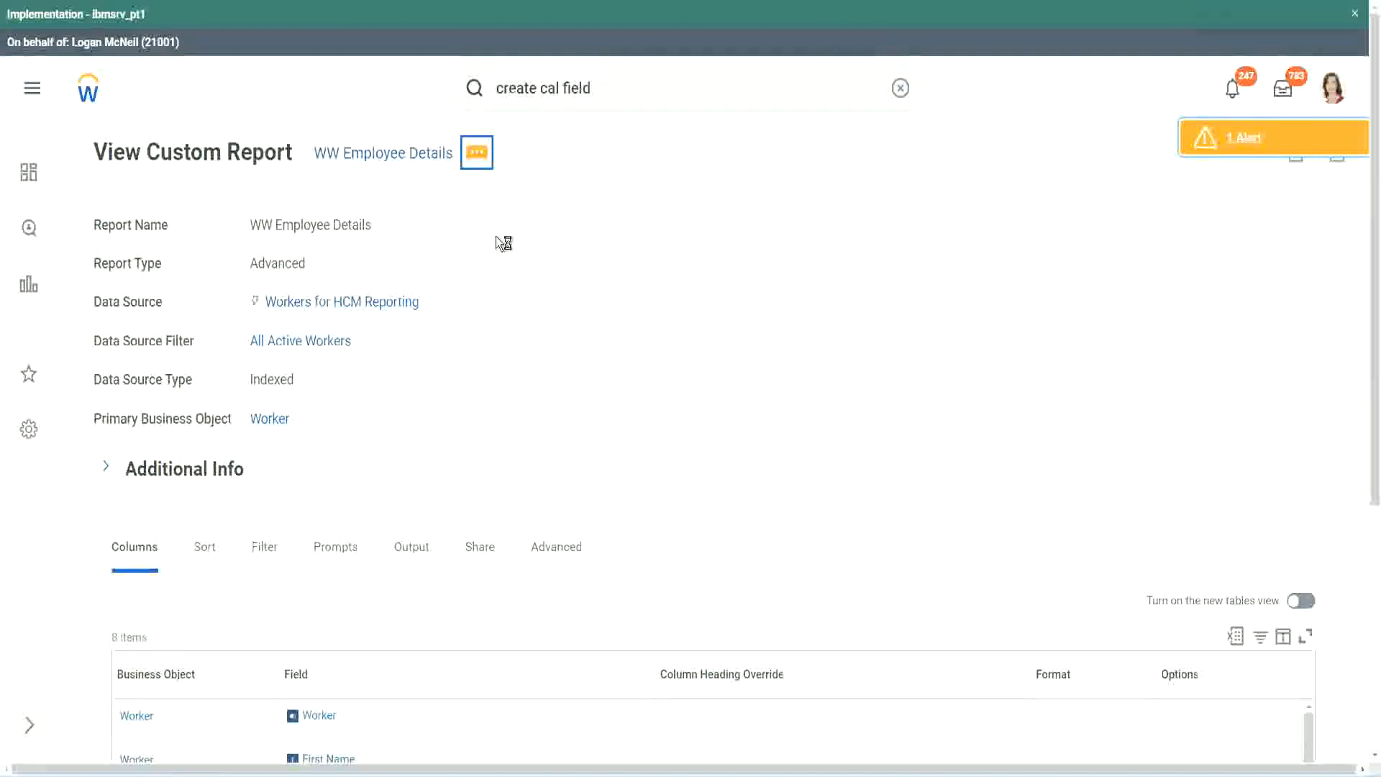
{"action": "mouse_move", "coordinate": [558, 237]}
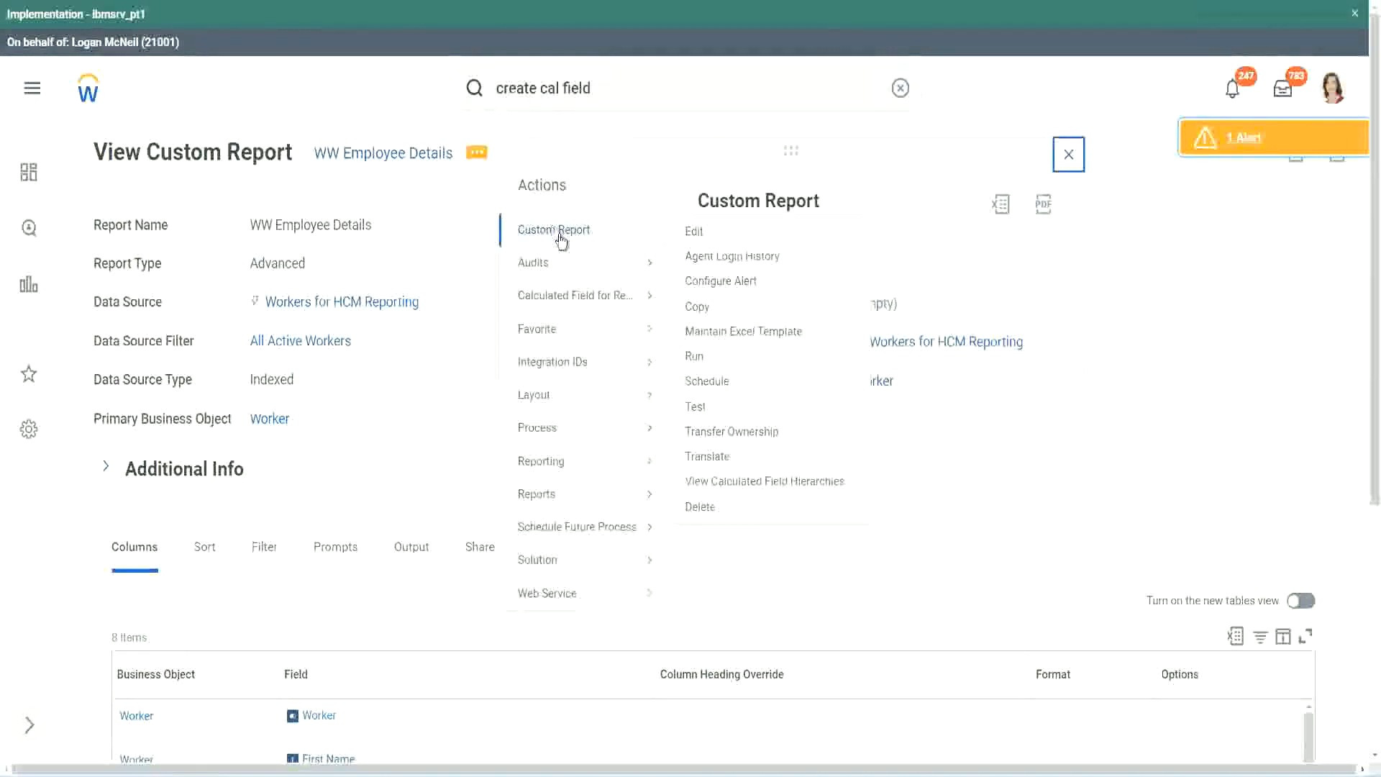
{"action": "left_click", "coordinate": [702, 234]}
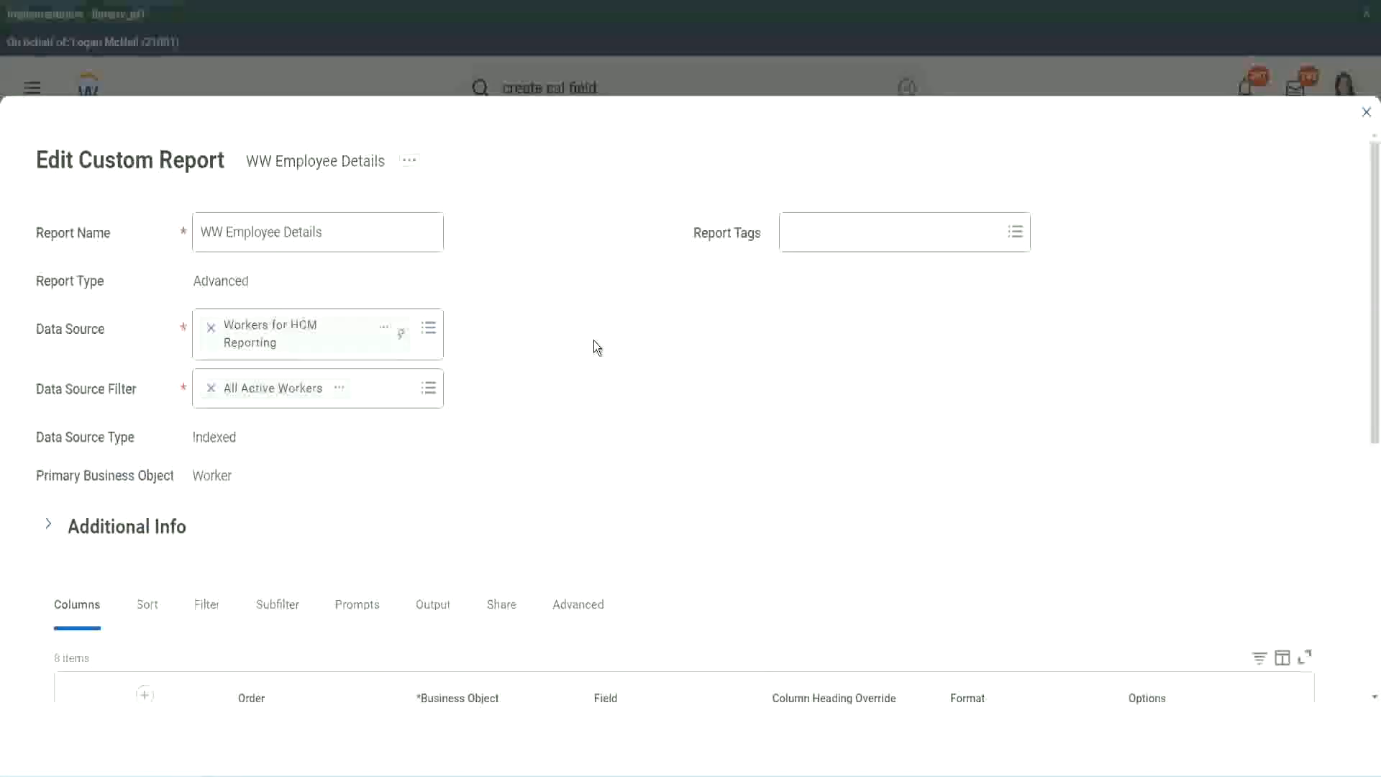
Add a Worker column after Experience Bands and search its field using the copied name of the existing Experience Bands field
{"action": "scroll", "coordinate": [503, 601], "scroll_direction": "down", "scroll_amount": 8}
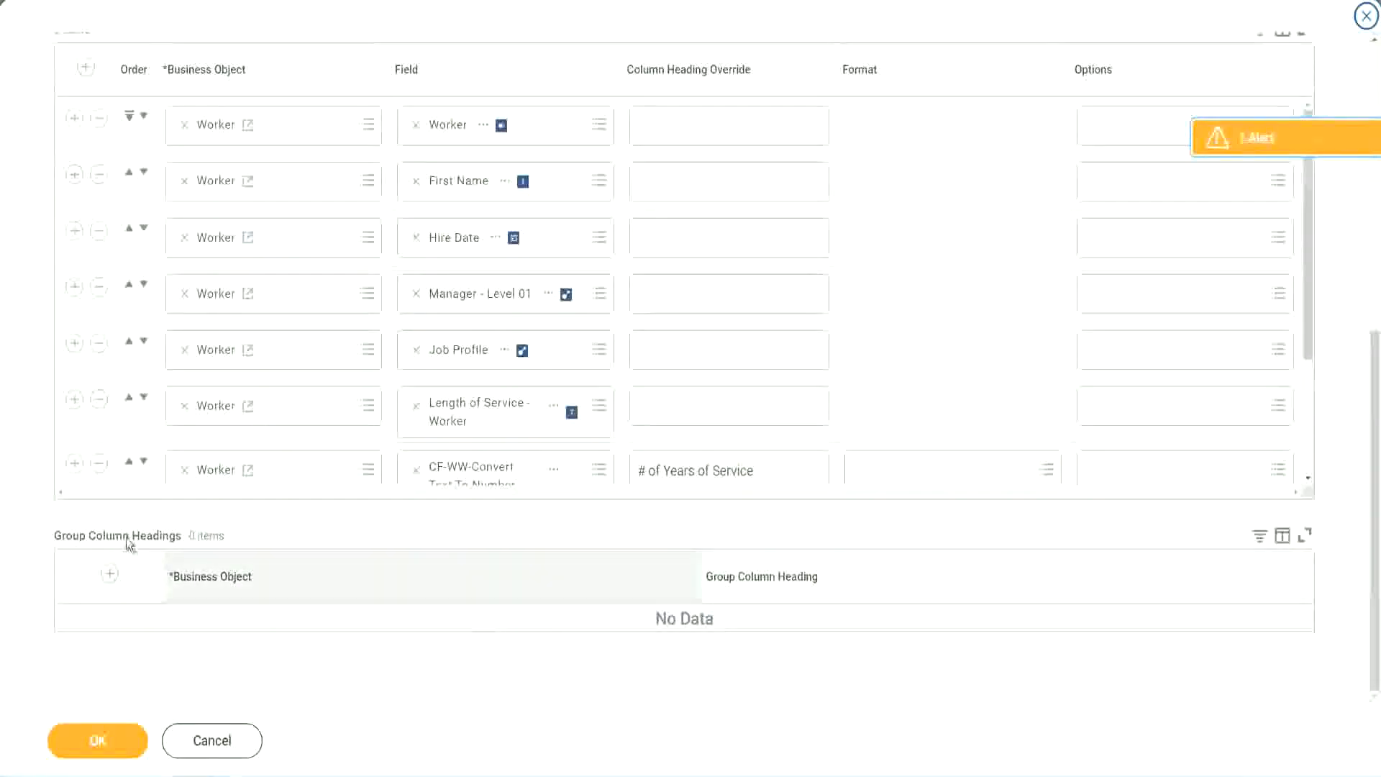
{"action": "scroll", "coordinate": [290, 352], "scroll_direction": "down", "scroll_amount": 3}
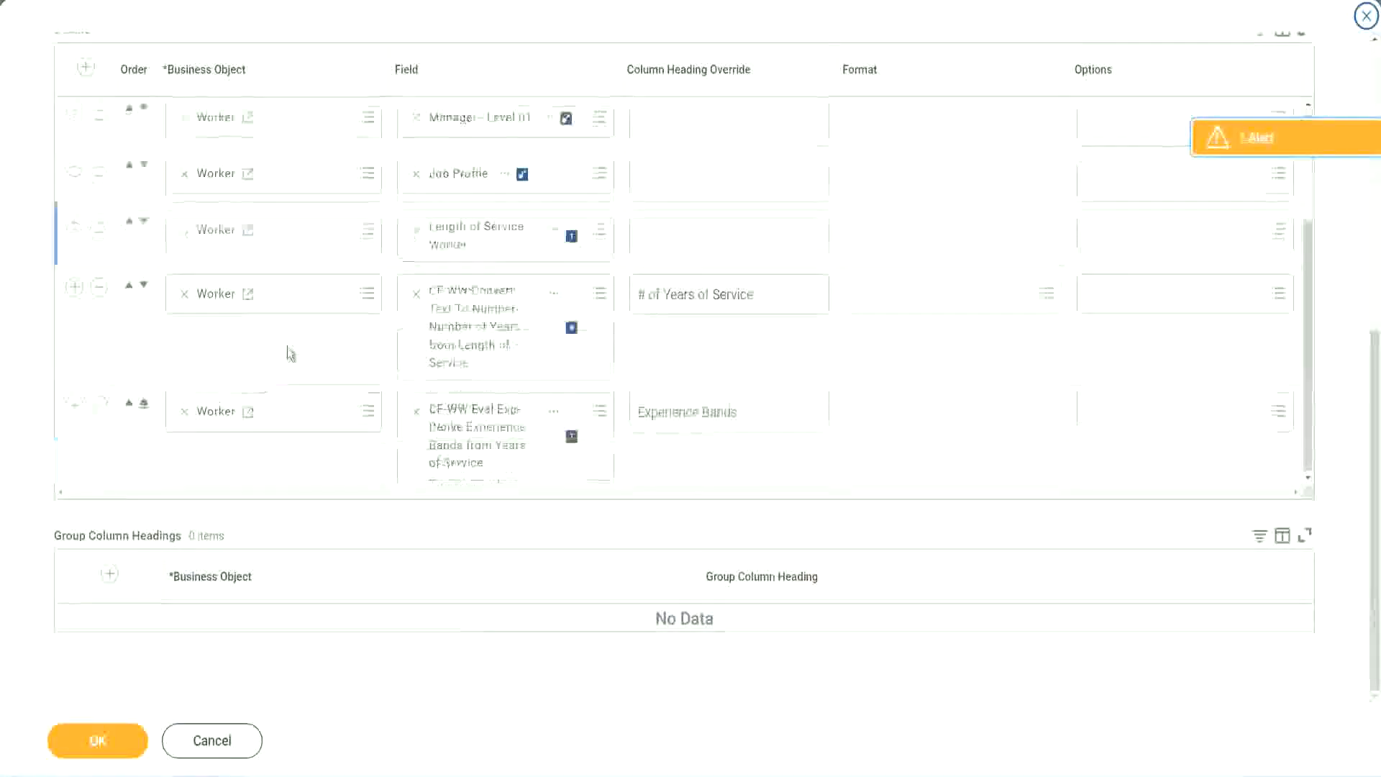
{"action": "left_click", "coordinate": [75, 405]}
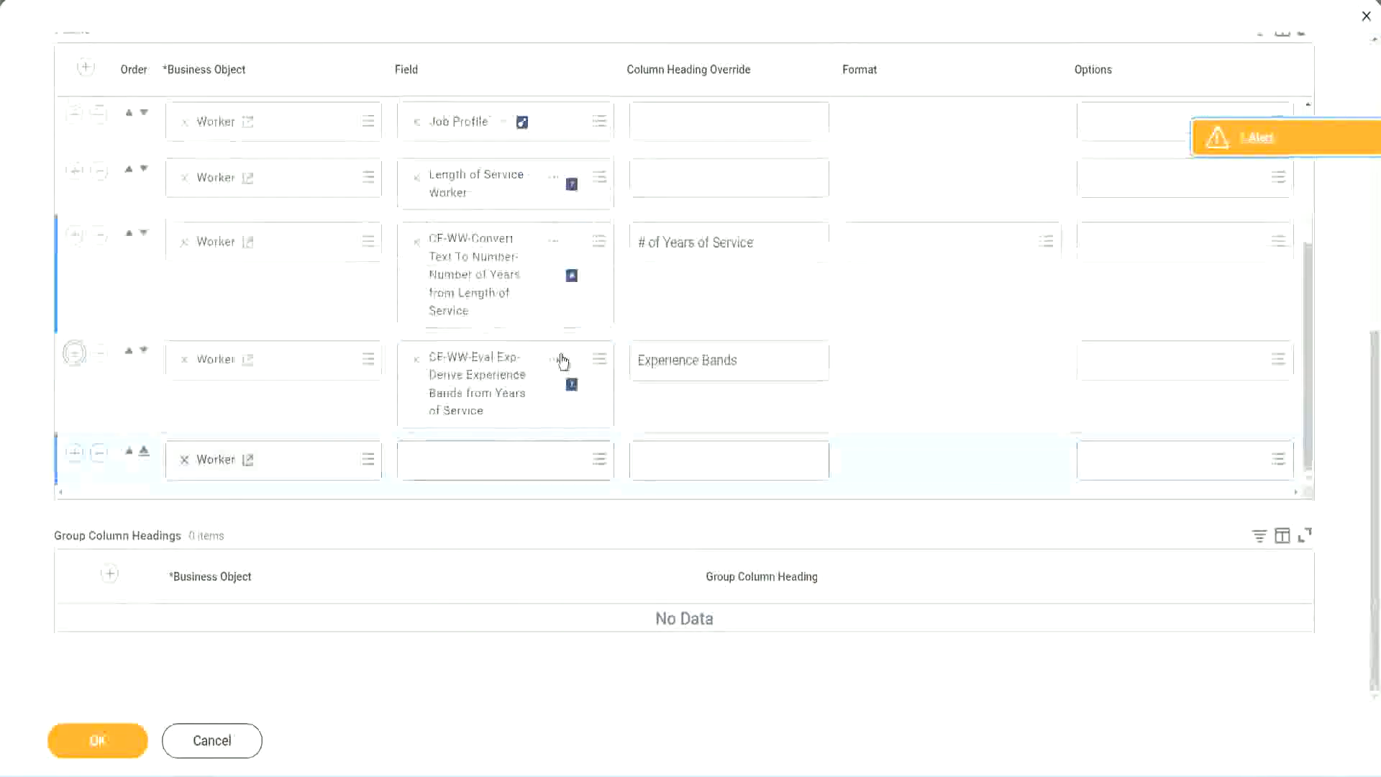
{"action": "right_click", "coordinate": [481, 388]}
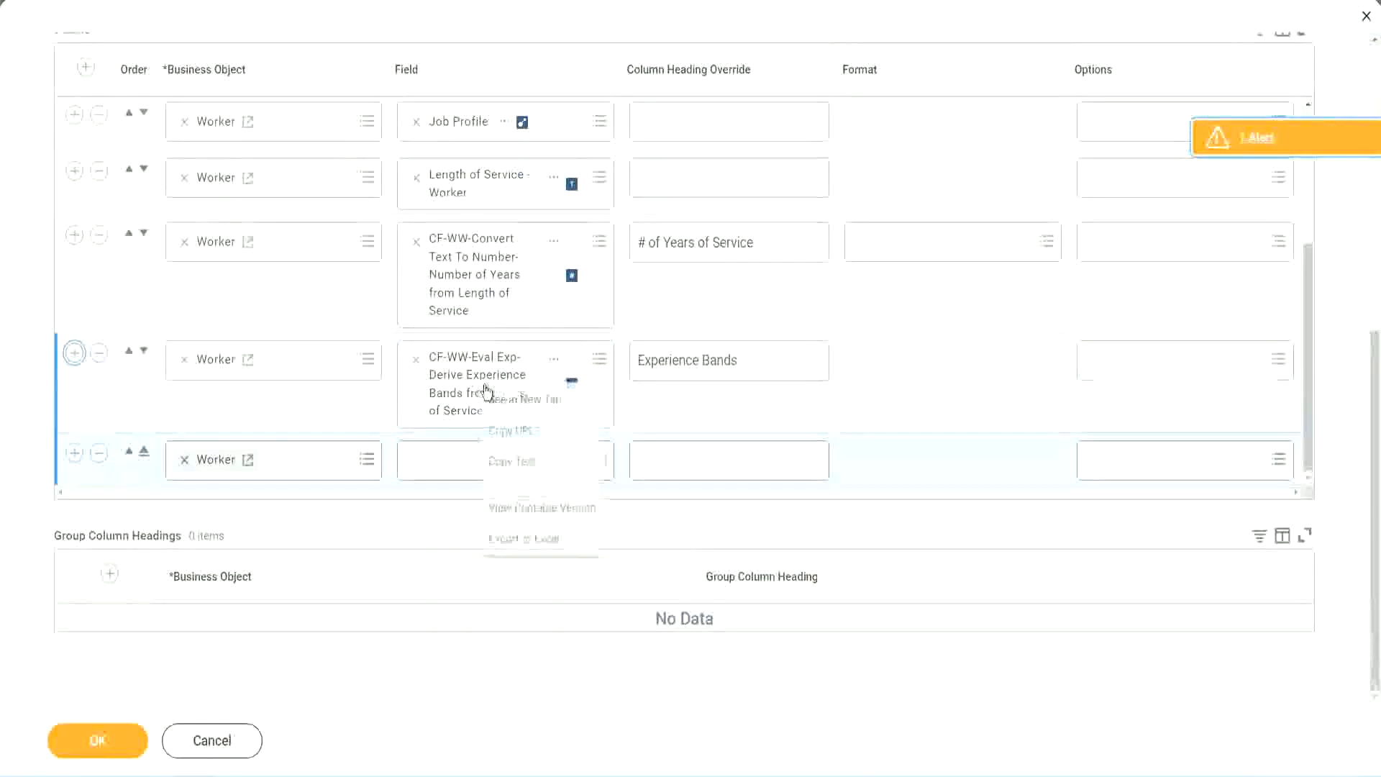
{"action": "left_click", "coordinate": [518, 464]}
{"action": "left_click", "coordinate": [433, 467]}
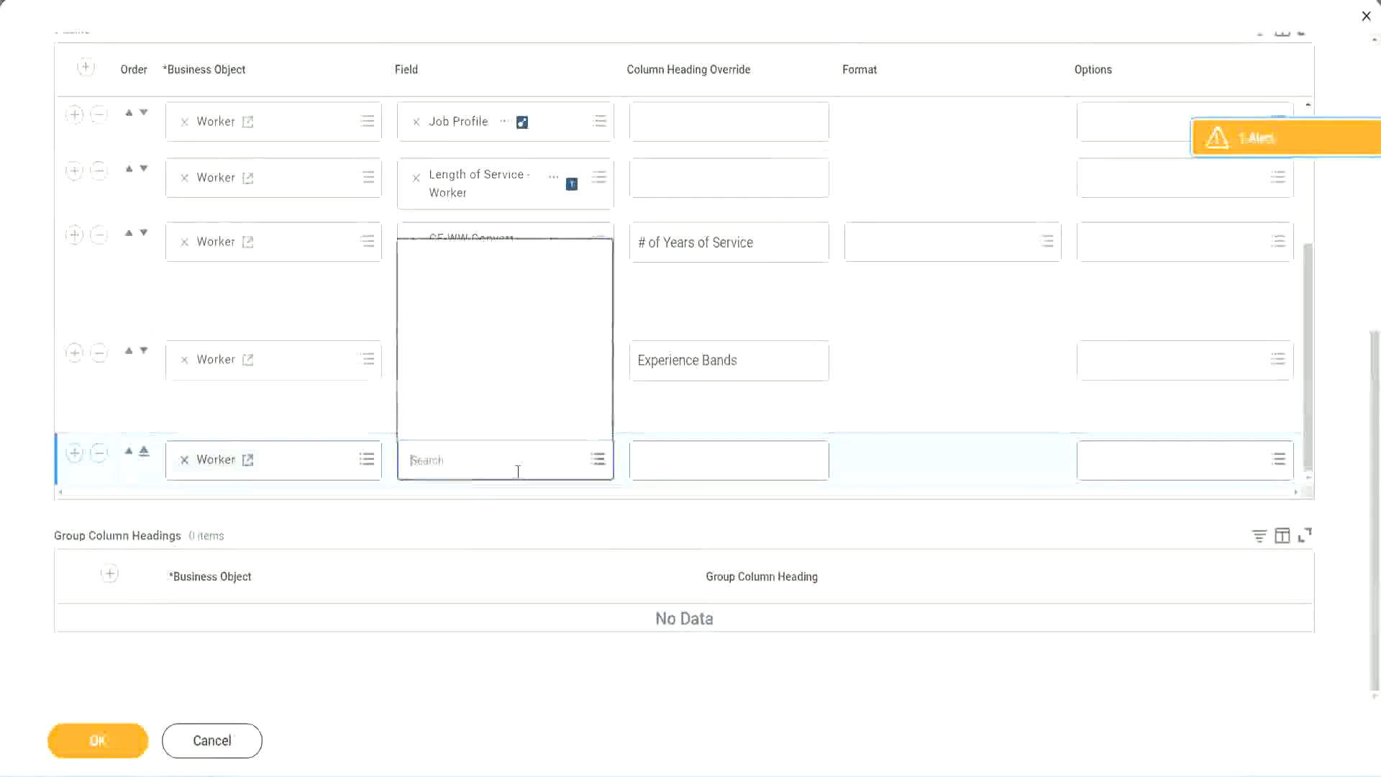
{"action": "key", "text": "ctrl+v"}
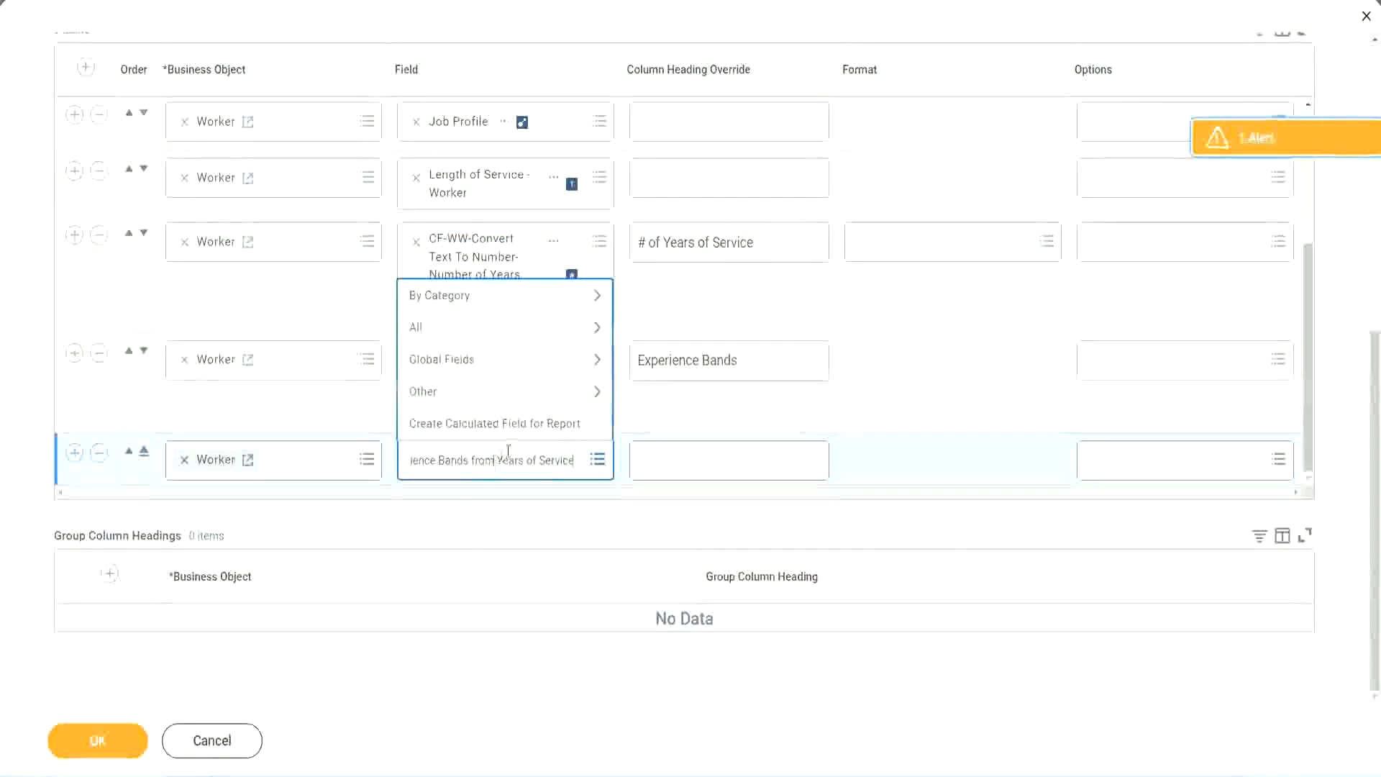
Narrow the field search to "CF-WW-Eval Exp Band" and choose "CF-WW-Eval Exp Band-Determine Experience Bands from Years of Service" for the new column
{"action": "key", "text": "ctrl+a"}
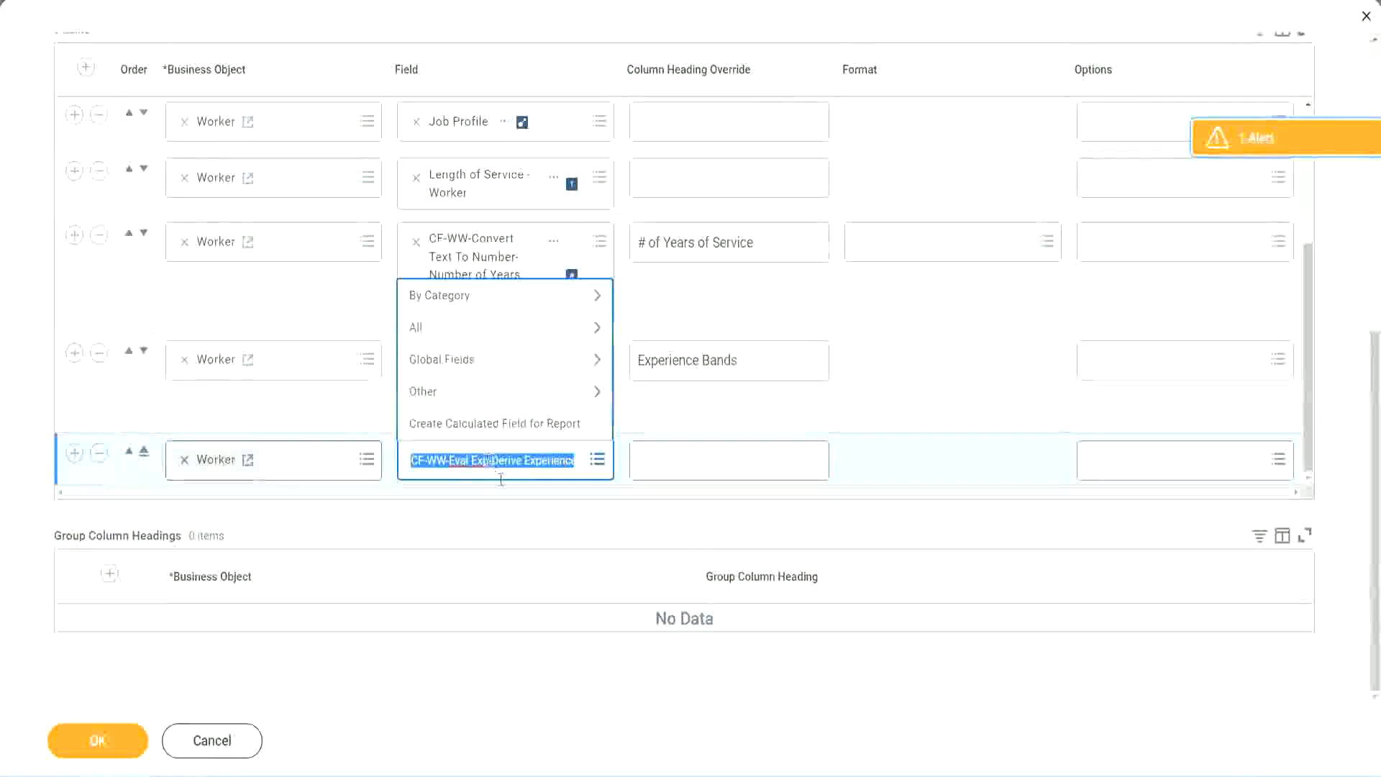
{"action": "left_click", "coordinate": [516, 470]}
{"action": "type", "text": "Band"}
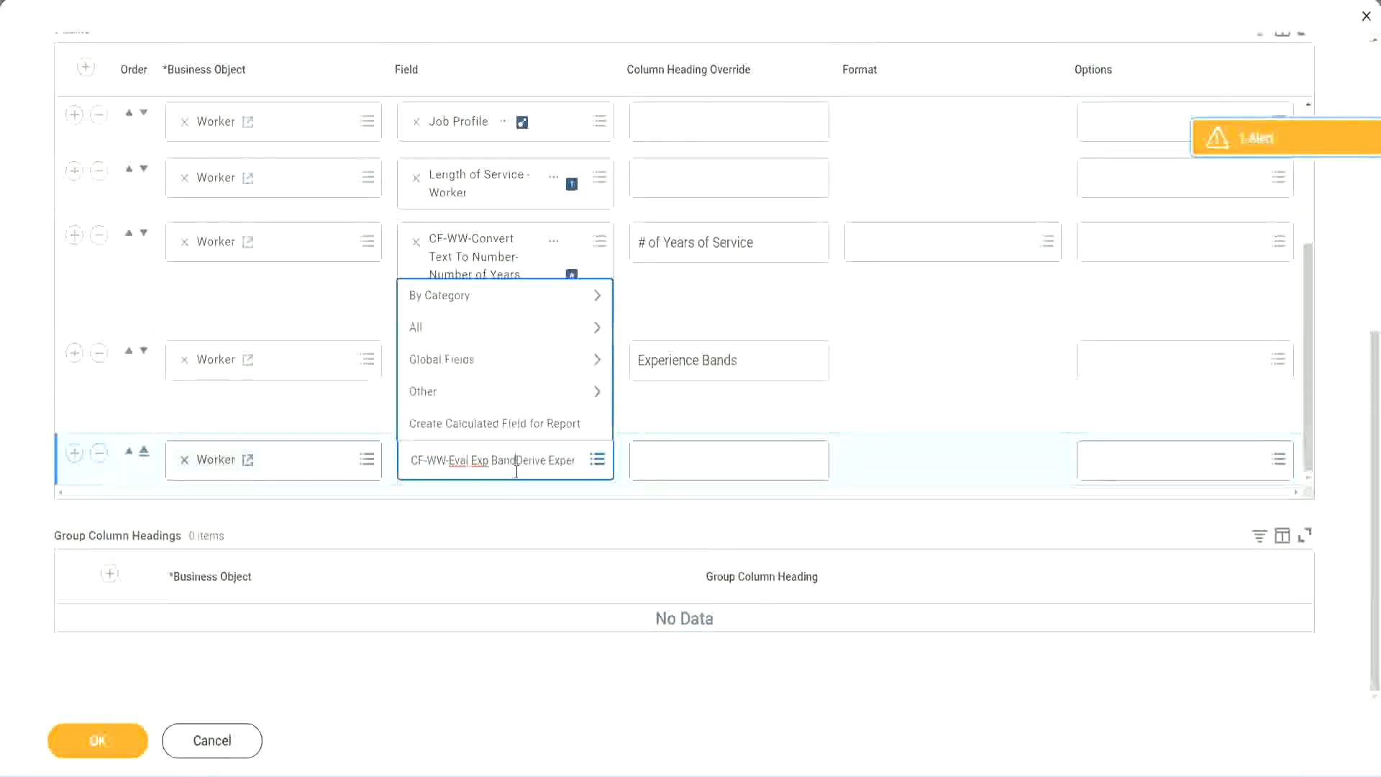
{"action": "key", "text": "Delete"}
{"action": "key", "text": "Delete"}
{"action": "key", "text": "Delete"}
{"action": "key", "text": "Delete"}
{"action": "key", "text": "Delete"}
{"action": "key", "text": "Delete"}
{"action": "key", "text": "Delete"}
{"action": "key", "text": "Delete"}
{"action": "key", "text": "Delete"}
{"action": "key", "text": "Delete"}
{"action": "key", "text": "Delete"}
{"action": "key", "text": "Delete"}
{"action": "key", "text": "Delete"}
{"action": "key", "text": "Delete"}
{"action": "key", "text": "Delete"}
{"action": "key", "text": "Delete"}
{"action": "key", "text": "Delete"}
{"action": "key", "text": "Delete"}
{"action": "key", "text": "Delete"}
{"action": "key", "text": "Delete"}
{"action": "key", "text": "Return"}
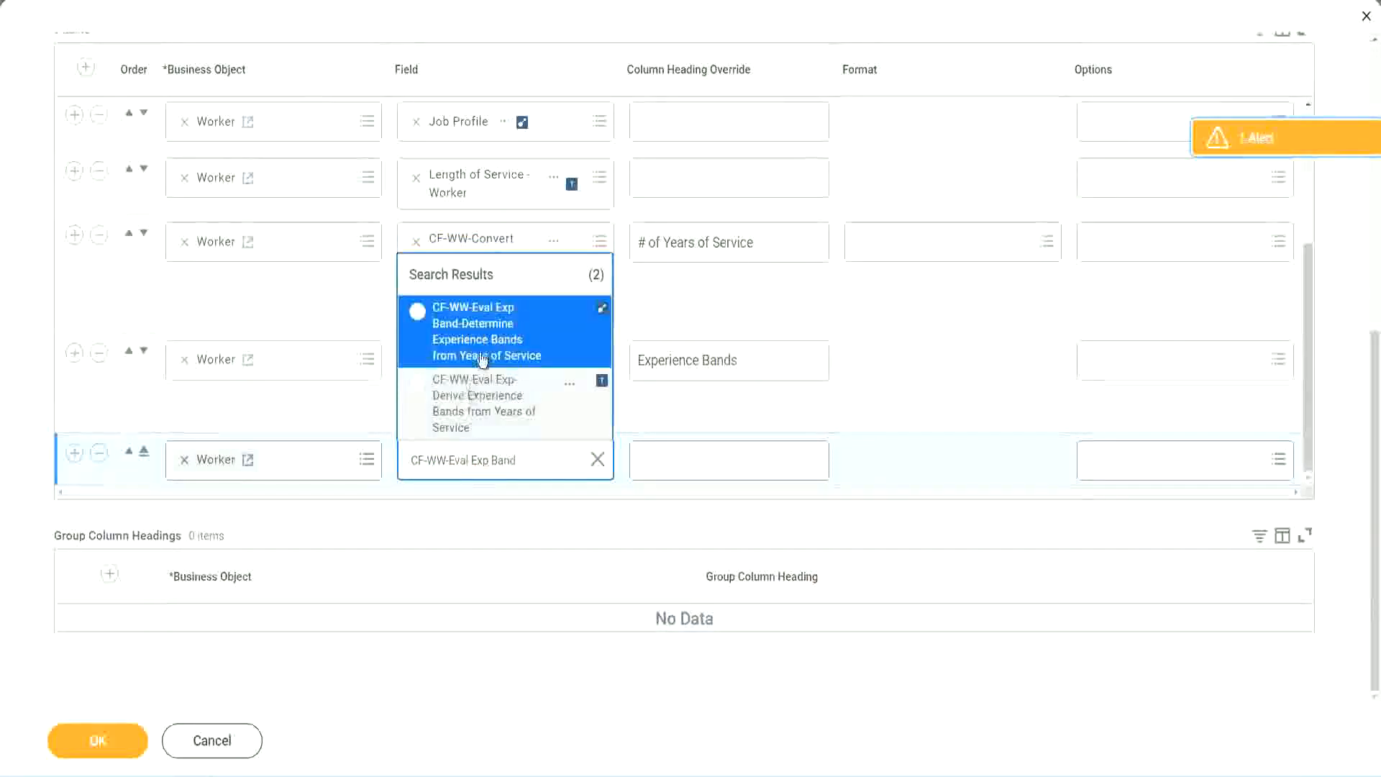
{"action": "left_click", "coordinate": [504, 341]}
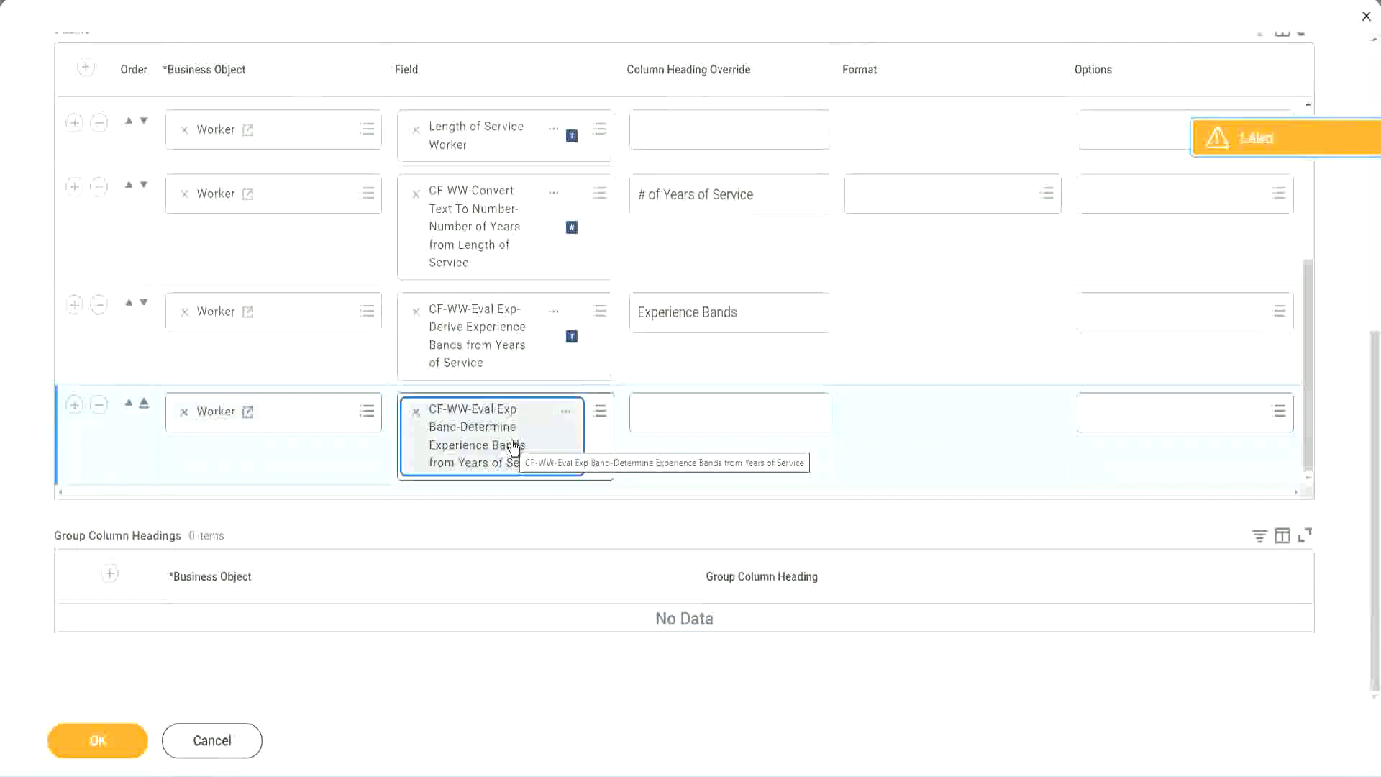
Set the new column's heading override to "Experience Bands (Eval Exp Bands)" based on the existing heading and submit the report changes
{"action": "left_click", "coordinate": [760, 313]}
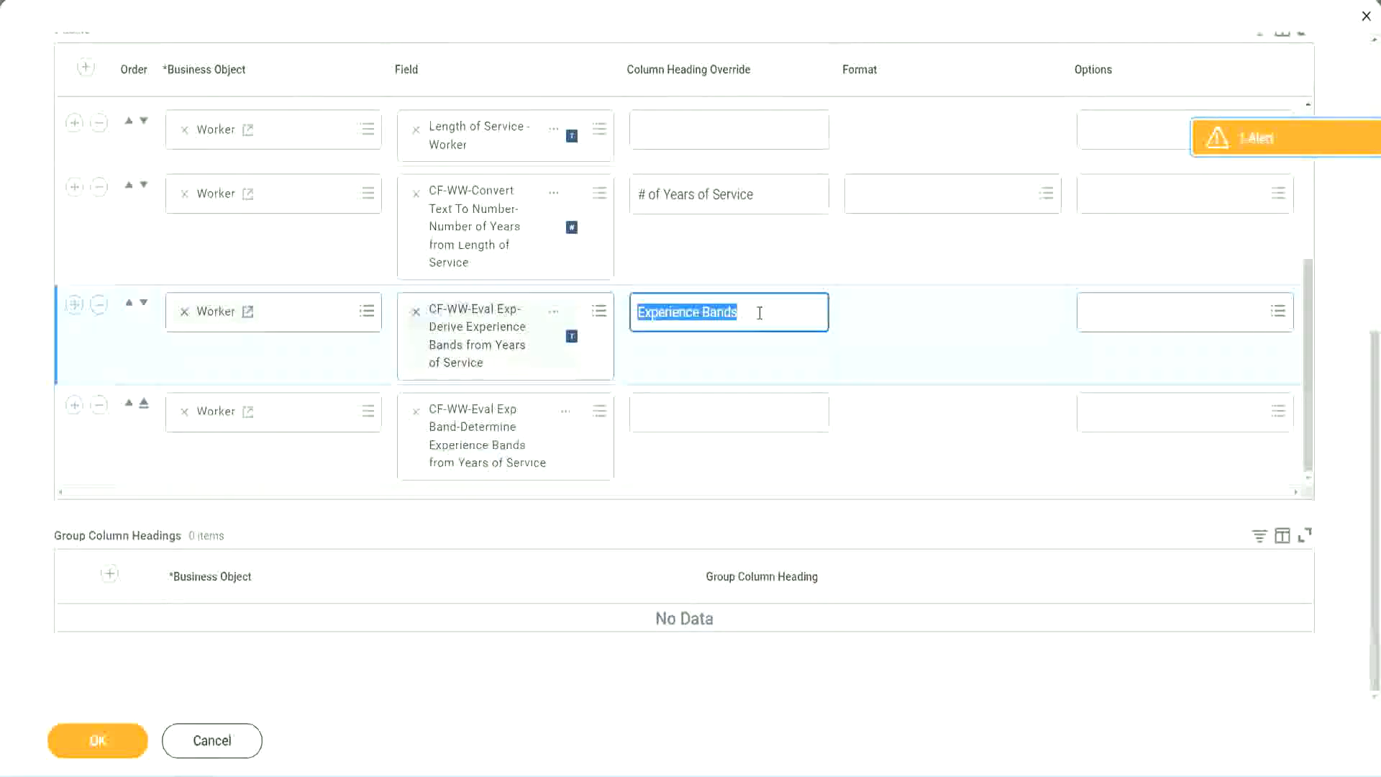
{"action": "left_click", "coordinate": [671, 411]}
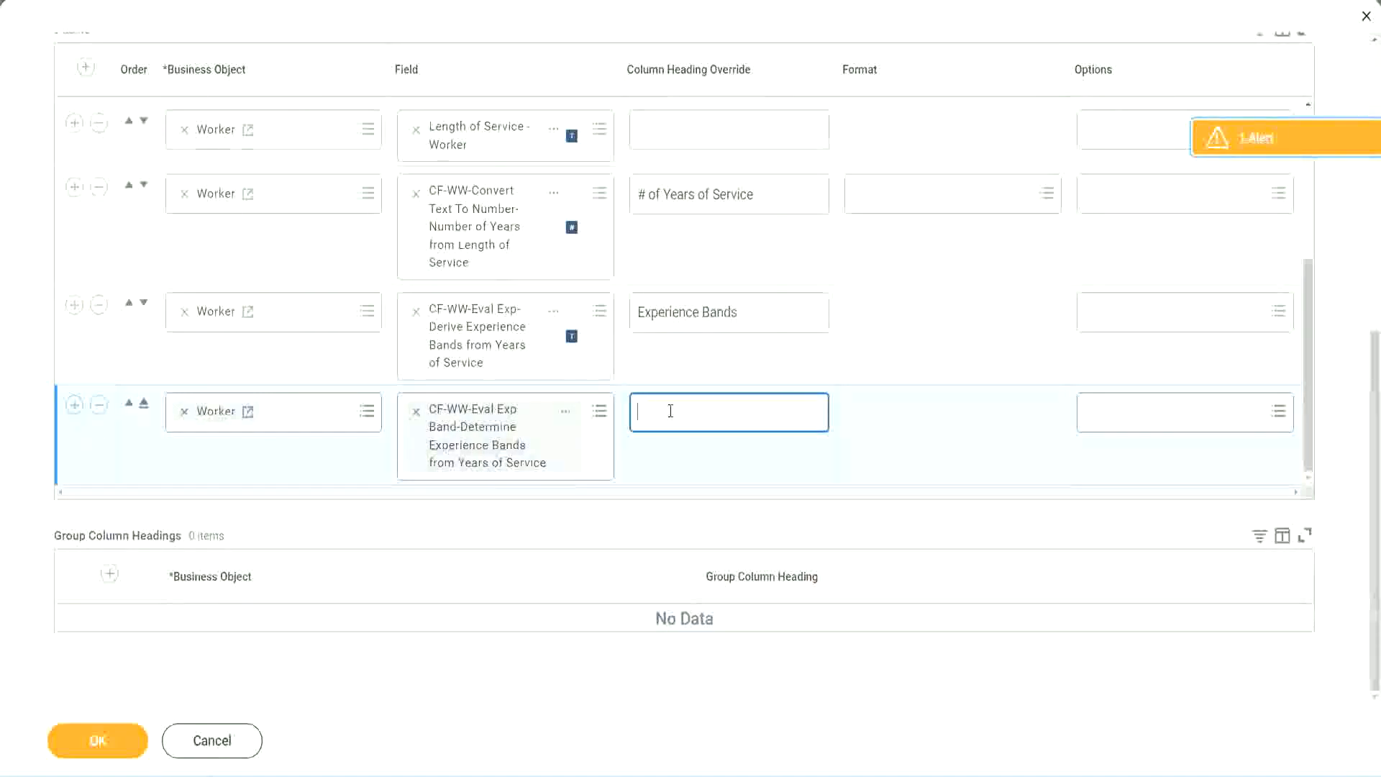
{"action": "key", "text": "ctrl+v"}
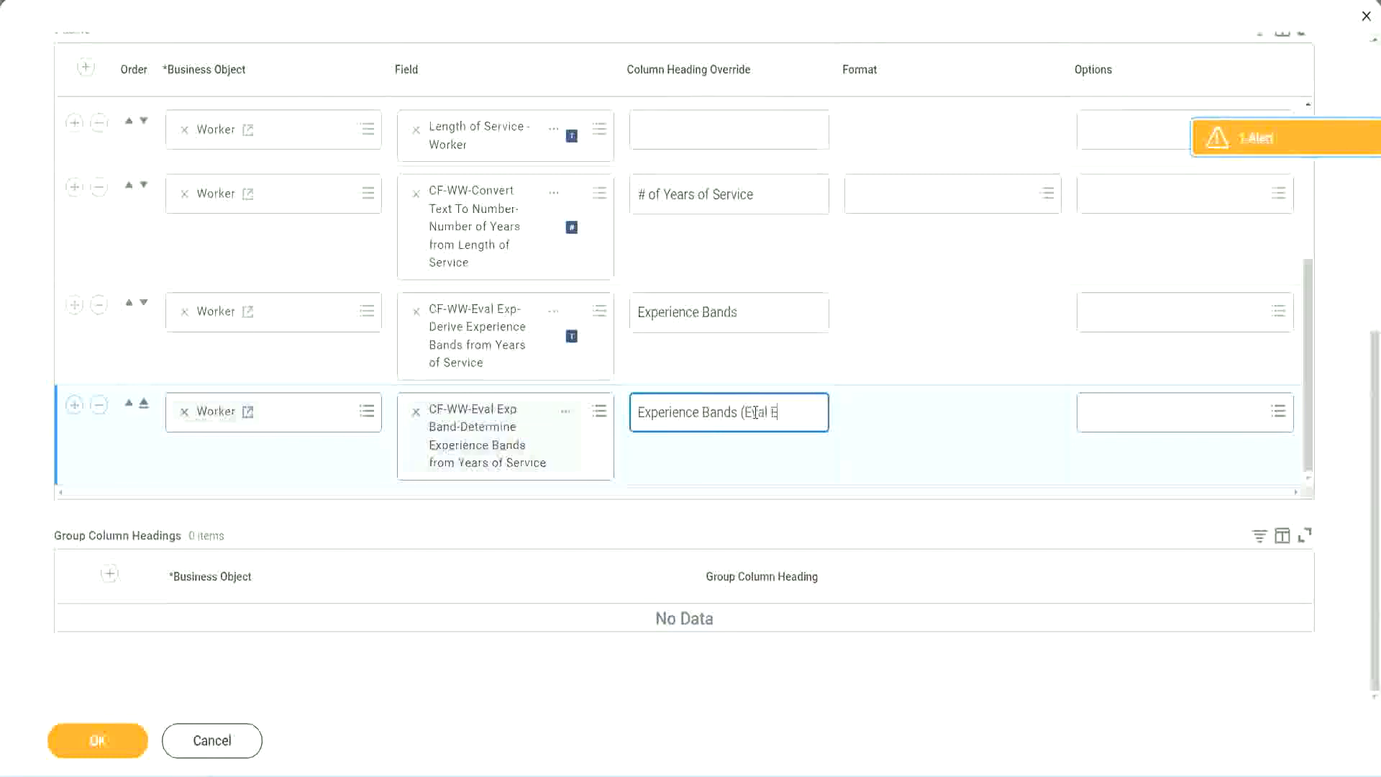
{"action": "type", "text": "Bands)"}
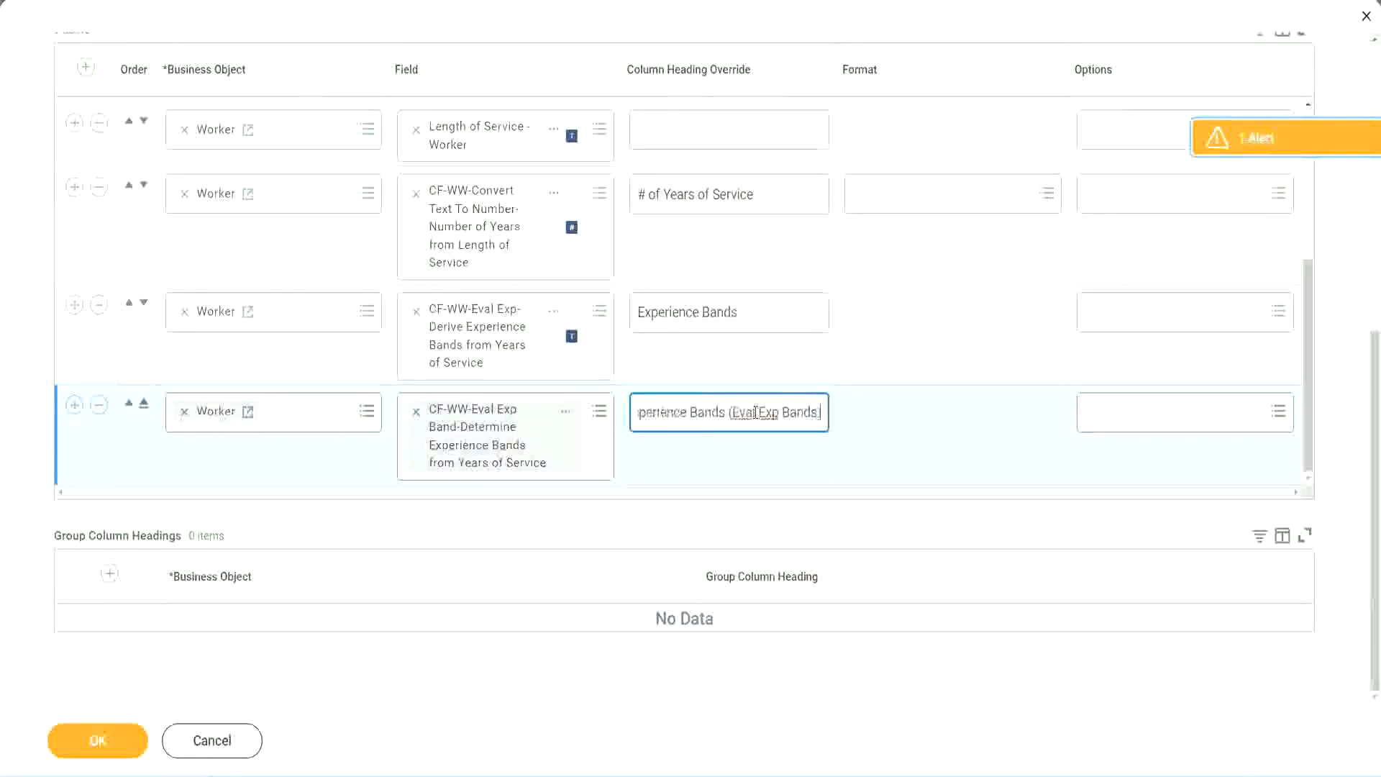
{"action": "double_click", "coordinate": [770, 412]}
{"action": "left_click", "coordinate": [795, 405]}
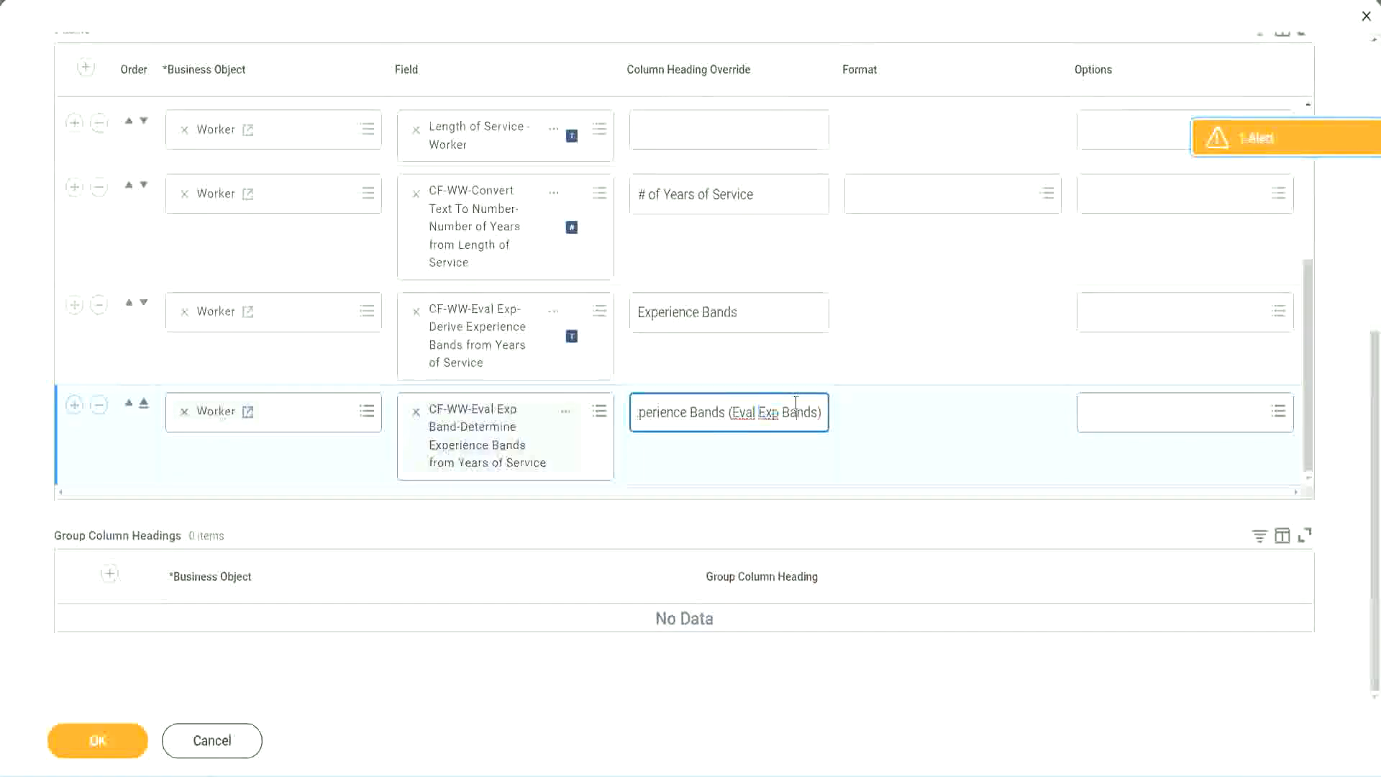
{"action": "left_click", "coordinate": [100, 741]}
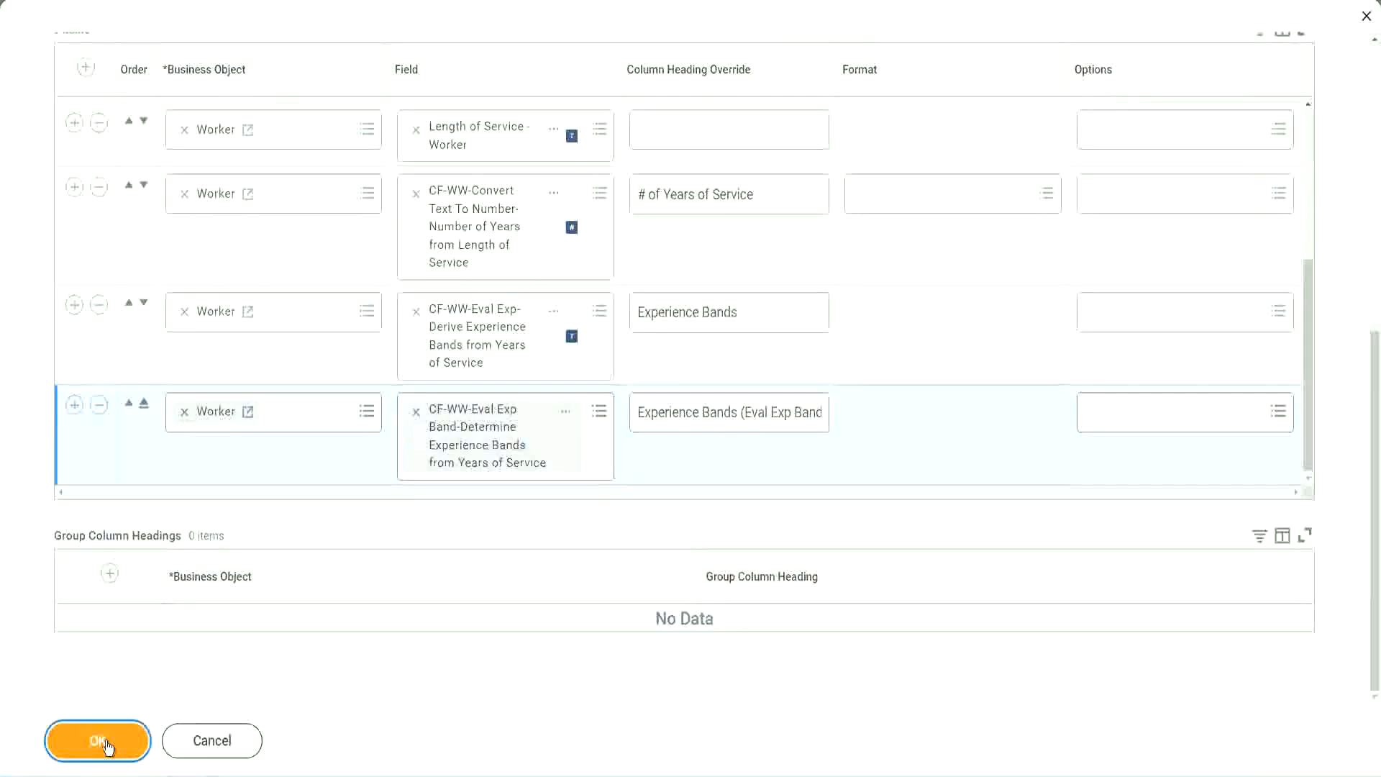